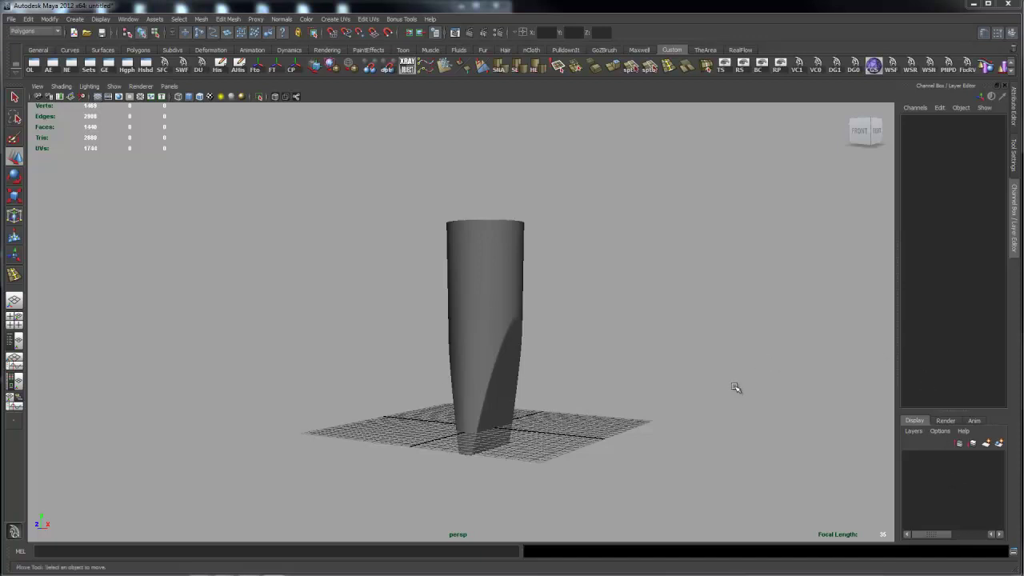
# Step: Examine the tapered cylinder mesh from all sides, including its topology around the curved cut faces
pyautogui.keyDown('alt'); pyautogui.moveTo(793, 349); pyautogui.dragTo(759, 373); pyautogui.keyUp('alt')
pyautogui.keyDown('alt'); pyautogui.moveTo(677, 368); pyautogui.dragTo(504, 336); pyautogui.keyUp('alt')
pyautogui.click(503, 336)
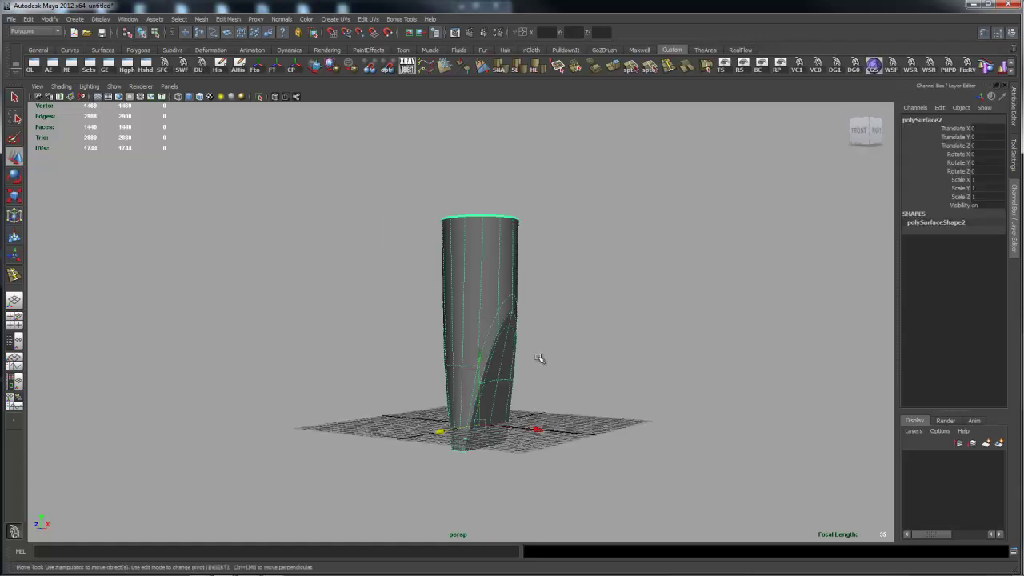
pyautogui.keyDown('alt'); pyautogui.moveTo(637, 349); pyautogui.dragTo(533, 339); pyautogui.keyUp('alt')
pyautogui.keyDown('alt'); pyautogui.moveTo(414, 353); pyautogui.dragTo(439, 351); pyautogui.keyUp('alt')
pyautogui.keyDown('alt'); pyautogui.moveTo(384, 352); pyautogui.dragTo(396, 355, button='right'); pyautogui.keyUp('alt')
pyautogui.keyDown('alt'); pyautogui.moveTo(396, 355); pyautogui.dragTo(596, 329); pyautogui.keyUp('alt')
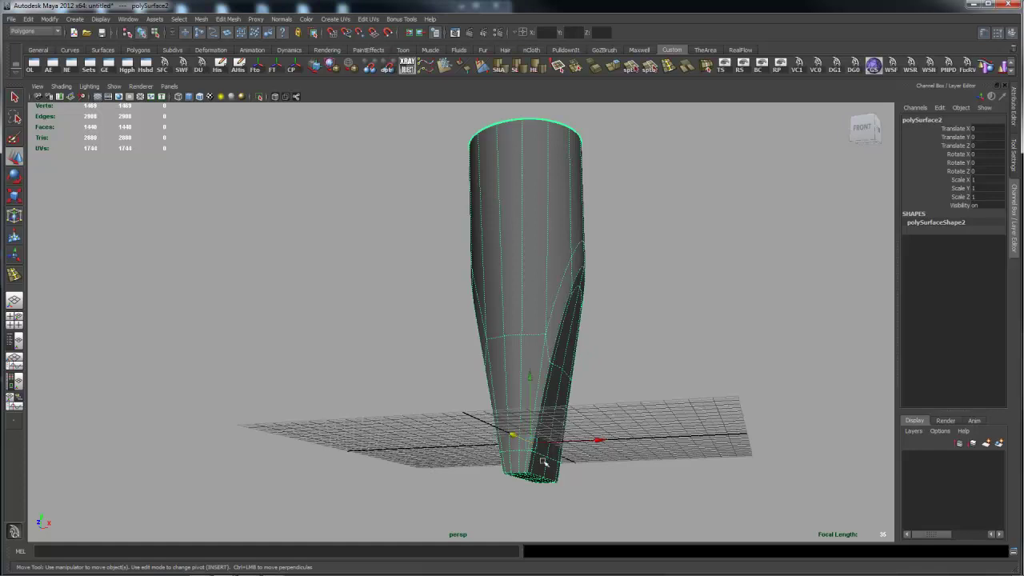
pyautogui.keyDown('alt'); pyautogui.moveTo(667, 312); pyautogui.dragTo(635, 372); pyautogui.keyUp('alt')
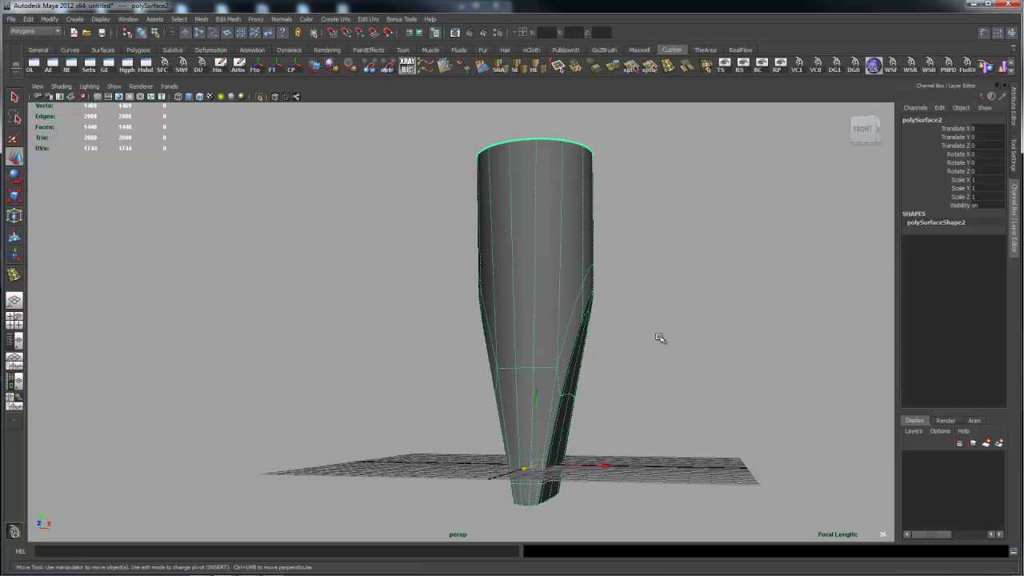
pyautogui.keyDown('alt'); pyautogui.moveTo(688, 293); pyautogui.dragTo(623, 308); pyautogui.keyUp('alt')
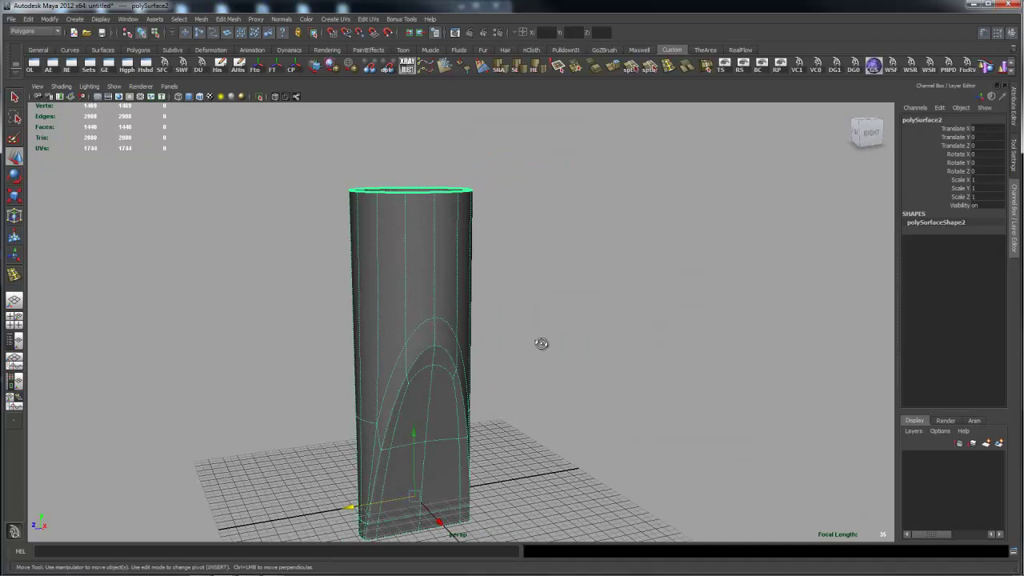
pyautogui.keyDown('alt'); pyautogui.moveTo(544, 341); pyautogui.dragTo(516, 320); pyautogui.keyUp('alt')
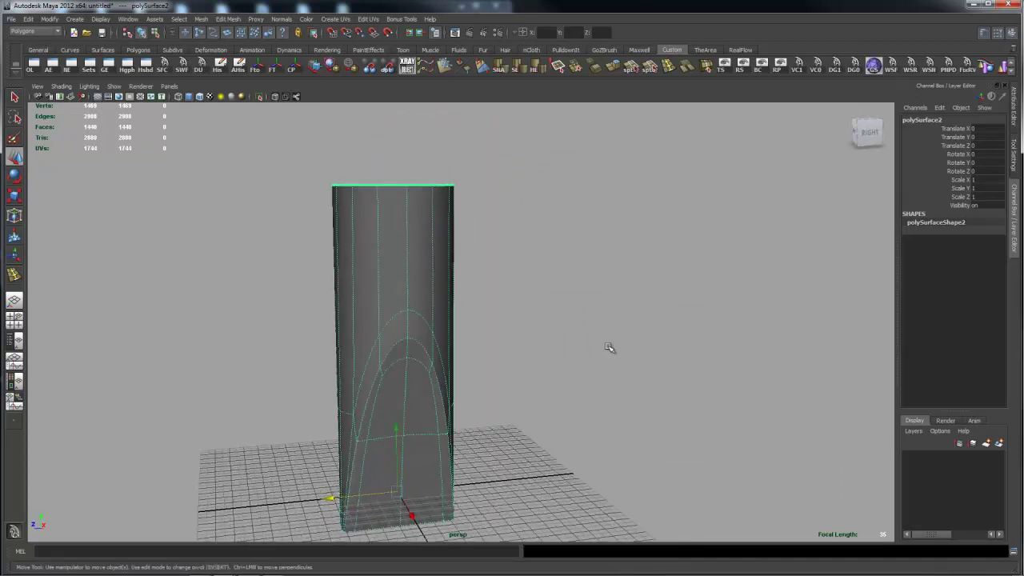
pyautogui.keyDown('alt'); pyautogui.moveTo(608, 347); pyautogui.dragTo(534, 361); pyautogui.keyUp('alt')
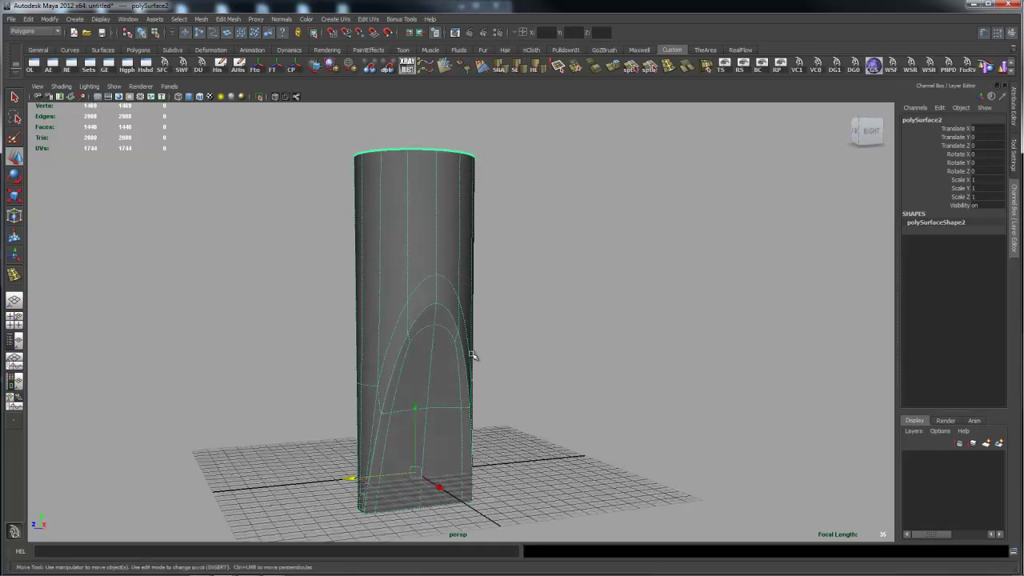
pyautogui.keyDown('alt'); pyautogui.moveTo(474, 412); pyautogui.dragTo(512, 359); pyautogui.keyUp('alt')
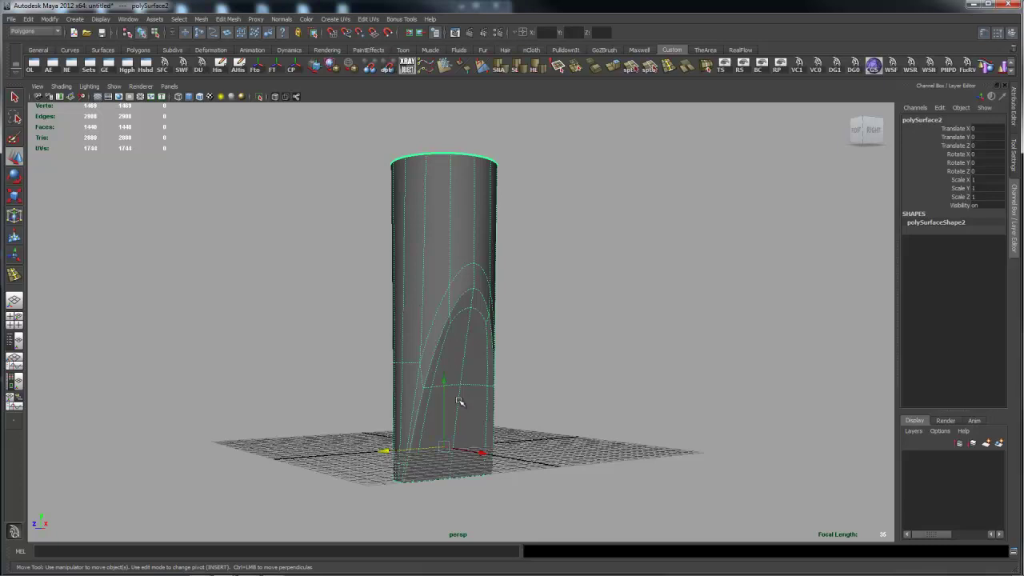
# Step: Move the tapered mesh off the grid to free the origin, and deselect it
pyautogui.keyDown('alt'); pyautogui.moveTo(668, 352); pyautogui.dragTo(552, 356, button='right'); pyautogui.keyUp('alt')
pyautogui.moveTo(369, 429); pyautogui.dragTo(633, 413)
pyautogui.moveTo(554, 412)
pyautogui.keyDown('alt'); pyautogui.mouseDown()
pyautogui.moveTo(579, 412)
pyautogui.moveTo(567, 421)
pyautogui.mouseUp(); pyautogui.keyUp('alt')
pyautogui.click(548, 432)
# Step: Create a polygon cylinder centred on the grid, about 6.4 in radius and 9.5 high, and switch to the Move tool
pyautogui.press('space')
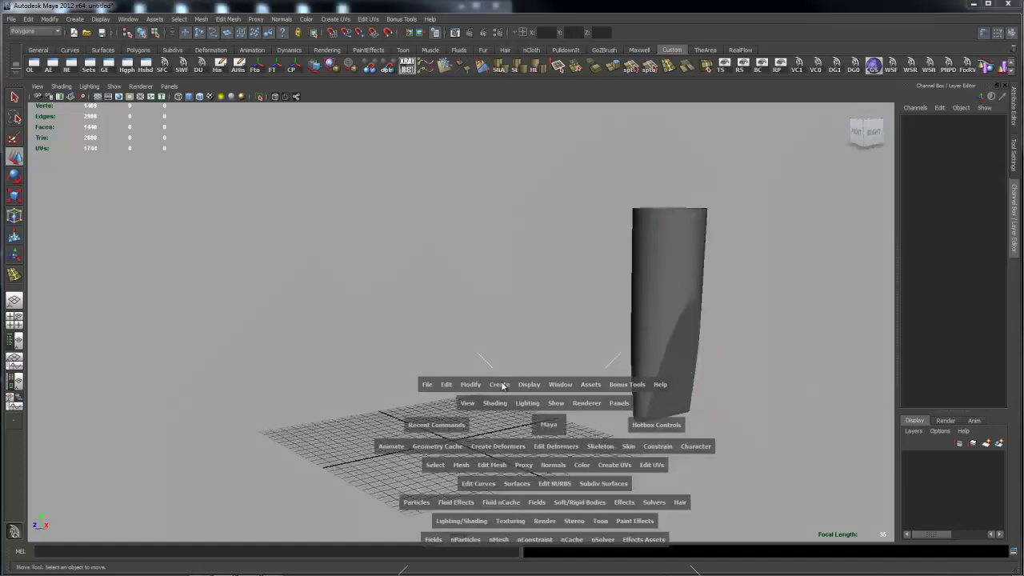
pyautogui.click(499, 385)
pyautogui.moveTo(552, 183)
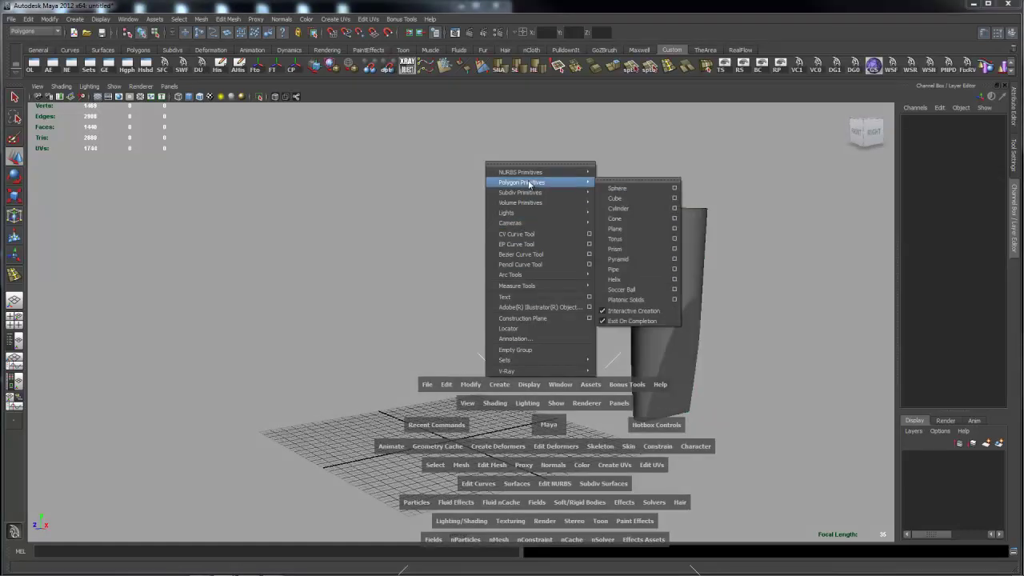
pyautogui.click(618, 208)
pyautogui.keyDown('alt'); pyautogui.moveTo(556, 252); pyautogui.dragTo(534, 312); pyautogui.keyUp('alt')
pyautogui.keyDown('alt'); pyautogui.moveTo(535, 312); pyautogui.dragTo(636, 372, button='right'); pyautogui.keyUp('alt')
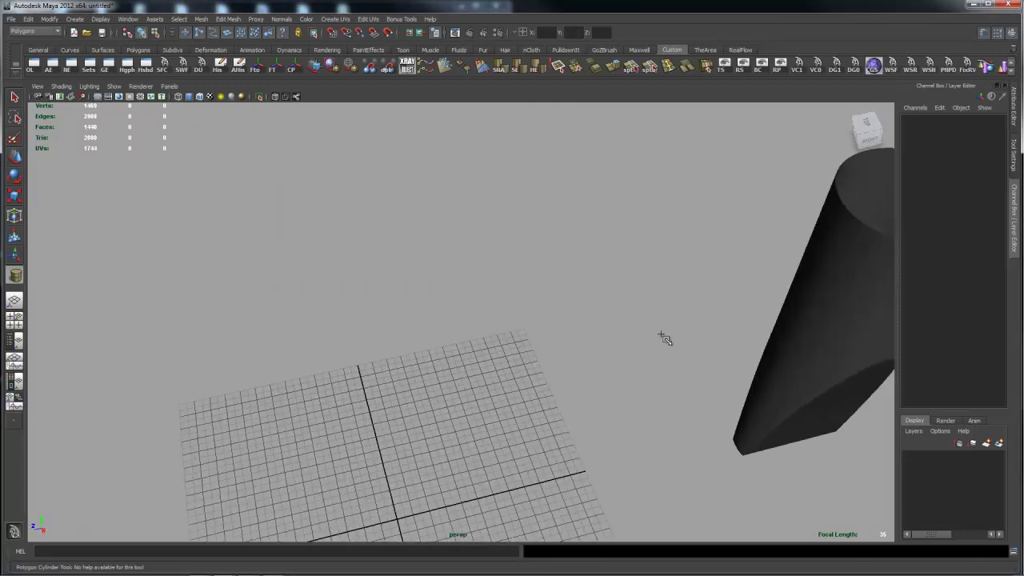
pyautogui.keyDown('alt'); pyautogui.moveTo(636, 372); pyautogui.dragTo(567, 406); pyautogui.keyUp('alt')
pyautogui.moveTo(520, 379); pyautogui.dragTo(527, 317)
pyautogui.press('w')
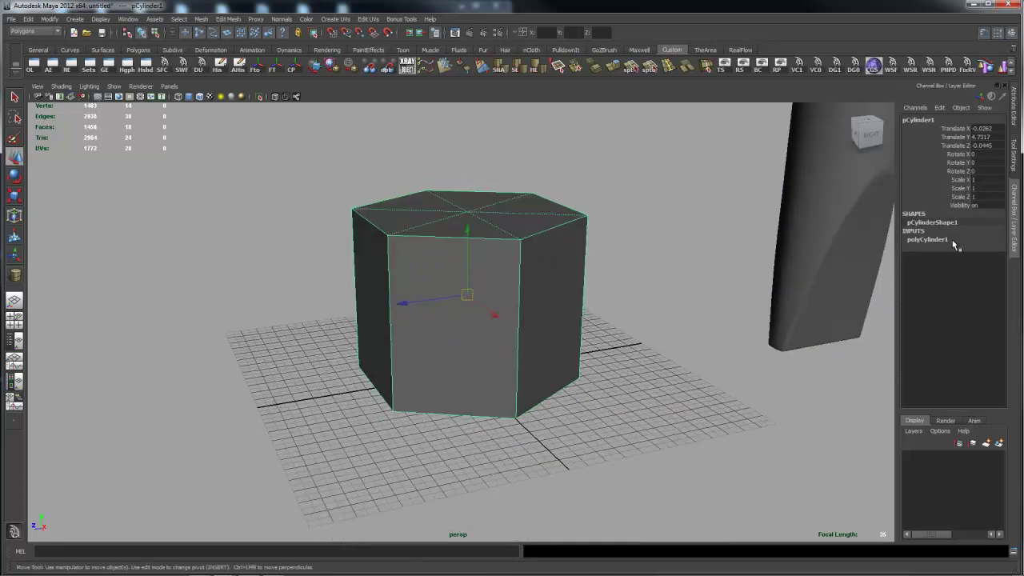
# Step: Set the cylinder's cap subdivisions to 0 and its axis subdivisions to 14
pyautogui.click(928, 240)
pyautogui.click(988, 282)
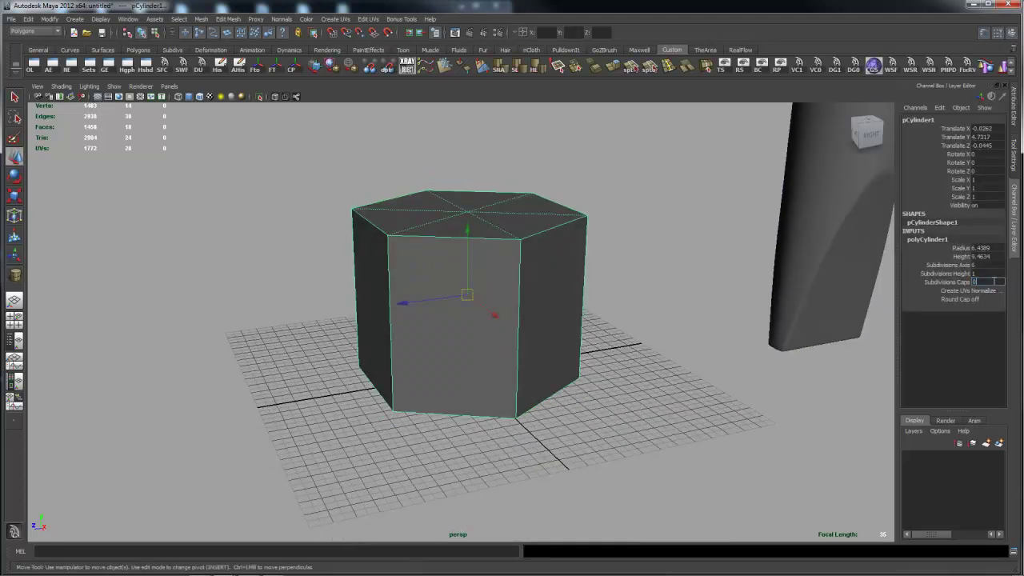
pyautogui.write('0')
pyautogui.press('Return')
pyautogui.click(985, 266)
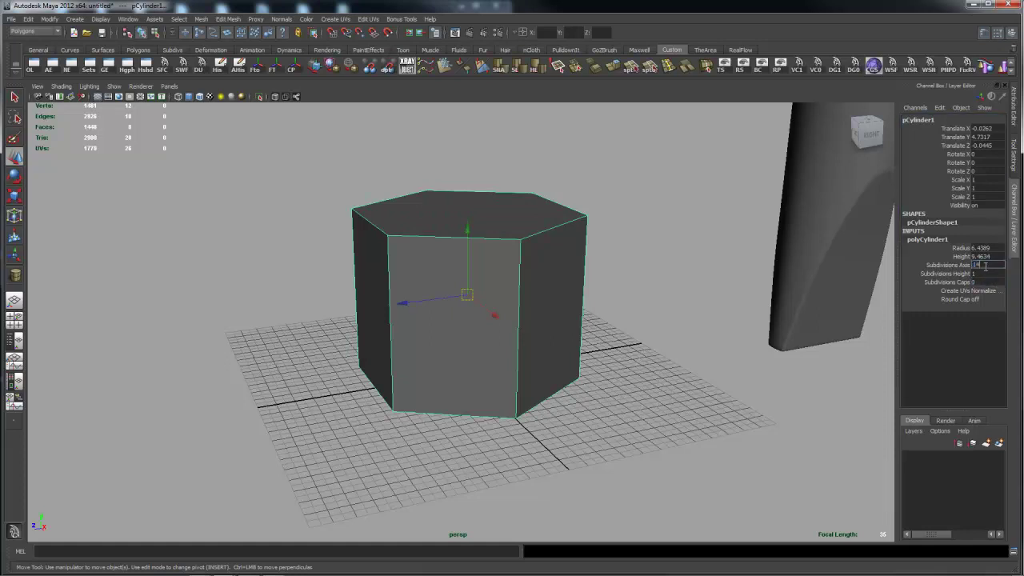
pyautogui.press('Return')
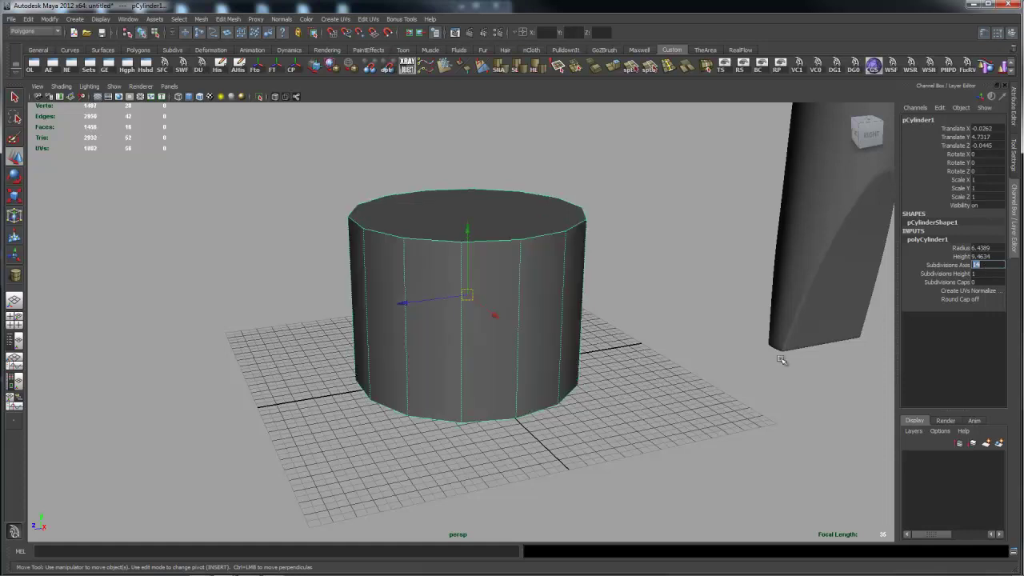
# Step: Select the cylinder's top face and raise it to make the cylinder roughly twice as tall
pyautogui.moveTo(681, 311)
pyautogui.keyDown('alt'); pyautogui.mouseDown()
pyautogui.moveTo(699, 293)
pyautogui.moveTo(692, 299)
pyautogui.mouseUp(); pyautogui.keyUp('alt')
pyautogui.keyDown('alt'); pyautogui.moveTo(600, 290); pyautogui.dragTo(622, 311); pyautogui.keyUp('alt')
pyautogui.moveTo(561, 273); pyautogui.dragTo(562, 295, button='right')
pyautogui.click(525, 230)
pyautogui.keyDown('alt'); pyautogui.moveTo(743, 272); pyautogui.dragTo(560, 236, button='right'); pyautogui.keyUp('alt')
pyautogui.moveTo(475, 190); pyautogui.dragTo(545, 221)
# Step: Select the whole cylinder in the front view and scale it down in X and Z to about 0.56
pyautogui.press('space')
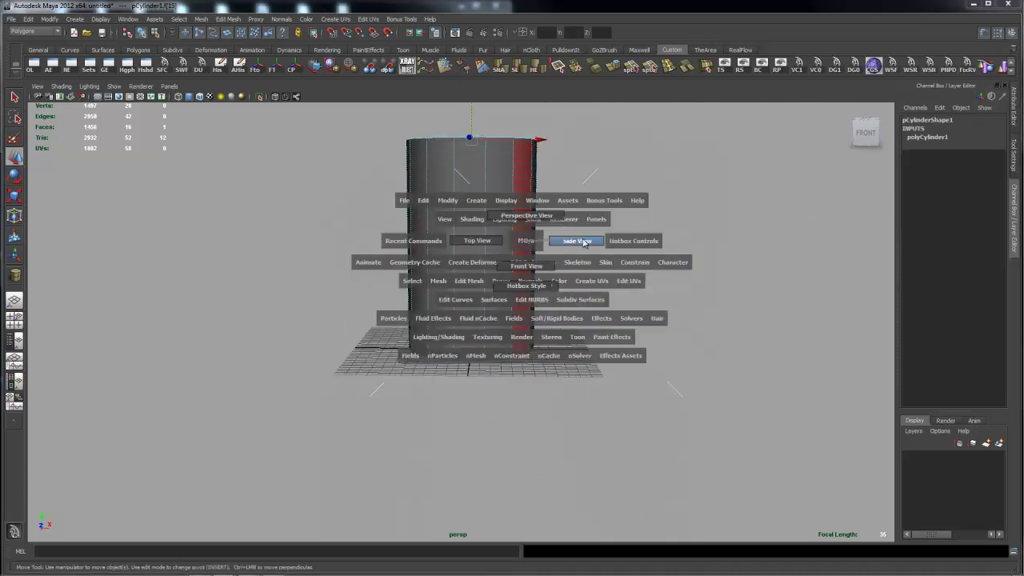
pyautogui.moveTo(525, 255)
pyautogui.mouseDown()
pyautogui.moveTo(520, 264)
pyautogui.moveTo(541, 261)
pyautogui.mouseUp()
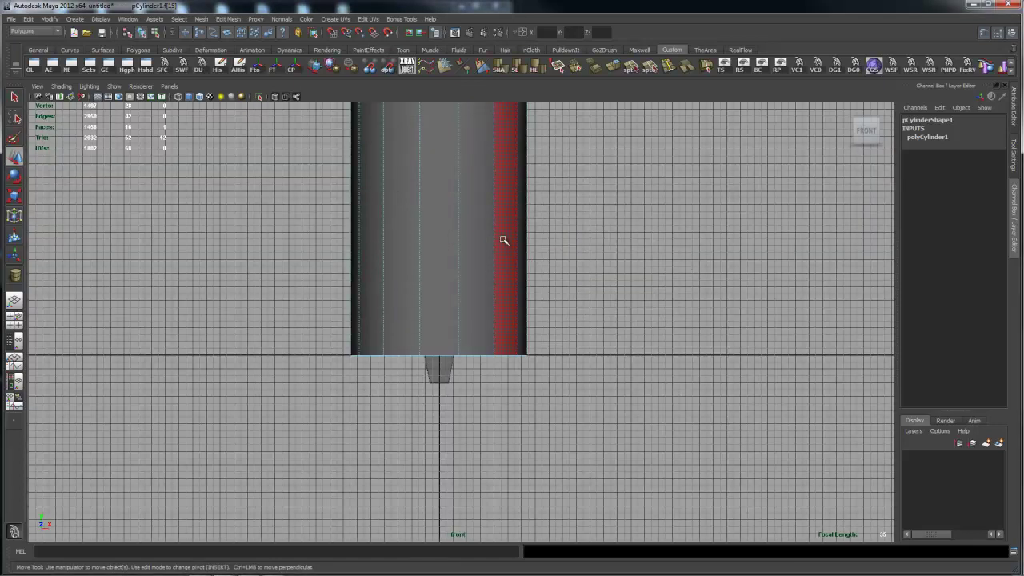
pyautogui.moveTo(506, 243); pyautogui.dragTo(524, 226, button='right')
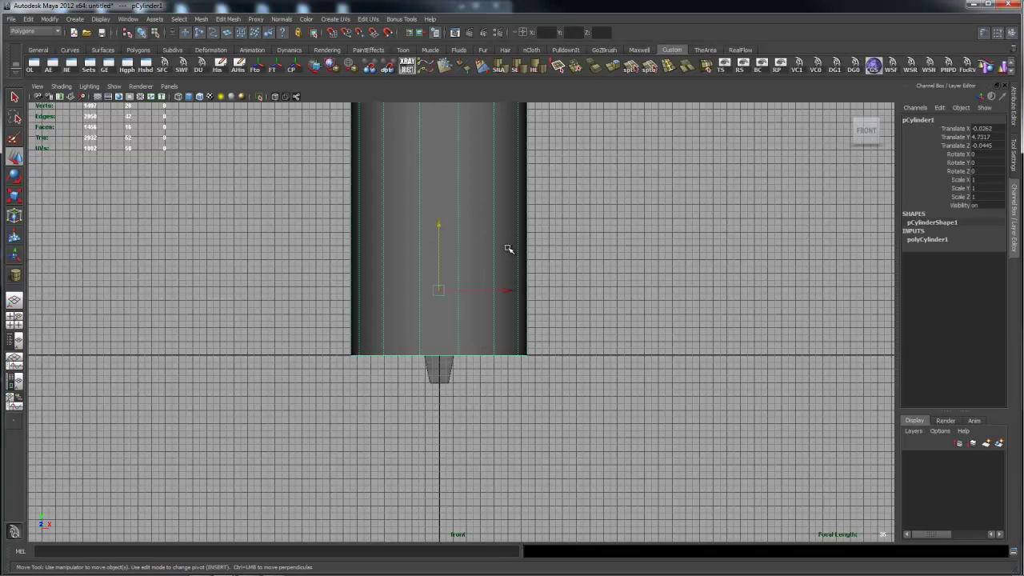
pyautogui.press('r')
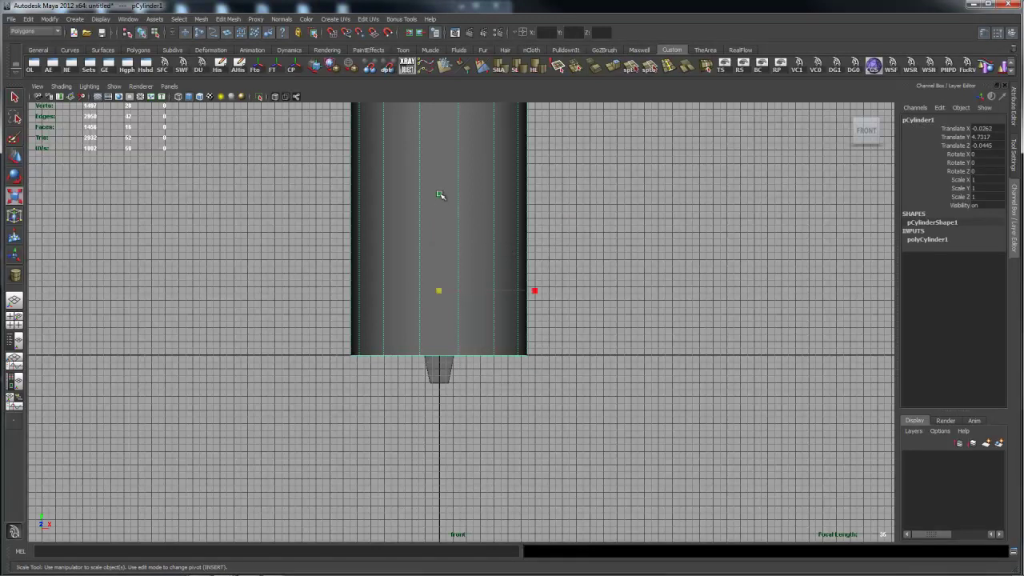
pyautogui.keyDown('ctrl'); pyautogui.moveTo(440, 194); pyautogui.dragTo(433, 234); pyautogui.keyUp('ctrl')
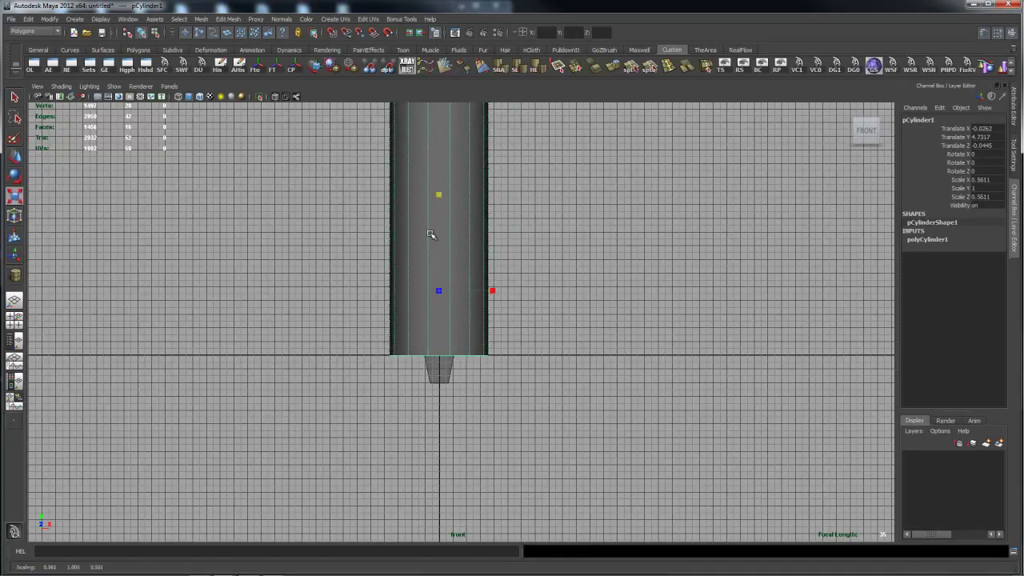
# Step: Raise the tapered reference mesh until its base sits at grid level, and reselect the cylinder
pyautogui.click(441, 370)
pyautogui.press('w')
pyautogui.moveTo(441, 292); pyautogui.dragTo(444, 265)
pyautogui.click(477, 242)
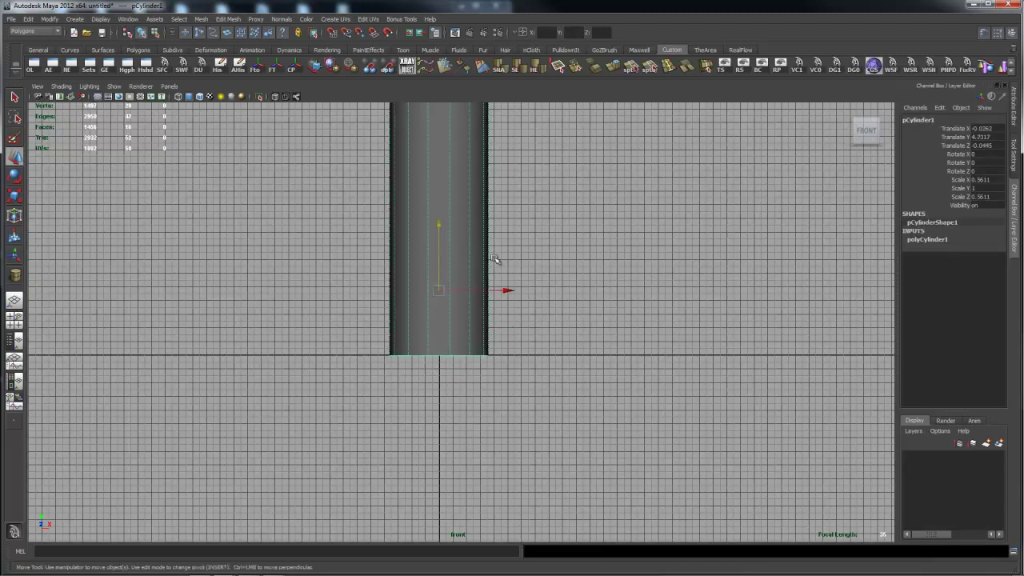
# Step: Create a polygon cube on the ground plane beside the cylinder, working in the perspective view
pyautogui.press('space')
pyautogui.moveTo(495, 262); pyautogui.dragTo(558, 283)
pyautogui.press('space')
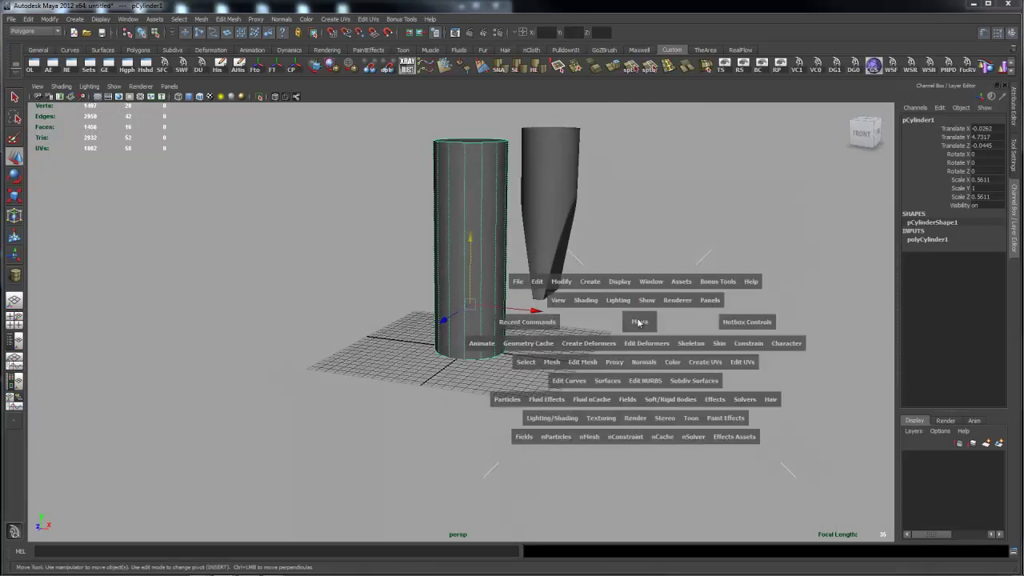
pyautogui.click(598, 284)
pyautogui.moveTo(632, 309)
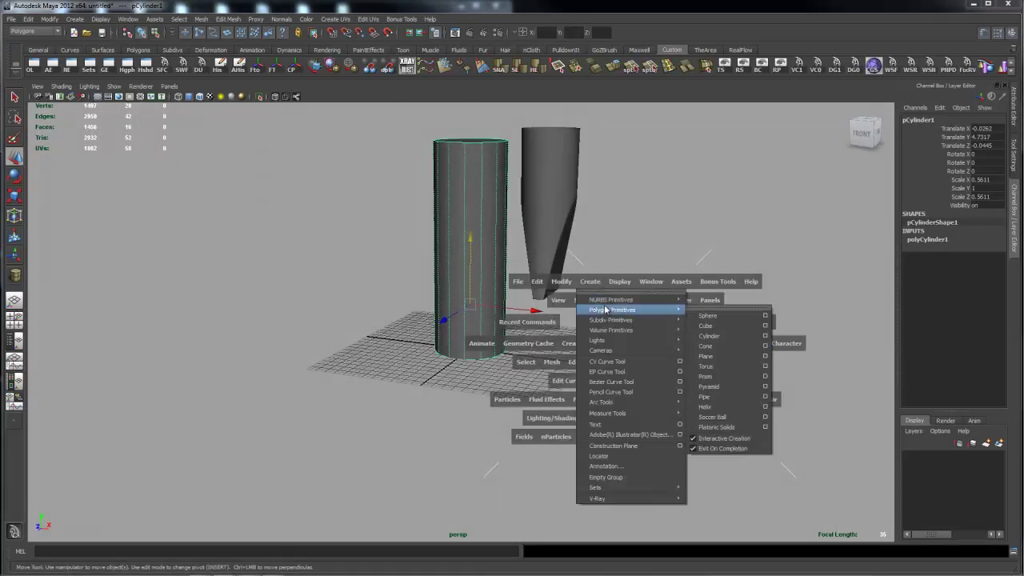
pyautogui.keyDown('alt'); pyautogui.moveTo(633, 291); pyautogui.dragTo(635, 358); pyautogui.keyUp('alt')
pyautogui.moveTo(538, 374); pyautogui.dragTo(631, 276)
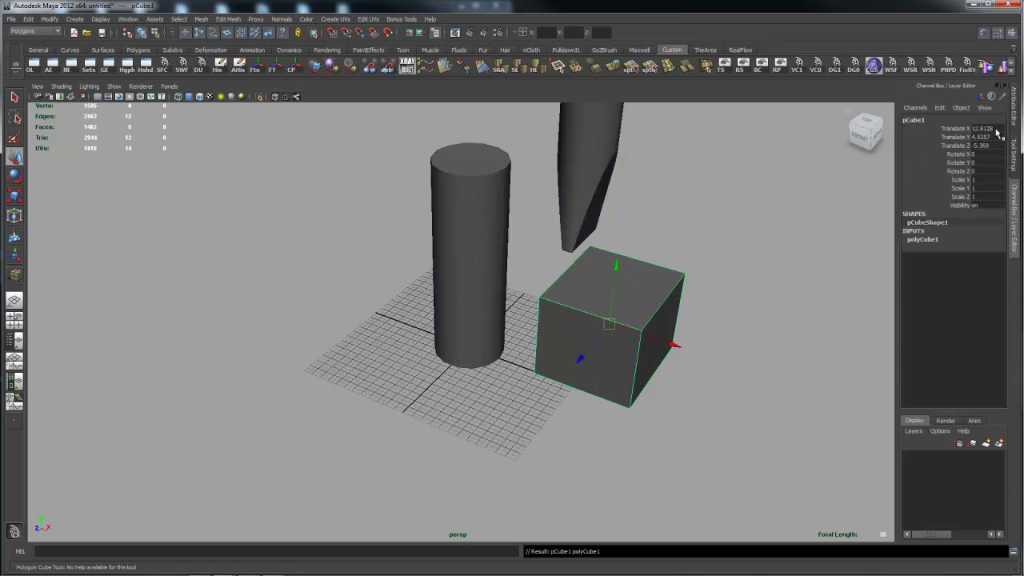
# Step: Set the cube's X, Y and Z translation to 0 and slide it along X to about 9.35, beside the cylinder
pyautogui.moveTo(997, 129); pyautogui.dragTo(996, 146)
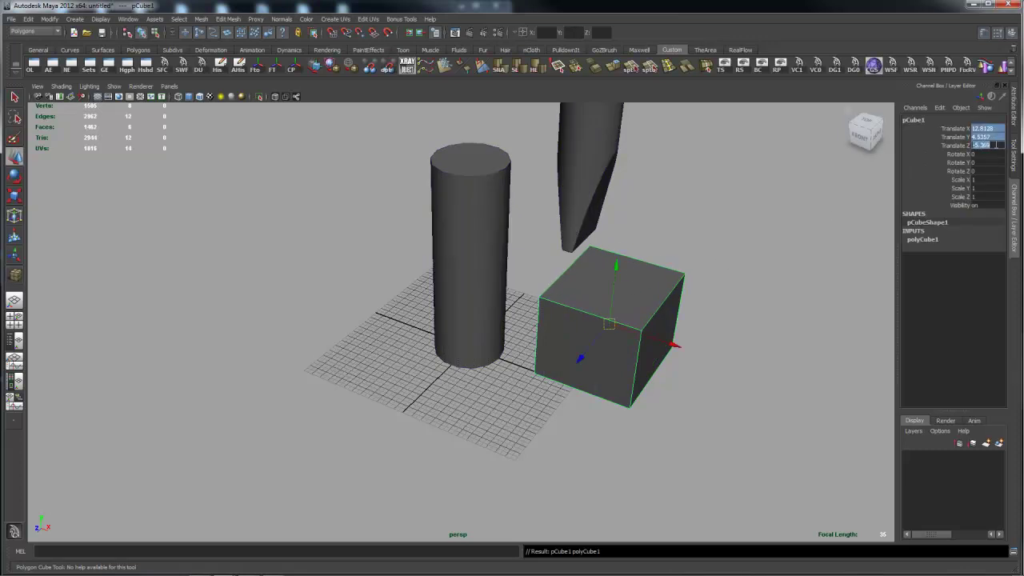
pyautogui.write('0')
pyautogui.press('Return')
pyautogui.keyDown('alt'); pyautogui.moveTo(755, 293); pyautogui.dragTo(630, 342); pyautogui.keyUp('alt')
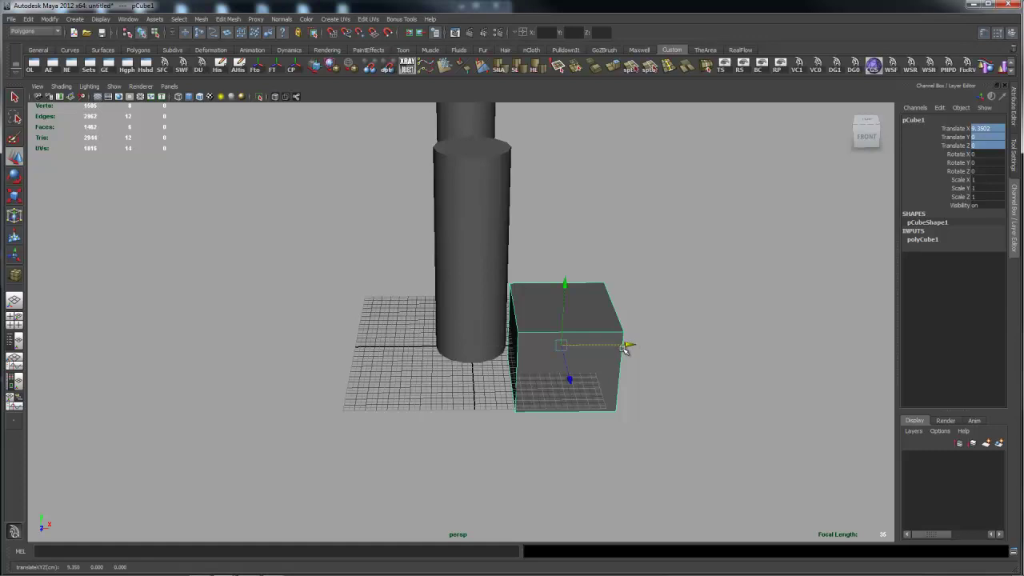
# Step: Show wireframe on shaded objects in the front view and raise the cube to about 3.09 in Y
pyautogui.press('space')
pyautogui.click(674, 350)
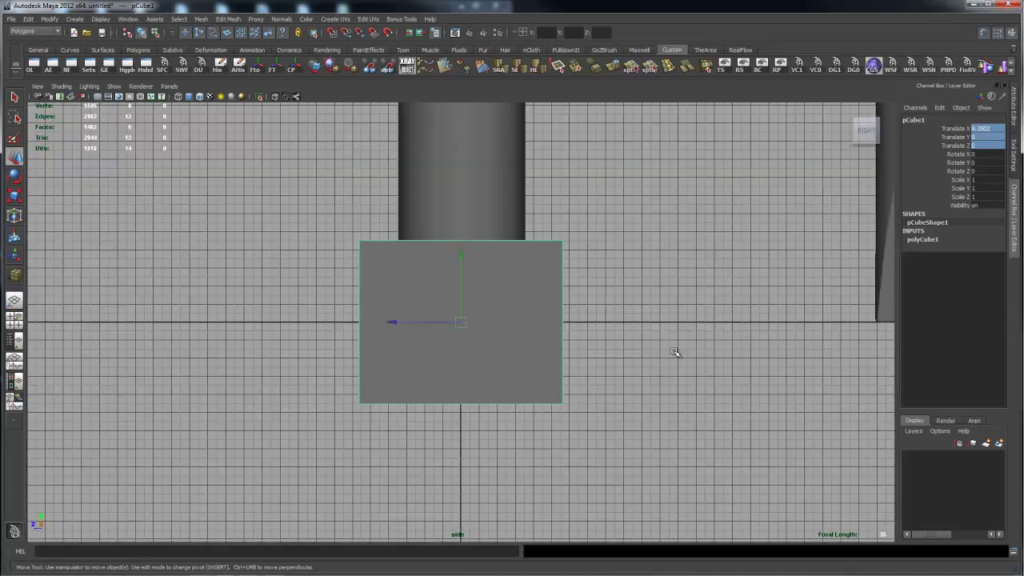
pyautogui.press('space')
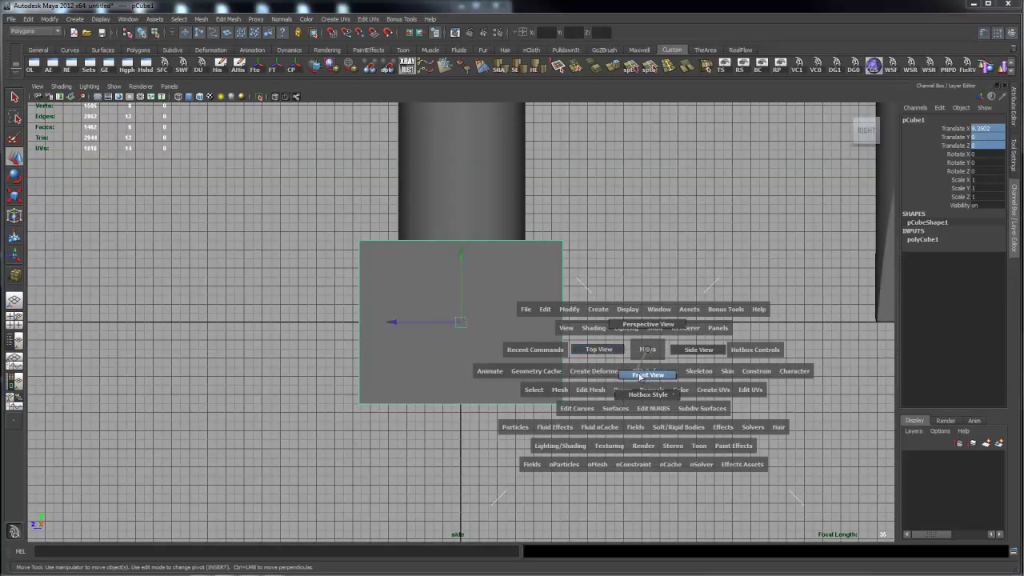
pyautogui.click(644, 376)
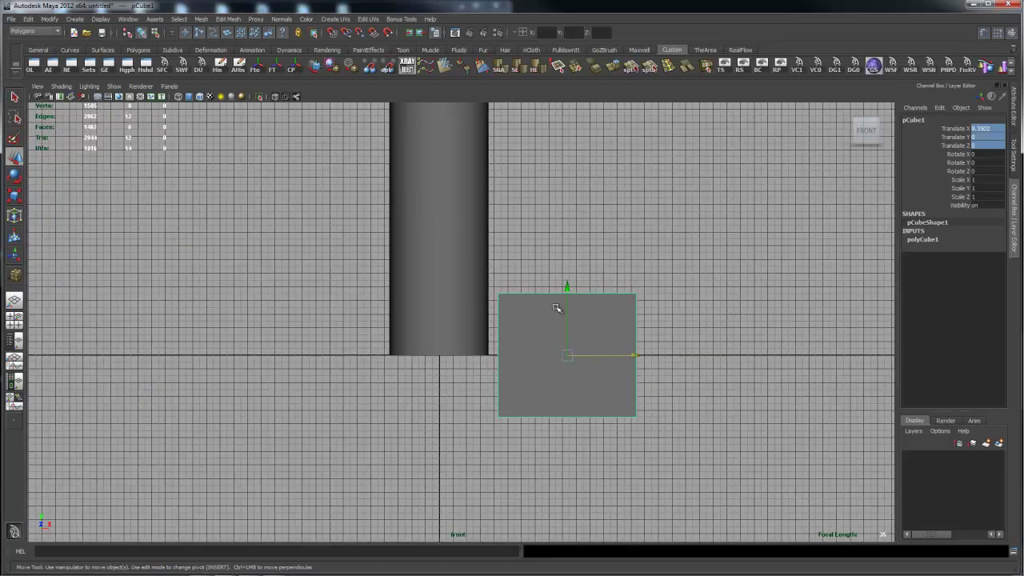
pyautogui.click(200, 97)
pyautogui.keyDown('alt'); pyautogui.moveTo(222, 279); pyautogui.dragTo(398, 398, button='right'); pyautogui.keyUp('alt')
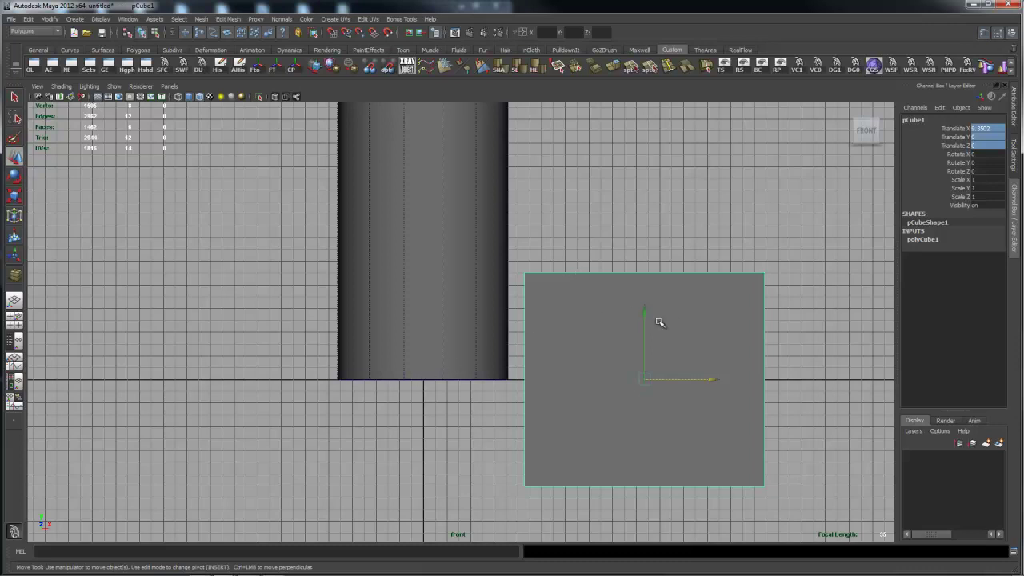
pyautogui.moveTo(648, 315); pyautogui.dragTo(644, 241)
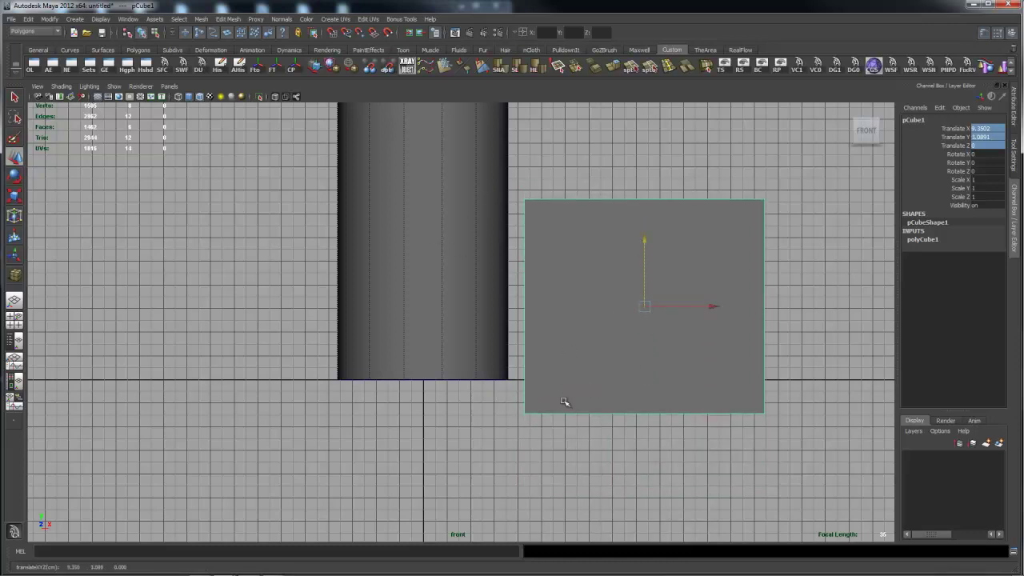
# Step: Move the cube's two lower vertices nearest the cylinder to about 0.22 in X, slanting that side across the cylinder's base
pyautogui.moveTo(564, 382); pyautogui.dragTo(599, 379, button='right')
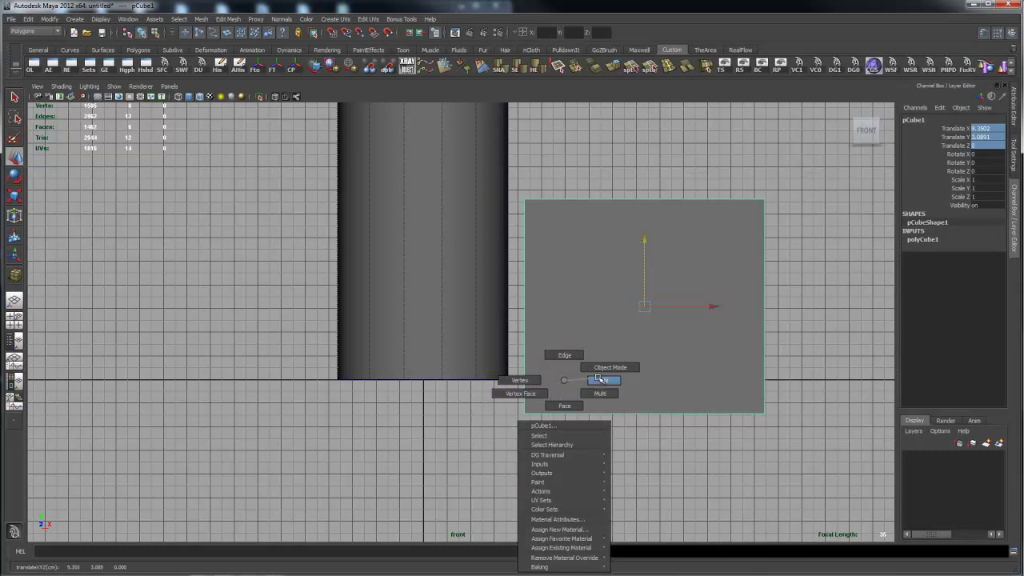
pyautogui.moveTo(600, 380); pyautogui.dragTo(499, 383, button='right')
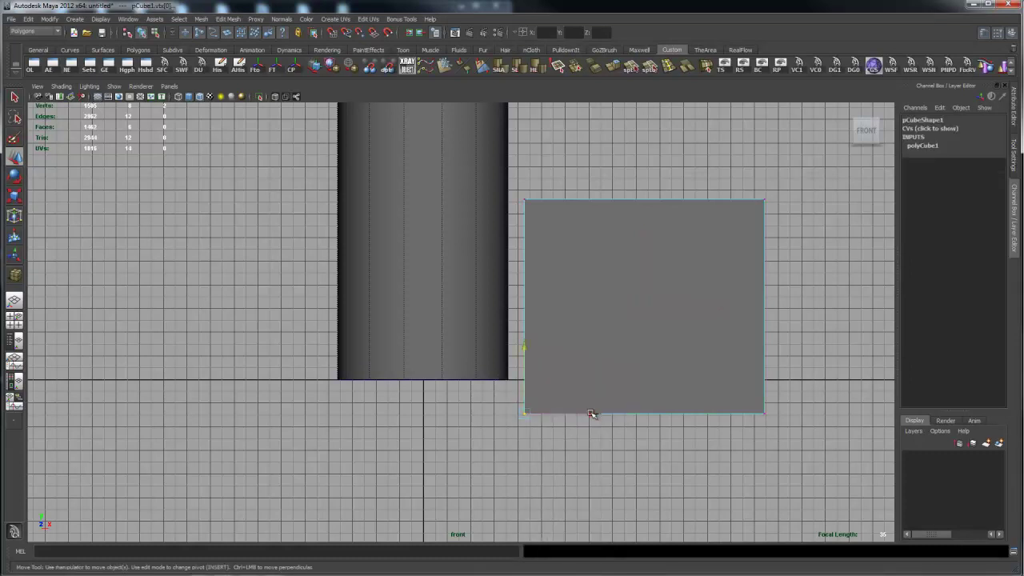
pyautogui.moveTo(591, 414); pyautogui.dragTo(491, 416)
pyautogui.keyDown('alt'); pyautogui.moveTo(491, 416); pyautogui.dragTo(703, 397, button='right'); pyautogui.keyUp('alt')
pyautogui.keyDown('alt'); pyautogui.moveTo(433, 448); pyautogui.dragTo(457, 360, button='middle'); pyautogui.keyUp('alt')
pyautogui.keyDown('alt'); pyautogui.moveTo(460, 362); pyautogui.dragTo(741, 388, button='right'); pyautogui.keyUp('alt')
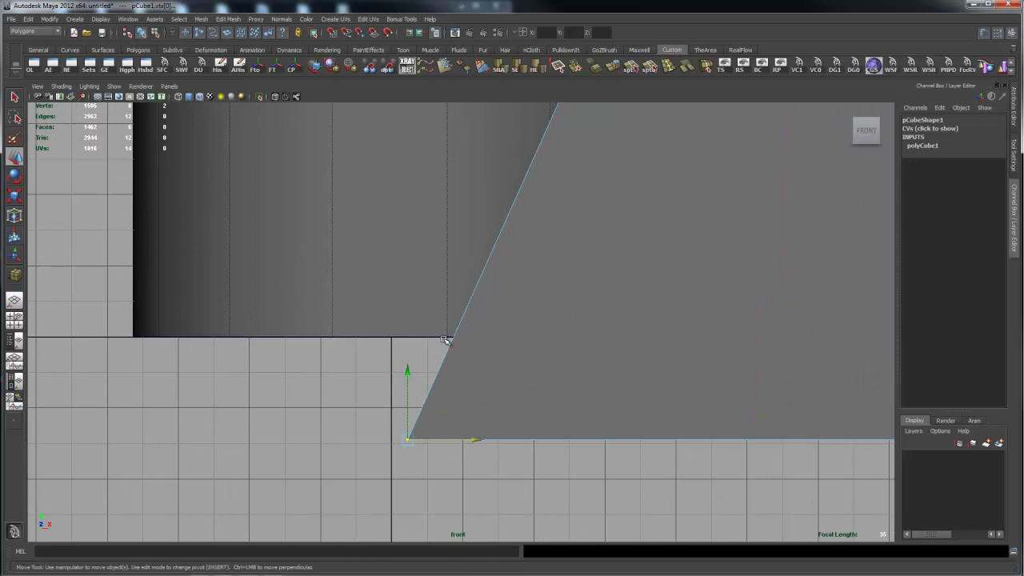
pyautogui.moveTo(477, 439)
pyautogui.mouseDown()
pyautogui.moveTo(466, 441)
pyautogui.moveTo(460, 414)
pyautogui.moveTo(475, 440)
pyautogui.mouseUp()
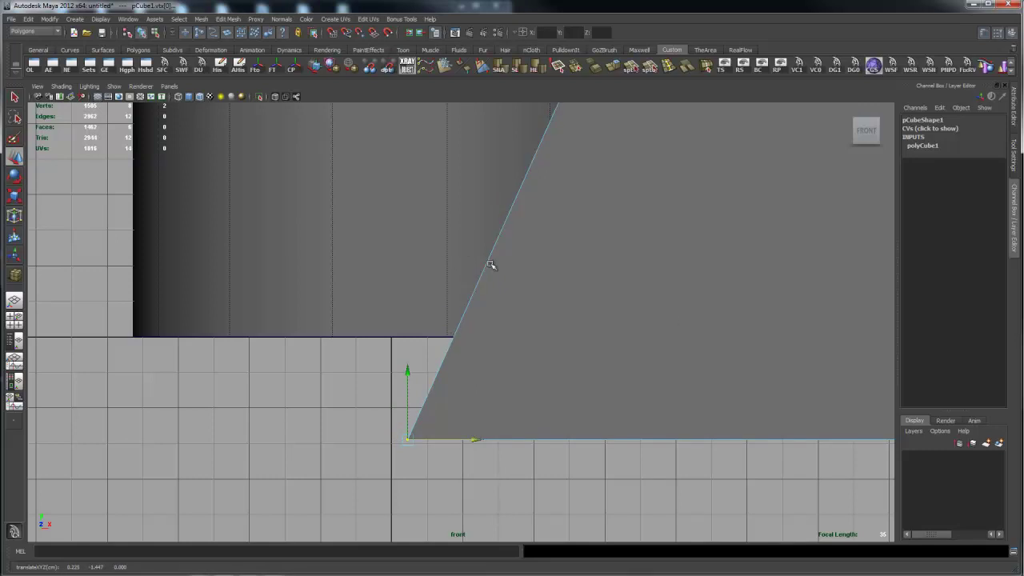
pyautogui.scroll(-5, 511, 279)
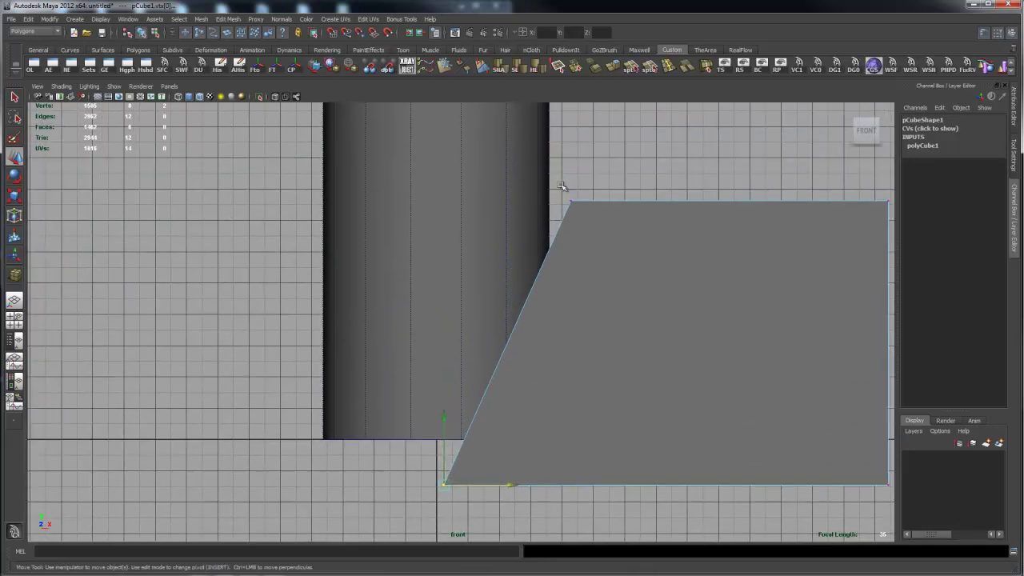
# Step: Reshape the cube's top by moving its vertices nearest the cylinder in X and setting all upper vertices to about 6.5 in Y
pyautogui.moveTo(558, 174); pyautogui.dragTo(605, 194)
pyautogui.keyDown('alt'); pyautogui.moveTo(712, 209); pyautogui.dragTo(511, 197, button='right'); pyautogui.keyUp('alt')
pyautogui.moveTo(476, 193); pyautogui.dragTo(811, 252)
pyautogui.moveTo(657, 159); pyautogui.dragTo(683, 102)
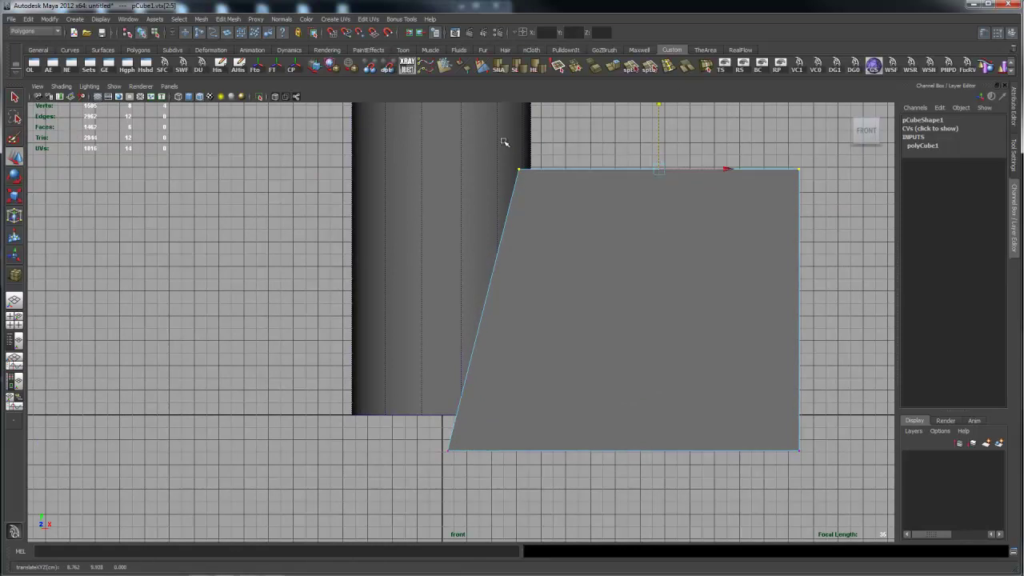
pyautogui.moveTo(503, 142); pyautogui.dragTo(564, 193)
pyautogui.click(595, 170)
pyautogui.moveTo(492, 155); pyautogui.dragTo(554, 189)
pyautogui.click(579, 169)
pyautogui.moveTo(494, 153); pyautogui.dragTo(601, 167)
pyautogui.keyDown('shift'); pyautogui.moveTo(869, 222); pyautogui.dragTo(691, 147); pyautogui.keyUp('shift')
pyautogui.moveTo(671, 106); pyautogui.dragTo(667, 189)
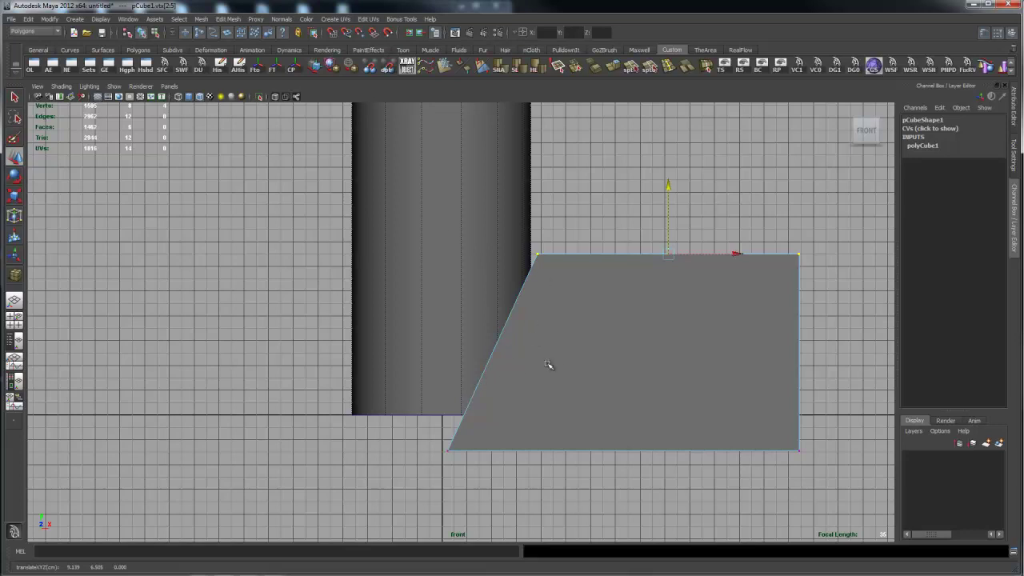
# Step: Subtract the cube from the cylinder with a Boolean difference, working in the perspective view
pyautogui.press('space')
pyautogui.moveTo(556, 358); pyautogui.dragTo(560, 334)
pyautogui.keyDown('alt'); pyautogui.moveTo(555, 231); pyautogui.dragTo(661, 263); pyautogui.keyUp('alt')
pyautogui.click(661, 263)
pyautogui.keyDown('alt'); pyautogui.moveTo(594, 297); pyautogui.dragTo(632, 264); pyautogui.keyUp('alt')
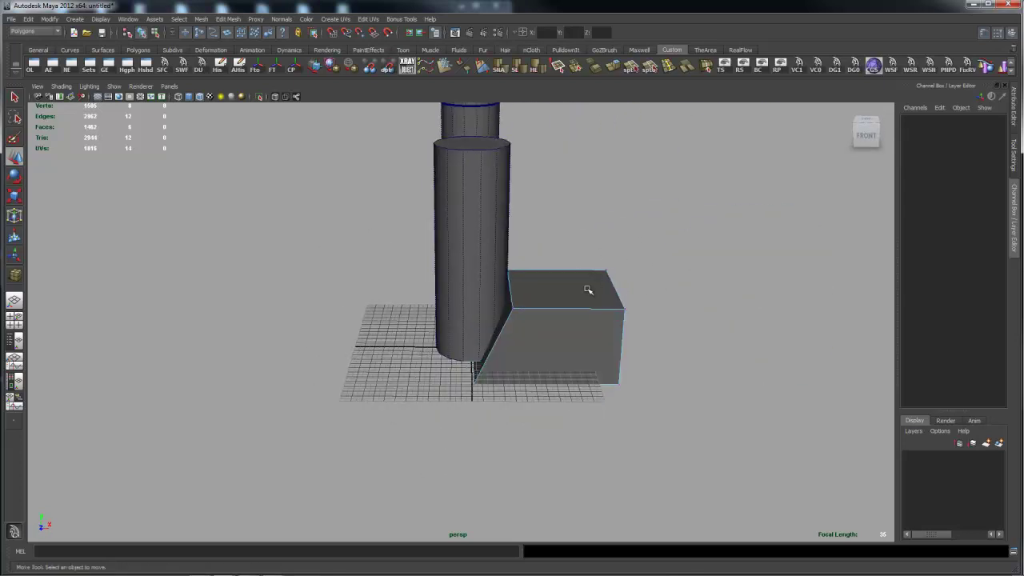
pyautogui.moveTo(589, 287); pyautogui.dragTo(611, 282, button='right')
pyautogui.click(485, 242)
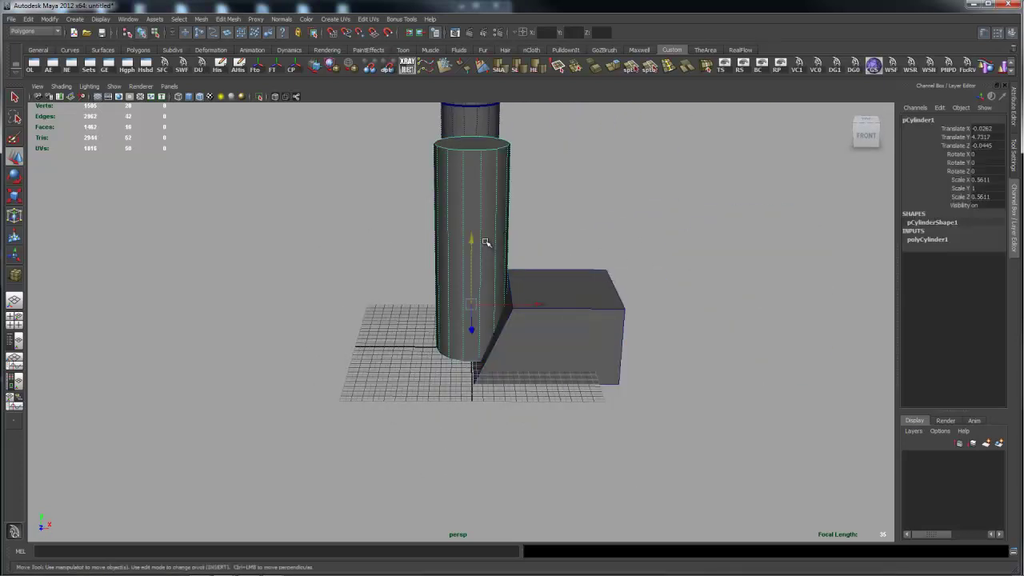
pyautogui.click(579, 300)
pyautogui.press('space')
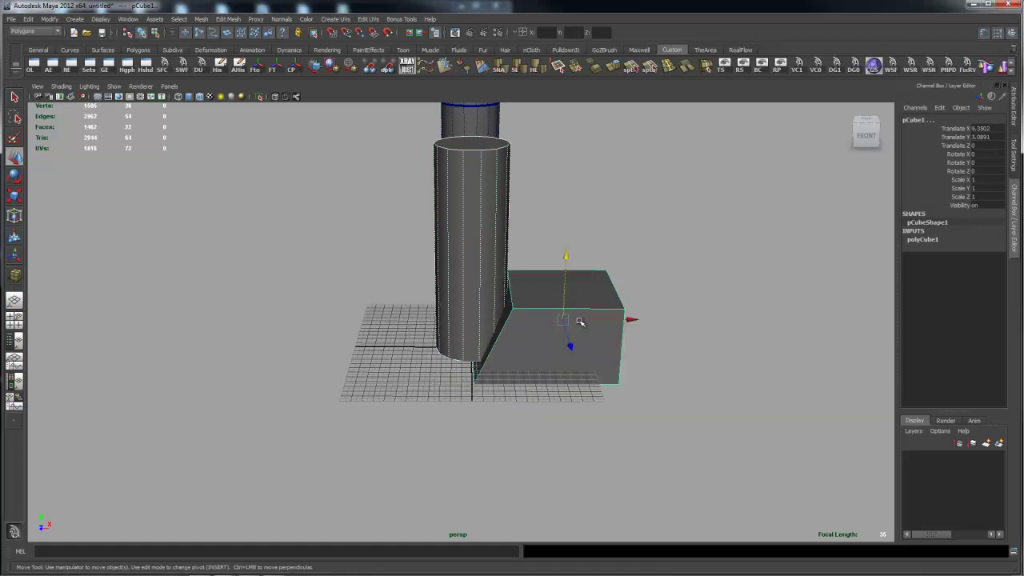
pyautogui.keyDown('shift'); pyautogui.moveTo(580, 320); pyautogui.dragTo(657, 488, button='right'); pyautogui.keyUp('shift')
# Step: Examine the slanted cut and the cylinder's base from below and from the sides, comparing them with the finished reference shape
pyautogui.keyDown('alt'); pyautogui.moveTo(657, 488); pyautogui.dragTo(446, 340); pyautogui.keyUp('alt')
pyautogui.keyDown('alt'); pyautogui.moveTo(447, 339); pyautogui.dragTo(777, 349, button='right'); pyautogui.keyUp('alt')
pyautogui.keyDown('alt'); pyautogui.moveTo(777, 349); pyautogui.dragTo(427, 331); pyautogui.keyUp('alt')
pyautogui.keyDown('alt'); pyautogui.moveTo(427, 331); pyautogui.dragTo(678, 343, button='right'); pyautogui.keyUp('alt')
pyautogui.keyDown('alt'); pyautogui.moveTo(677, 343); pyautogui.dragTo(560, 281); pyautogui.keyUp('alt')
pyautogui.keyDown('alt'); pyautogui.moveTo(578, 323); pyautogui.dragTo(498, 317); pyautogui.keyUp('alt')
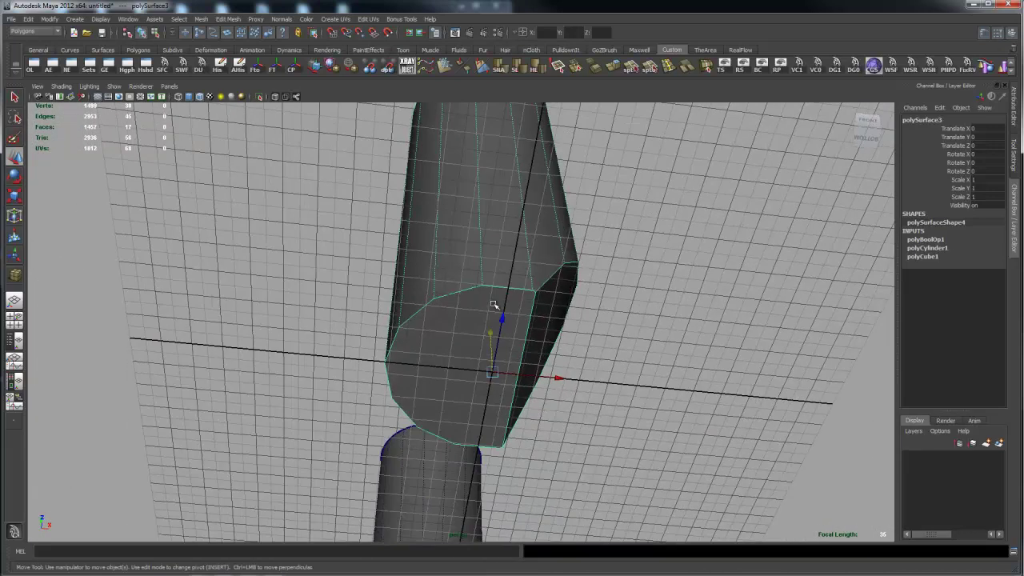
pyautogui.keyDown('alt'); pyautogui.moveTo(524, 280); pyautogui.dragTo(489, 290); pyautogui.keyUp('alt')
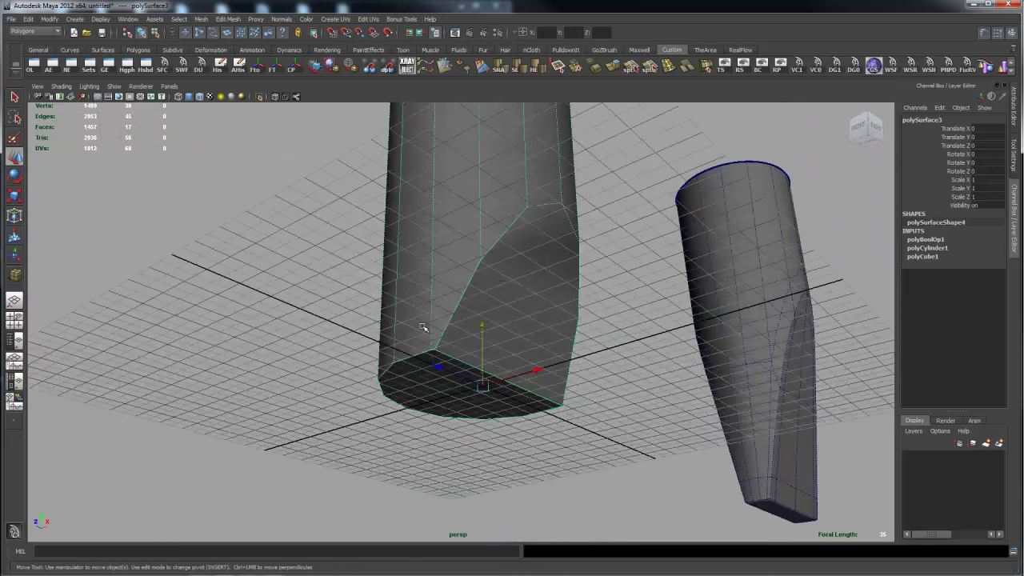
pyautogui.keyDown('alt'); pyautogui.moveTo(430, 278); pyautogui.dragTo(521, 286); pyautogui.keyUp('alt')
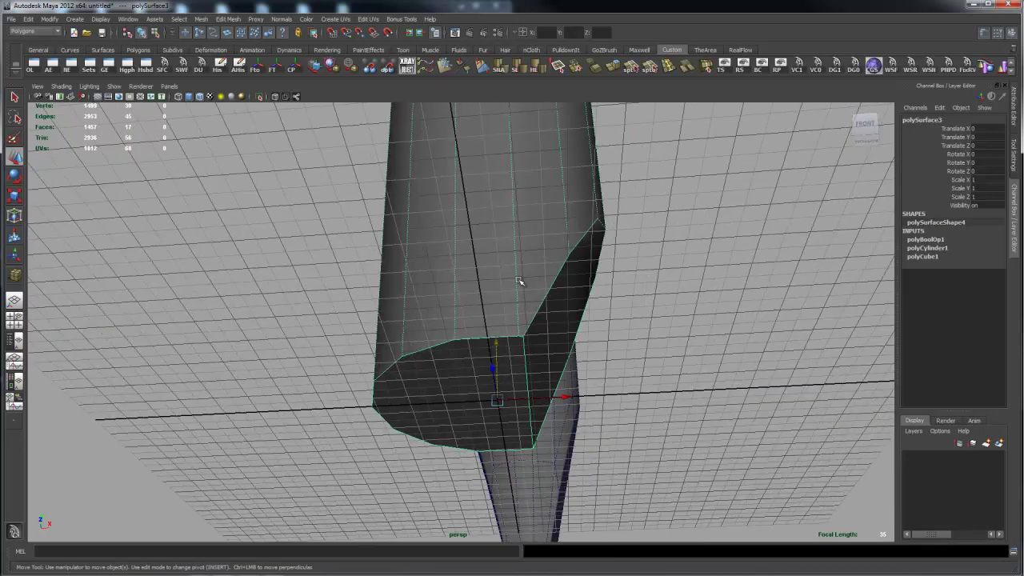
# Step: Insert one lengthwise edge loop midway across the cylinder side face beside the cut's bottom corner, using the Multiple edge loops setting
pyautogui.moveTo(524, 254); pyautogui.dragTo(523, 228, button='right')
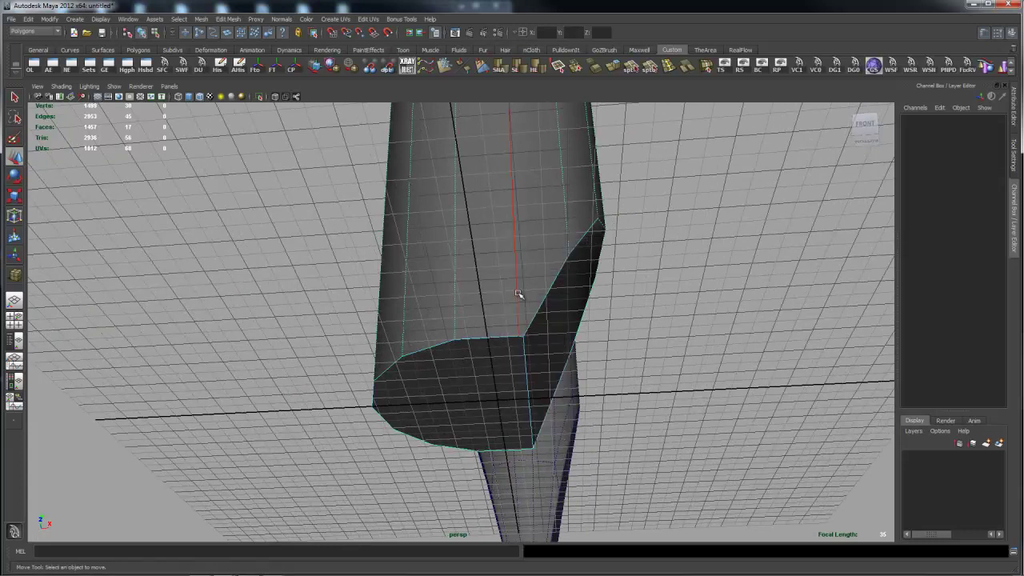
pyautogui.click(516, 308)
pyautogui.moveTo(502, 334)
pyautogui.mouseDown(button='right')
pyautogui.moveTo(491, 389)
pyautogui.moveTo(471, 346)
pyautogui.moveTo(500, 335)
pyautogui.moveTo(492, 348)
pyautogui.mouseUp(button='right')
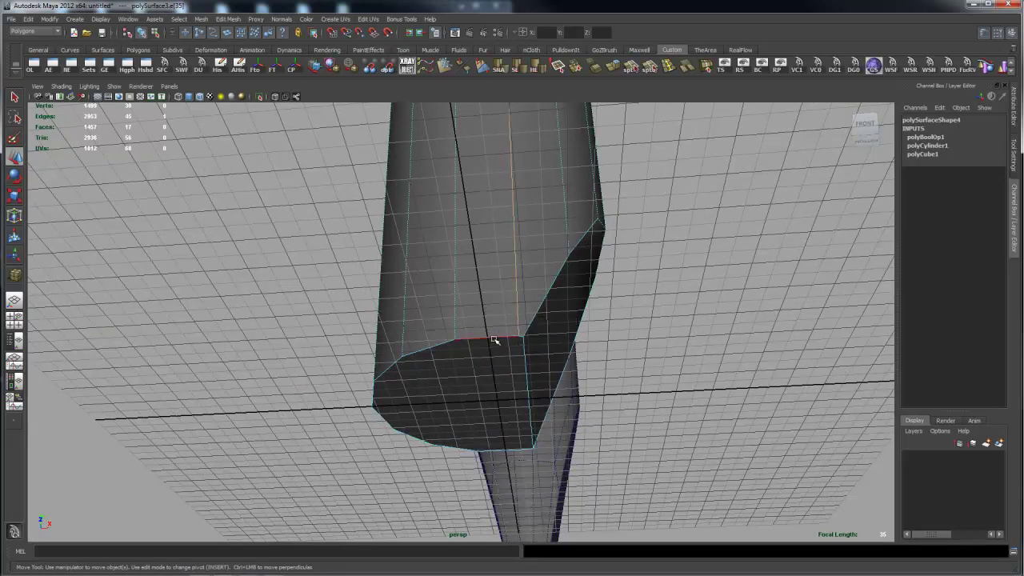
pyautogui.click(494, 339)
pyautogui.keyDown('shift'); pyautogui.rightClick(494, 339); pyautogui.keyUp('shift')
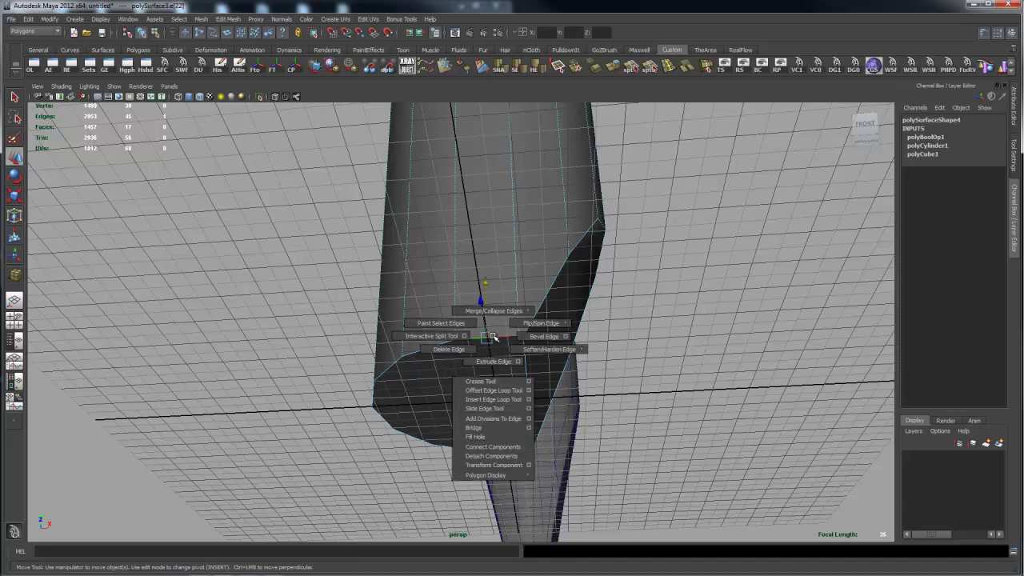
pyautogui.click(530, 399)
pyautogui.click(899, 174)
pyautogui.click(437, 339)
pyautogui.keyDown('alt'); pyautogui.moveTo(521, 370); pyautogui.dragTo(406, 312); pyautogui.keyUp('alt')
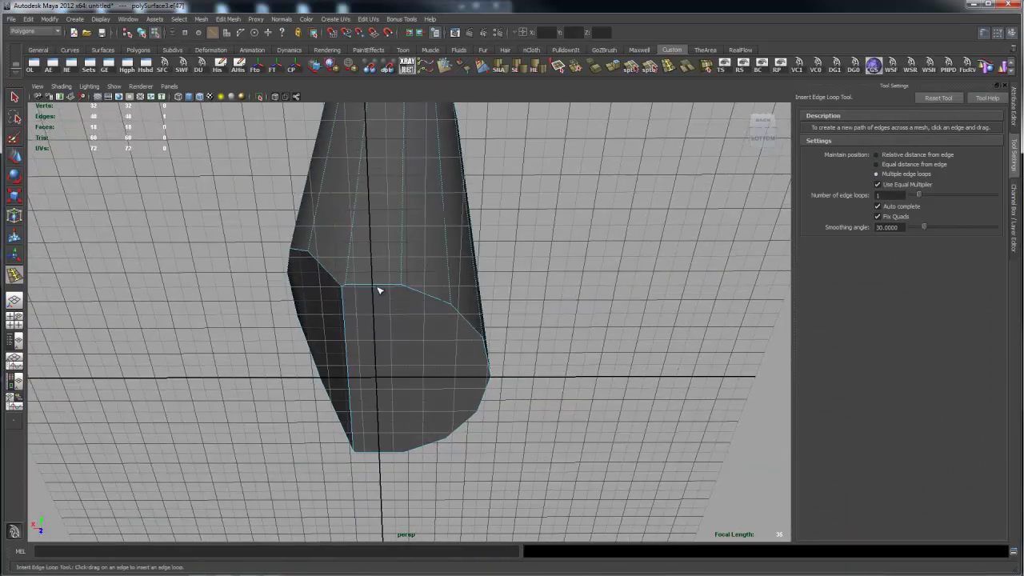
pyautogui.click(379, 290)
pyautogui.click(376, 284)
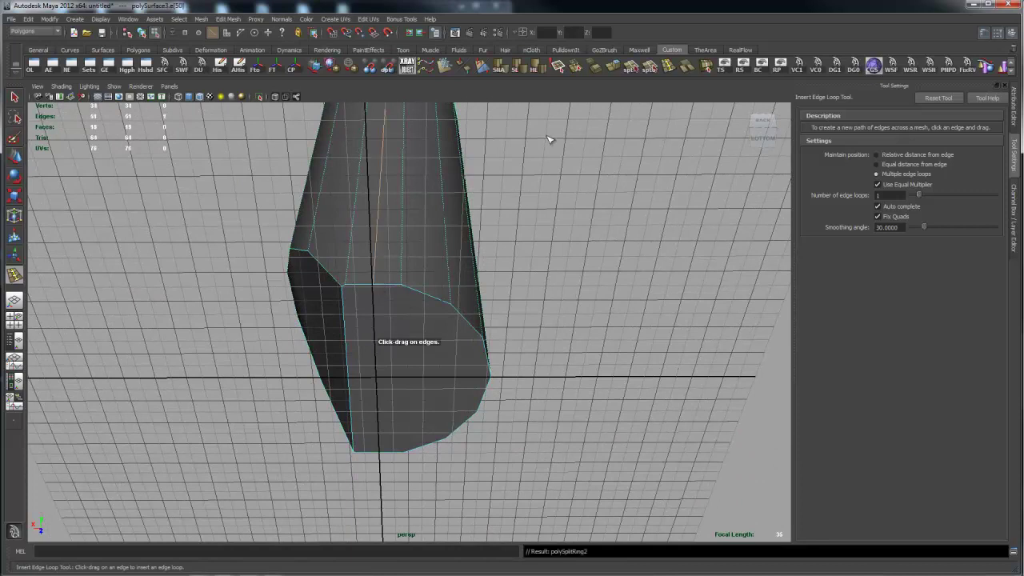
# Step: Split the cylinder's bottom face straight across from the inserted edge loop to the matching point on the opposite side
pyautogui.click(631, 67)
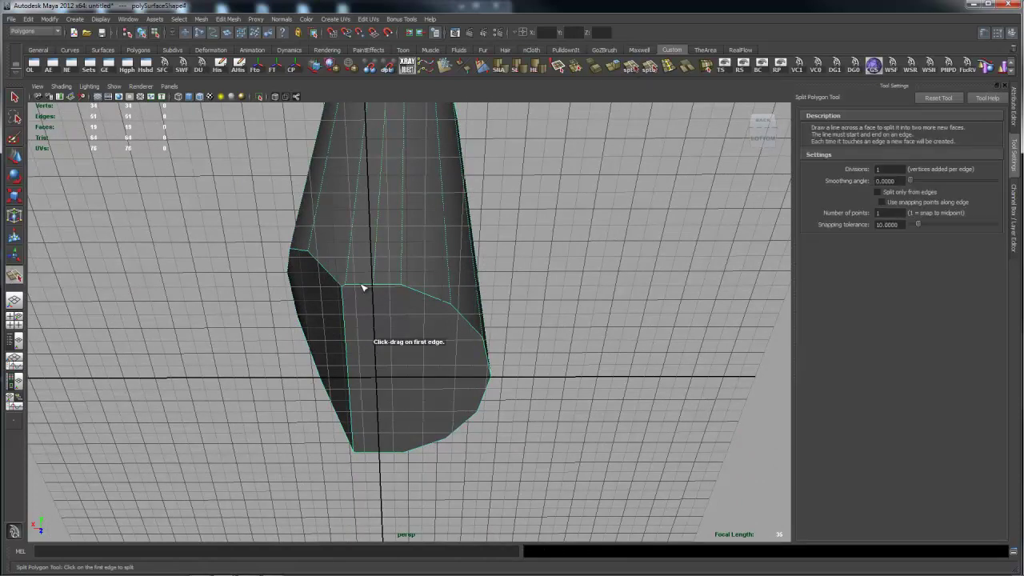
pyautogui.click(362, 288)
pyautogui.keyDown('alt'); pyautogui.moveTo(571, 292); pyautogui.dragTo(458, 285); pyautogui.keyUp('alt')
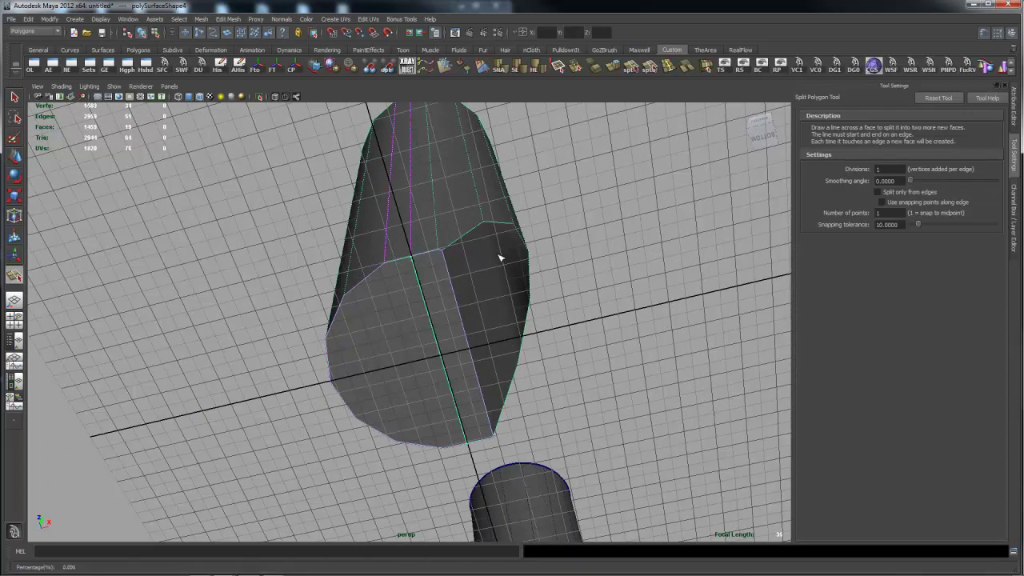
pyautogui.click(408, 260)
pyautogui.press('Return')
# Step: In the front view, delete the cylinder's faces on the uncut side of the centre line and remove the reference shape behind it
pyautogui.press('space')
pyautogui.click(504, 260)
pyautogui.moveTo(503, 260); pyautogui.dragTo(504, 285)
pyautogui.press('q')
pyautogui.rightClick(420, 291)
pyautogui.keyDown('alt'); pyautogui.moveTo(619, 302); pyautogui.dragTo(273, 288, button='right'); pyautogui.keyUp('alt')
pyautogui.keyDown('alt'); pyautogui.moveTo(572, 290); pyautogui.dragTo(481, 288, button='right'); pyautogui.keyUp('alt')
pyautogui.moveTo(392, 399); pyautogui.dragTo(396, 401)
pyautogui.press('Delete')
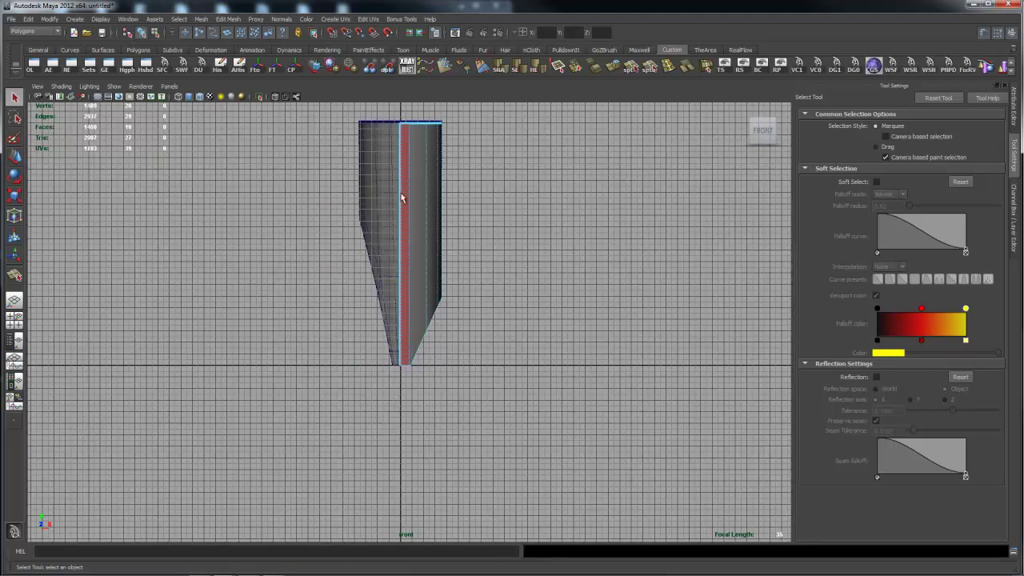
pyautogui.click(379, 174)
pyautogui.press('Delete')
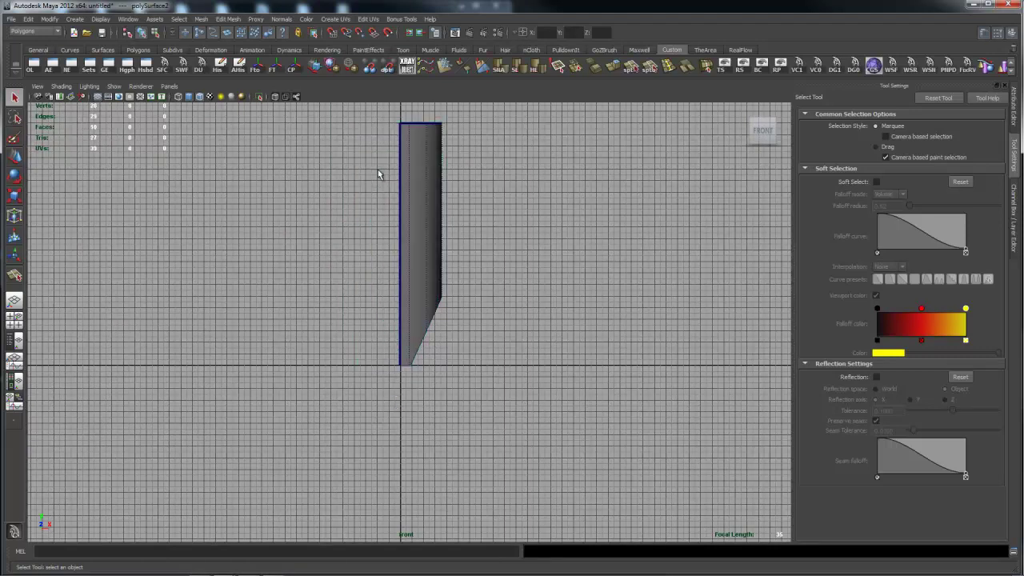
# Step: Move the two bottom vertices beside the cut's lower corners to about 0.27 in X, toward the half cylinder's open side
pyautogui.press('space')
pyautogui.moveTo(422, 243); pyautogui.dragTo(528, 276)
pyautogui.click(464, 317)
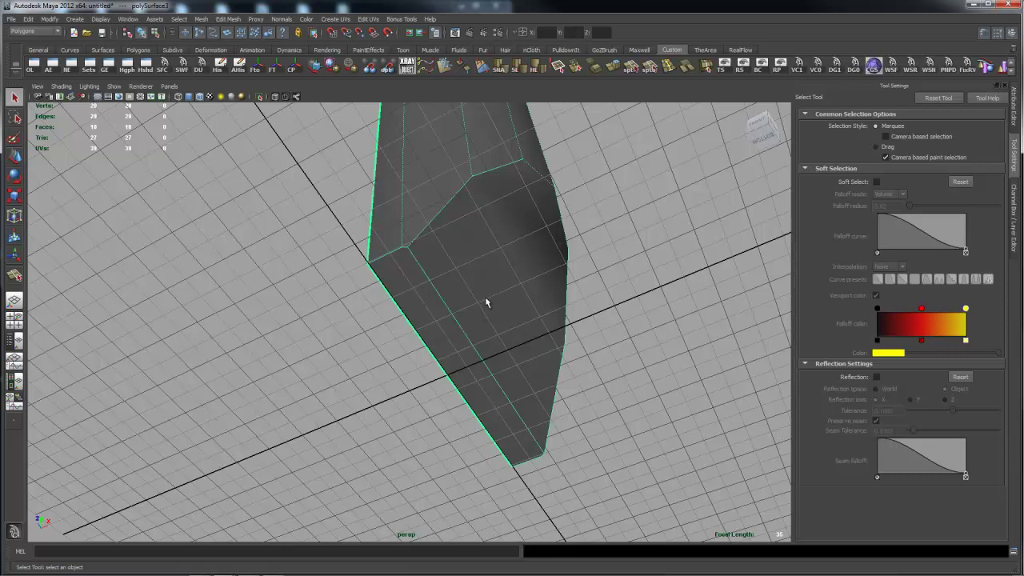
pyautogui.press('space')
pyautogui.moveTo(446, 290); pyautogui.dragTo(448, 310)
pyautogui.keyDown('alt'); pyautogui.moveTo(274, 317); pyautogui.dragTo(572, 361, button='right'); pyautogui.keyUp('alt')
pyautogui.keyDown('alt'); pyautogui.moveTo(354, 404); pyautogui.dragTo(418, 284, button='middle'); pyautogui.keyUp('alt')
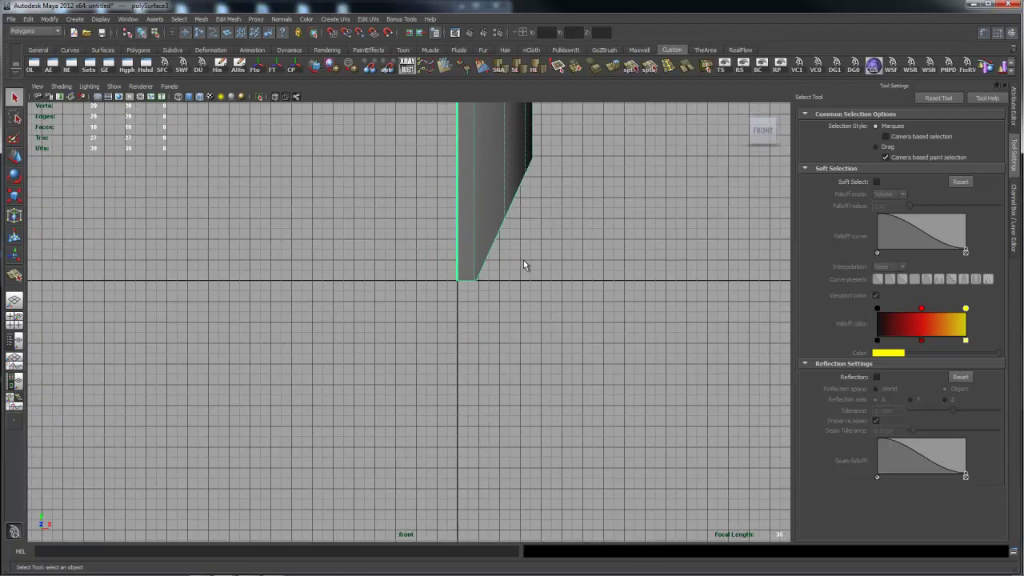
pyautogui.keyDown('alt'); pyautogui.moveTo(320, 289); pyautogui.dragTo(729, 327, button='right'); pyautogui.keyUp('alt')
pyautogui.moveTo(550, 197); pyautogui.dragTo(555, 181, button='right')
pyautogui.moveTo(555, 181); pyautogui.dragTo(610, 223)
pyautogui.press('w')
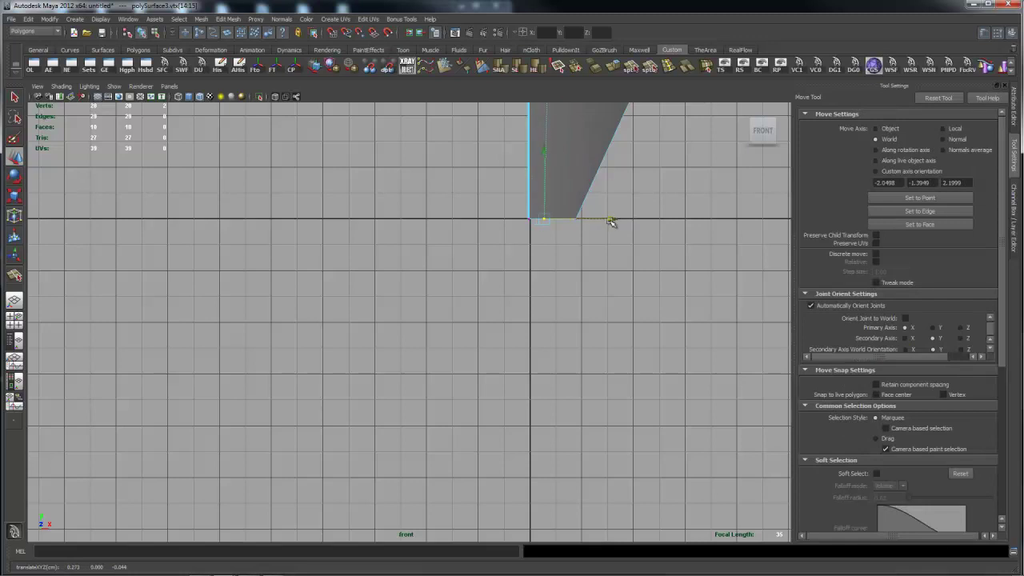
# Step: Split the narrow bottom face lengthwise between the two repositioned vertices with the Split Polygon Tool
pyautogui.press('space')
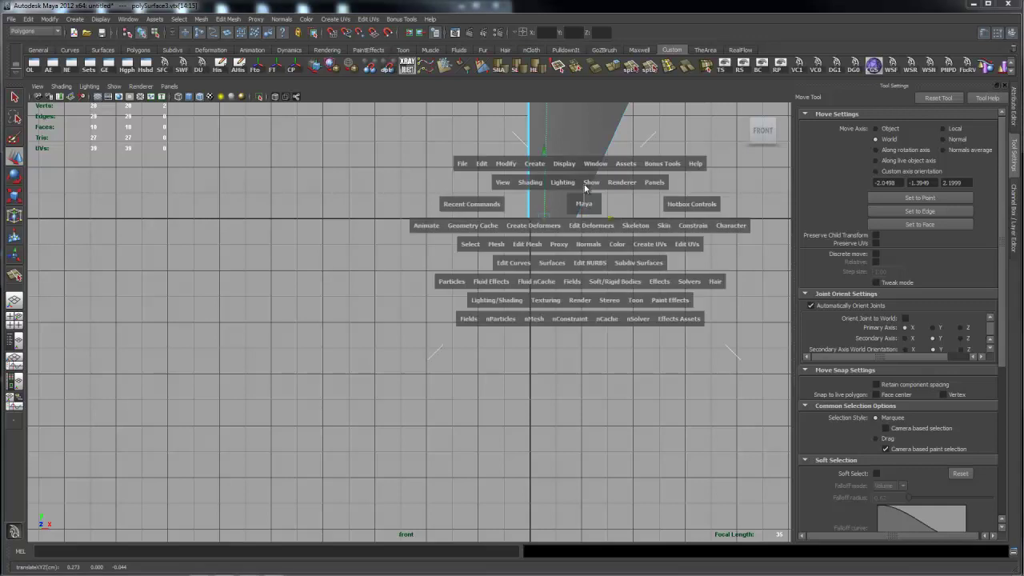
pyautogui.moveTo(584, 208); pyautogui.dragTo(584, 189)
pyautogui.keyDown('alt'); pyautogui.moveTo(553, 275); pyautogui.dragTo(474, 256); pyautogui.keyUp('alt')
pyautogui.scroll(4, 474, 257)
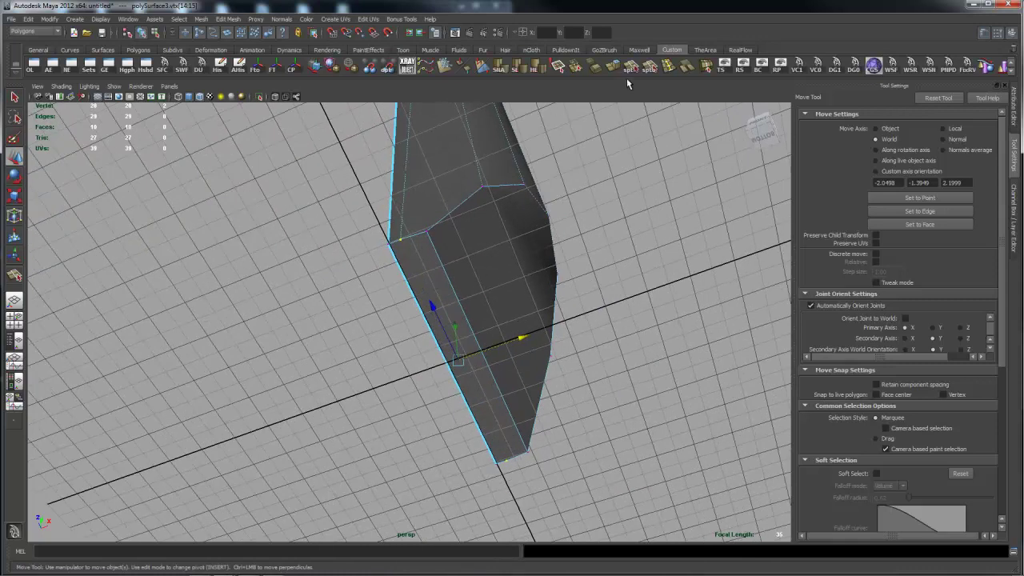
pyautogui.click(629, 67)
pyautogui.click(393, 238)
pyautogui.keyDown('alt'); pyautogui.moveTo(448, 276); pyautogui.dragTo(441, 210); pyautogui.keyUp('alt')
pyautogui.moveTo(457, 380); pyautogui.dragTo(382, 372)
pyautogui.press('Return')
# Step: Try to insert an edge loop near the cut's bottom corner, then switch the loop placement to Equal distance from edge
pyautogui.keyDown('alt'); pyautogui.moveTo(513, 202); pyautogui.dragTo(373, 269); pyautogui.keyUp('alt')
pyautogui.keyDown('alt'); pyautogui.moveTo(372, 270); pyautogui.dragTo(324, 255, button='right'); pyautogui.keyUp('alt')
pyautogui.keyDown('alt'); pyautogui.moveTo(496, 260); pyautogui.dragTo(408, 262, button='right'); pyautogui.keyUp('alt')
pyautogui.keyDown('alt'); pyautogui.moveTo(354, 265); pyautogui.dragTo(310, 247); pyautogui.keyUp('alt')
pyautogui.keyDown('alt'); pyautogui.moveTo(313, 254); pyautogui.dragTo(617, 267, button='right'); pyautogui.keyUp('alt')
pyautogui.keyDown('alt'); pyautogui.moveTo(617, 267); pyautogui.dragTo(474, 292); pyautogui.keyUp('alt')
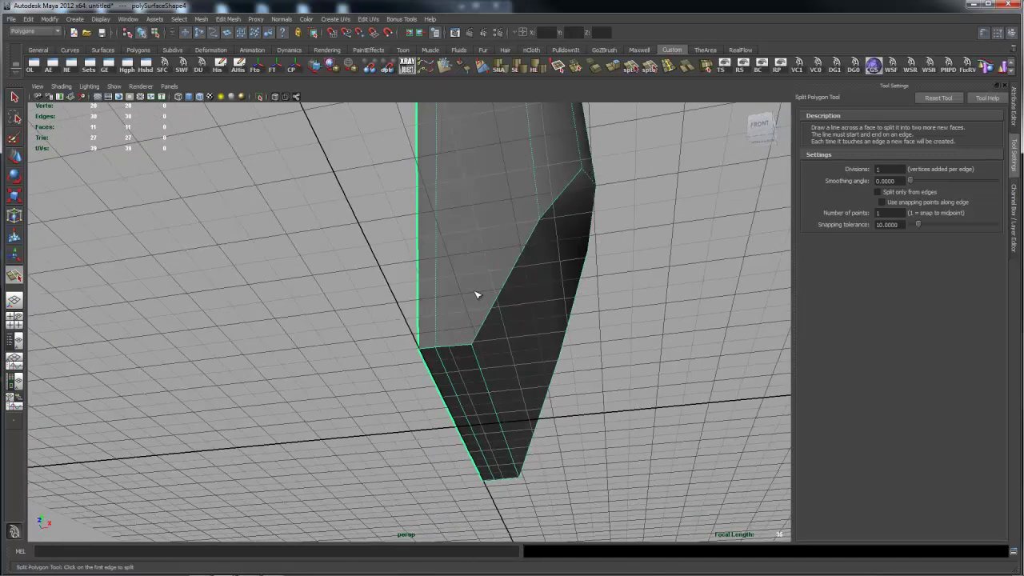
pyautogui.keyDown('shift'); pyautogui.rightClick(475, 295); pyautogui.keyUp('shift')
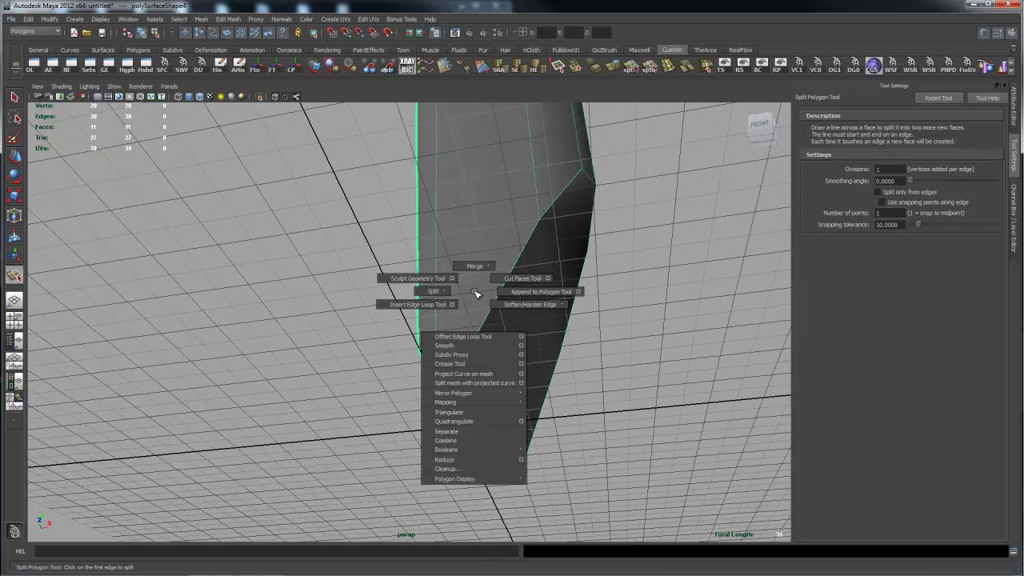
pyautogui.click(418, 304)
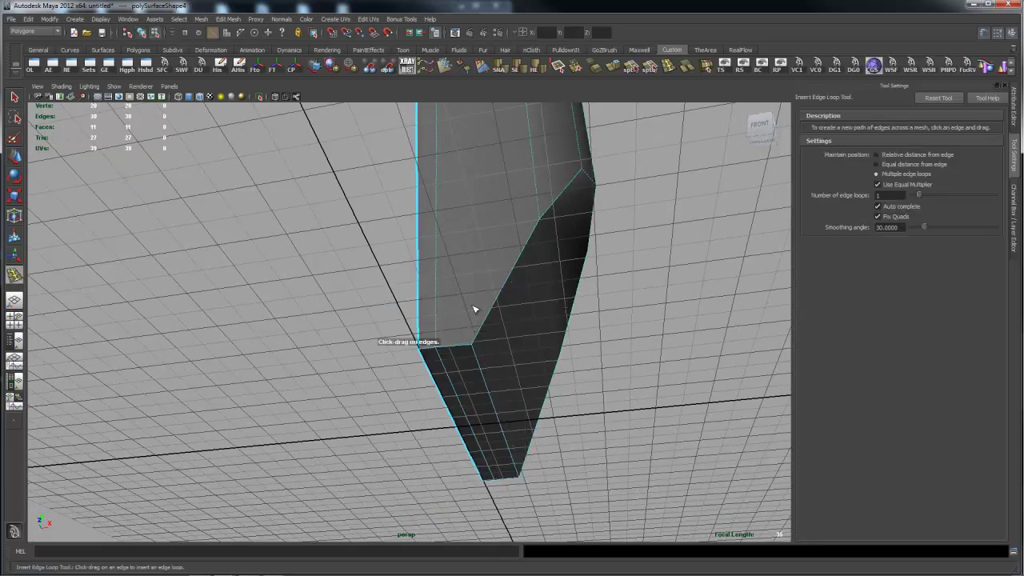
pyautogui.keyDown('alt'); pyautogui.moveTo(512, 308); pyautogui.dragTo(487, 288); pyautogui.keyUp('alt')
pyautogui.keyDown('alt'); pyautogui.moveTo(487, 288); pyautogui.dragTo(518, 313, button='right'); pyautogui.keyUp('alt')
pyautogui.click(479, 336)
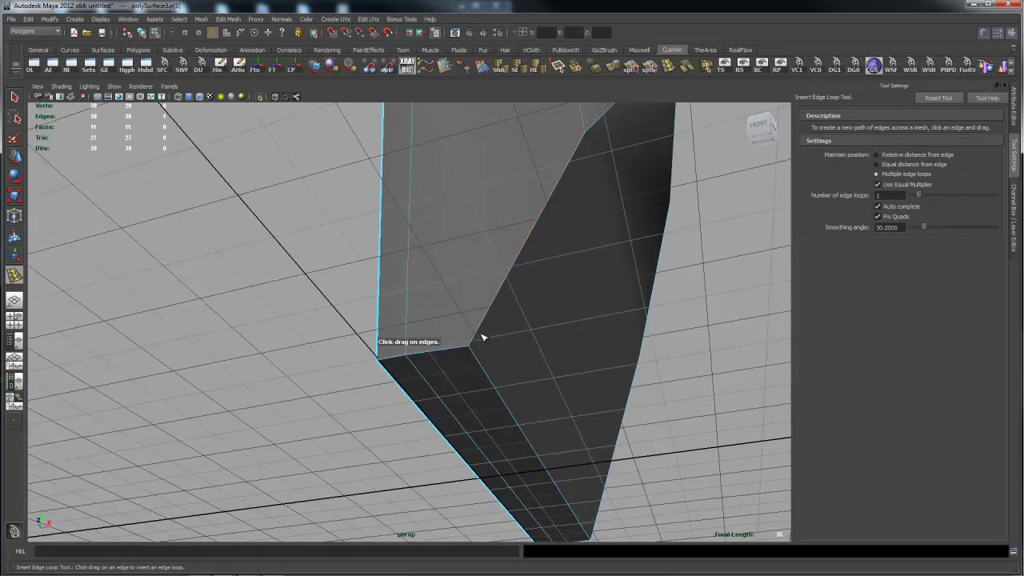
pyautogui.hotkey('ctrl', 'z')
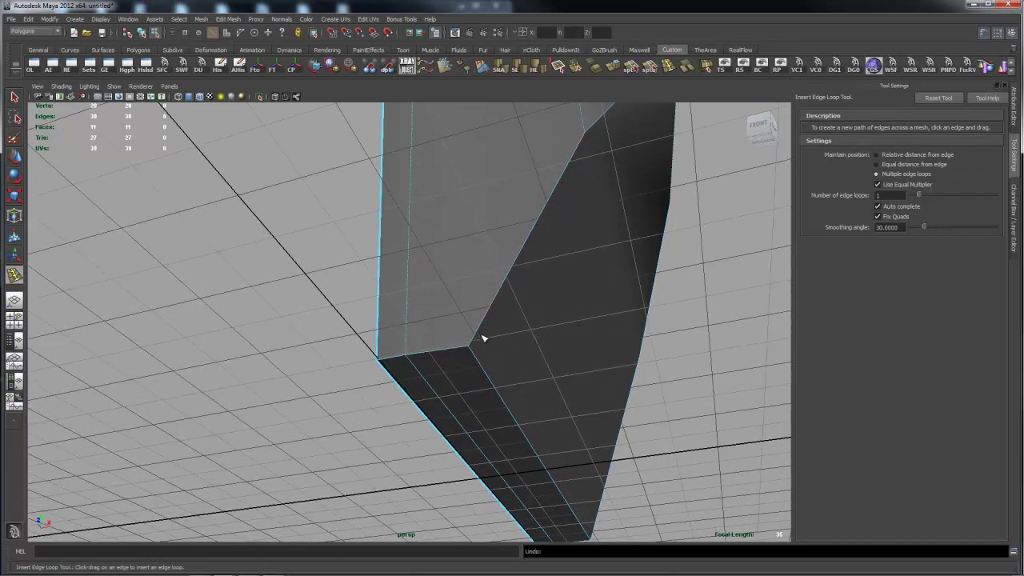
pyautogui.click(904, 164)
pyautogui.keyDown('alt'); pyautogui.moveTo(553, 276); pyautogui.dragTo(388, 300); pyautogui.keyUp('alt')
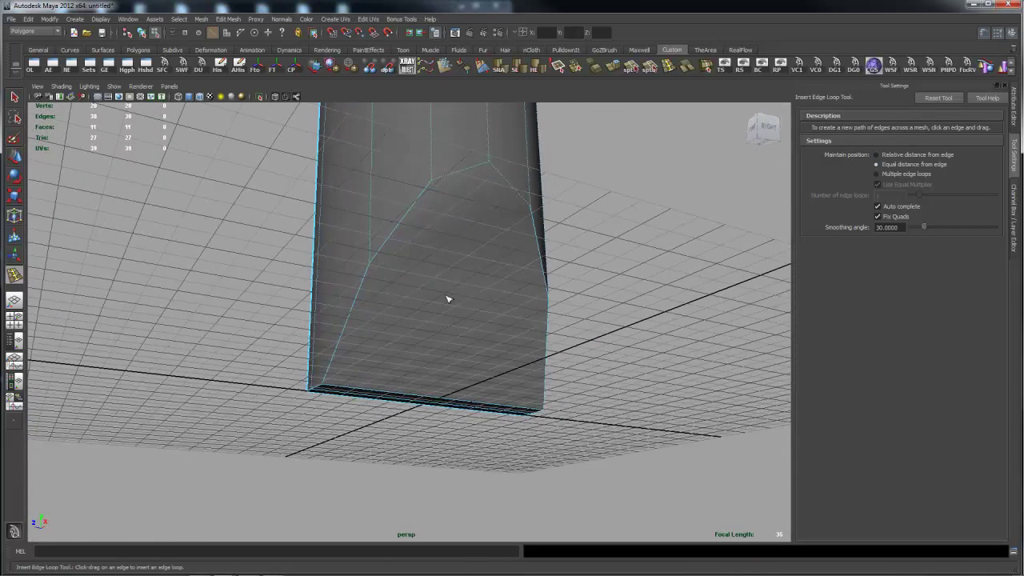
pyautogui.keyDown('alt'); pyautogui.moveTo(445, 286); pyautogui.dragTo(386, 281); pyautogui.keyUp('alt')
pyautogui.keyDown('alt'); pyautogui.moveTo(449, 250); pyautogui.dragTo(448, 207); pyautogui.keyUp('alt')
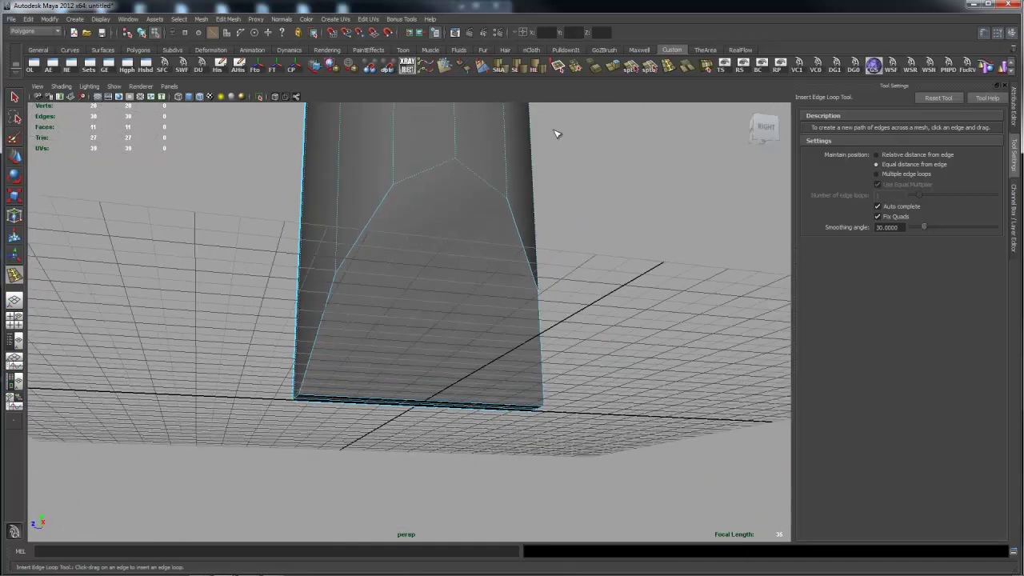
# Step: Try to split the slanted cut face across between its lower pair of side vertices with the Split Polygon Tool
pyautogui.click(632, 66)
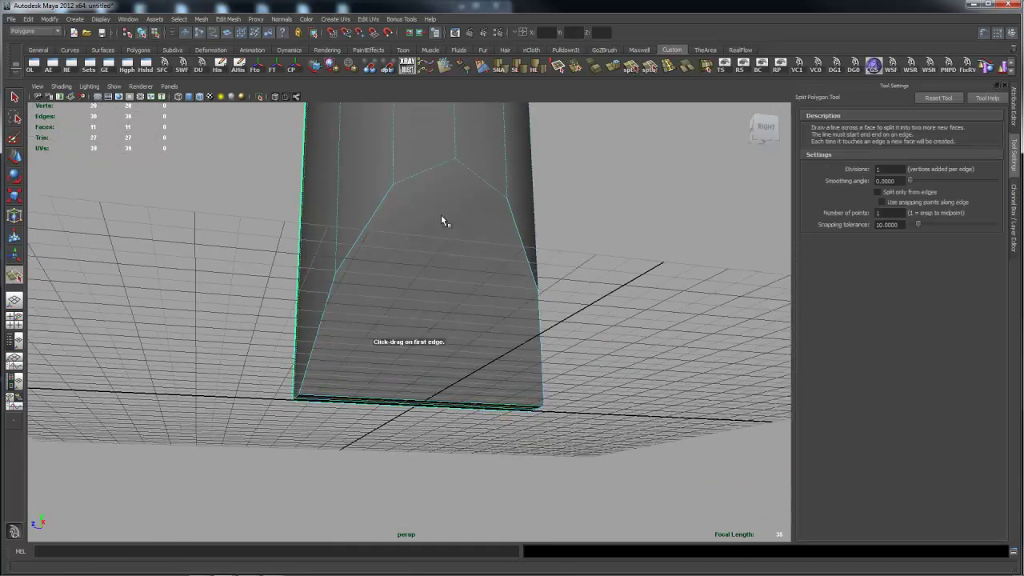
pyautogui.click(349, 258)
pyautogui.click(536, 275)
pyautogui.press('Return')
pyautogui.keyDown('alt'); pyautogui.moveTo(464, 323); pyautogui.dragTo(447, 298); pyautogui.keyUp('alt')
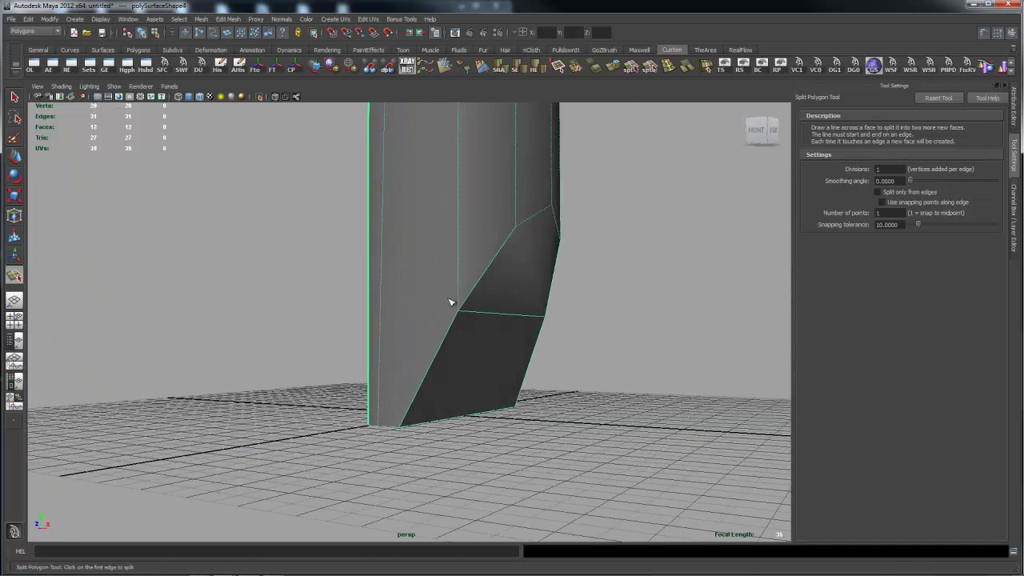
pyautogui.moveTo(456, 298)
pyautogui.keyDown('alt'); pyautogui.mouseDown()
pyautogui.moveTo(427, 293)
pyautogui.moveTo(461, 293)
pyautogui.mouseUp(); pyautogui.keyUp('alt')
pyautogui.press('space')
pyautogui.click(478, 323)
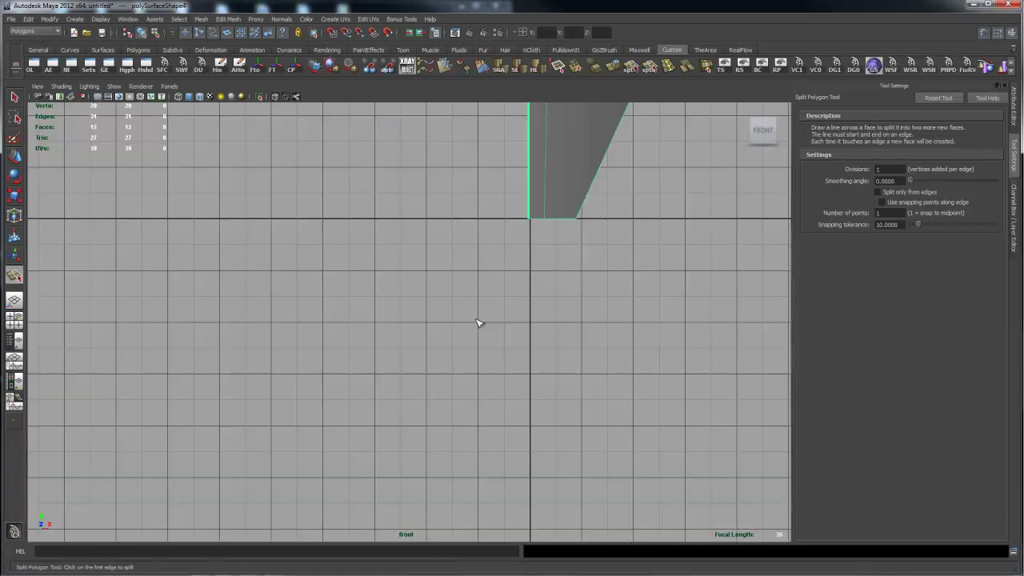
pyautogui.hotkey('ctrl', 'z')
# Step: Cut all faces of the half cylinder horizontally in the front view, level with the lowest side vertex on the slanted edge
pyautogui.keyDown('alt'); pyautogui.moveTo(516, 304); pyautogui.dragTo(468, 291); pyautogui.keyUp('alt')
pyautogui.press('space')
pyautogui.click(493, 230)
pyautogui.press('space')
pyautogui.click(461, 312)
pyautogui.keyDown('alt'); pyautogui.moveTo(555, 184); pyautogui.dragTo(496, 409, button='middle'); pyautogui.keyUp('alt')
pyautogui.keyDown('alt'); pyautogui.moveTo(495, 269); pyautogui.dragTo(476, 331, button='middle'); pyautogui.keyUp('alt')
pyautogui.keyDown('shift'); pyautogui.moveTo(530, 329); pyautogui.dragTo(855, 333, button='right'); pyautogui.keyUp('shift')
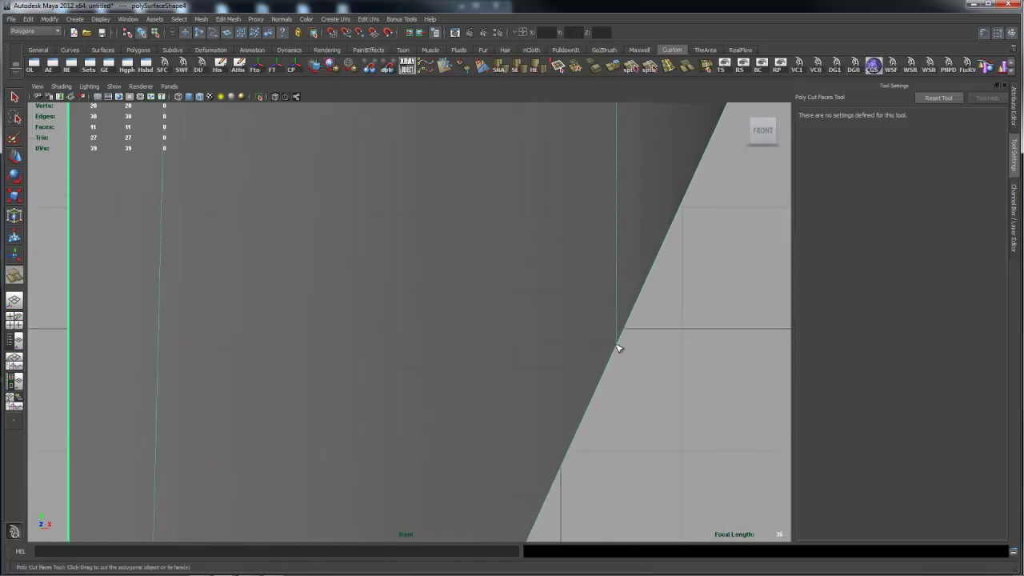
pyautogui.moveTo(622, 348); pyautogui.dragTo(638, 351)
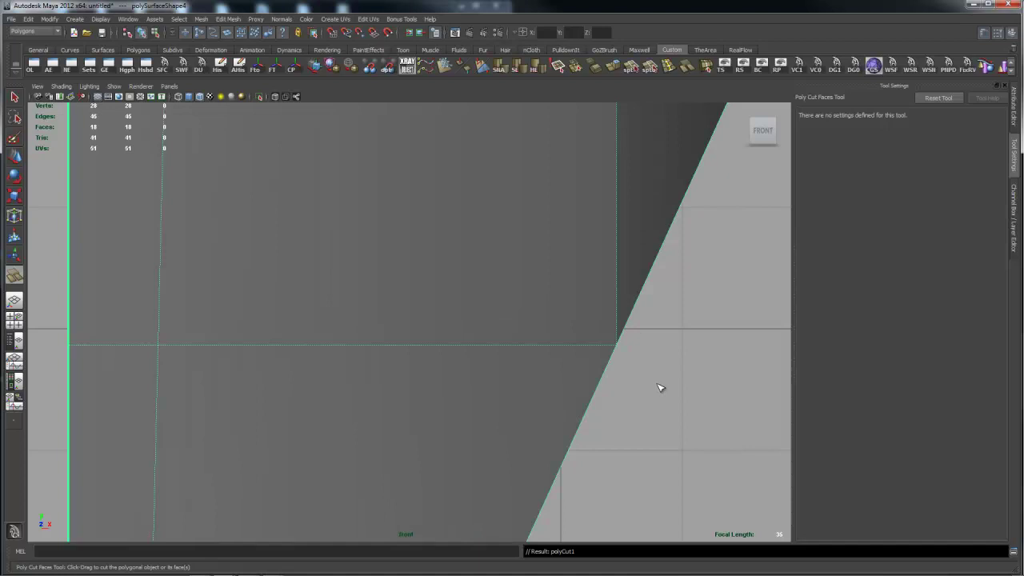
pyautogui.press('space')
pyautogui.click(648, 358)
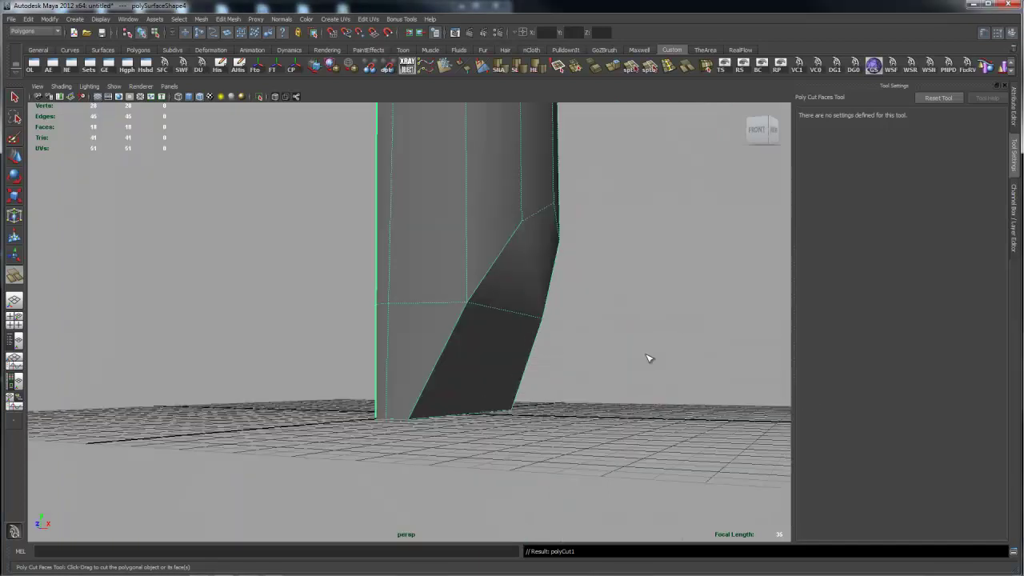
# Step: Merge the overlapping vertices along the new horizontal cut, selecting them in the front view
pyautogui.press('q')
pyautogui.press('space')
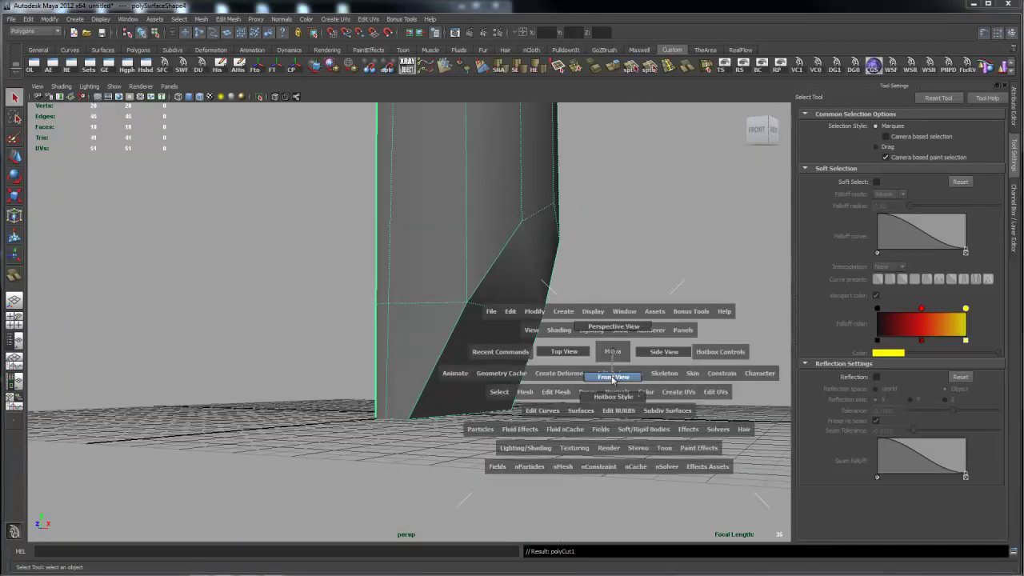
pyautogui.click(609, 369)
pyautogui.moveTo(608, 369); pyautogui.dragTo(606, 332, button='right')
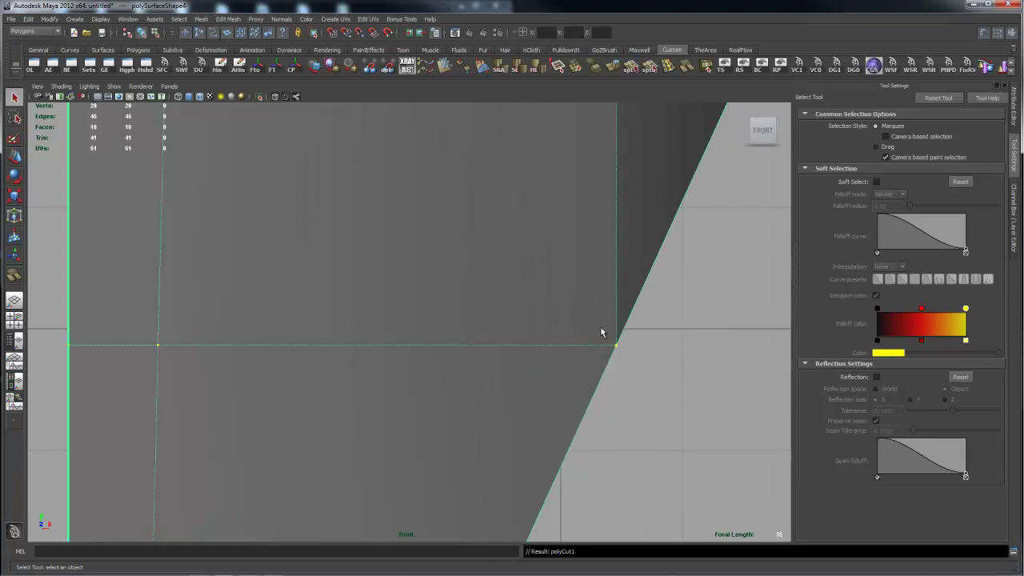
pyautogui.press('space')
pyautogui.click(639, 344)
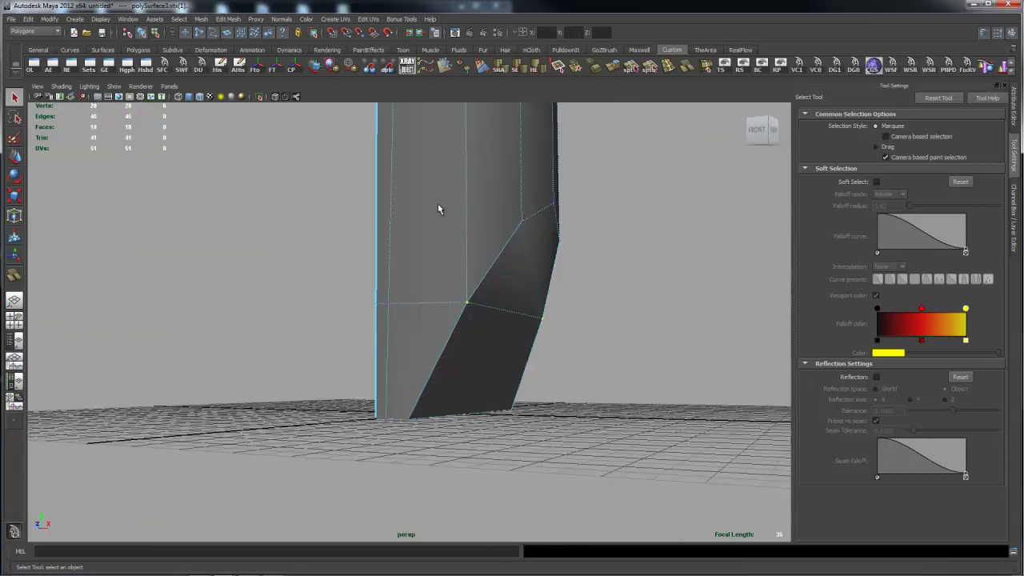
pyautogui.moveTo(448, 207)
pyautogui.keyDown('alt'); pyautogui.mouseDown()
pyautogui.moveTo(381, 183)
pyautogui.moveTo(323, 195)
pyautogui.moveTo(450, 199)
pyautogui.mouseUp(); pyautogui.keyUp('alt')
pyautogui.keyDown('shift'); pyautogui.moveTo(457, 204); pyautogui.dragTo(504, 151, button='right'); pyautogui.keyUp('shift')
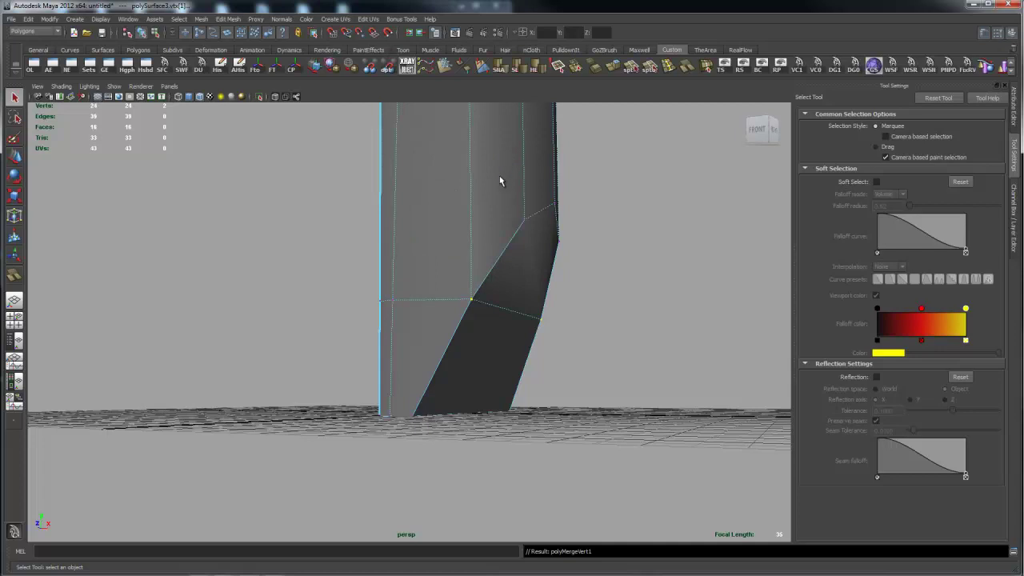
# Step: Insert one centred edge loop through the lower slanted face and bottom strip, using Multiple edge loops placement with 1 loop
pyautogui.keyDown('alt'); pyautogui.moveTo(494, 248); pyautogui.dragTo(459, 249); pyautogui.keyUp('alt')
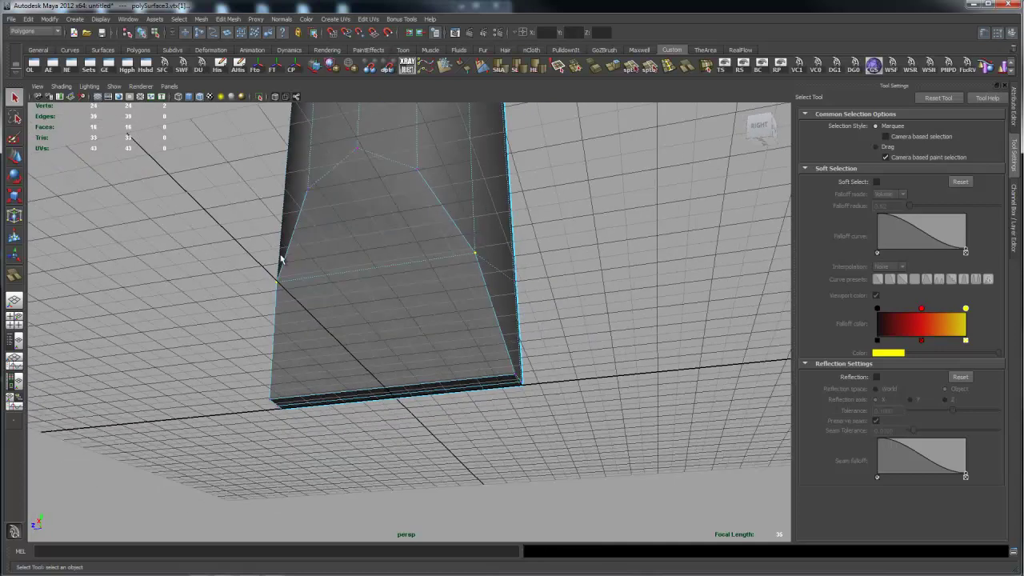
pyautogui.keyDown('alt'); pyautogui.moveTo(361, 255); pyautogui.dragTo(471, 185); pyautogui.keyUp('alt')
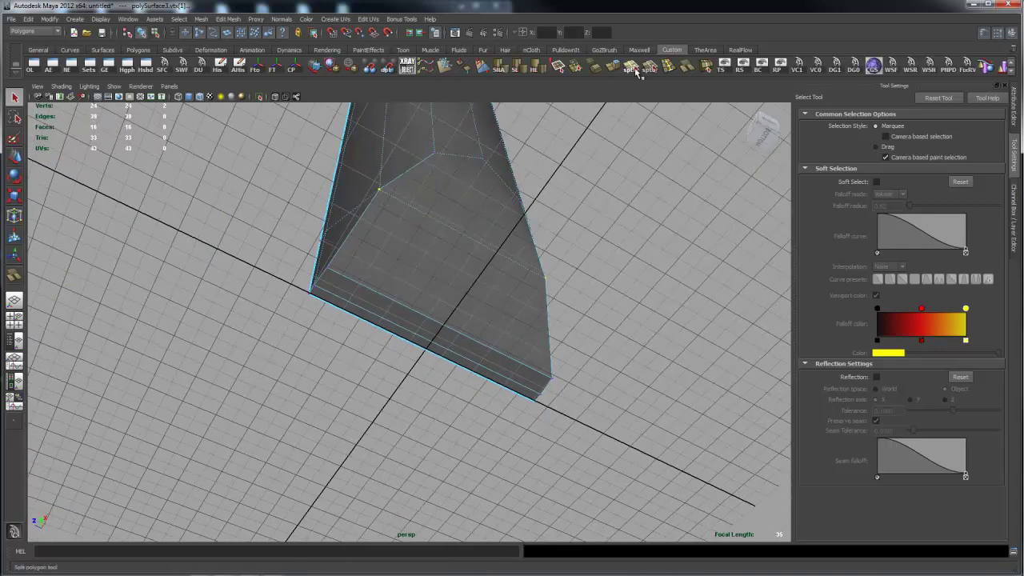
pyautogui.keyDown('shift'); pyautogui.moveTo(482, 228); pyautogui.dragTo(521, 210, button='right'); pyautogui.keyUp('shift')
pyautogui.keyDown('shift'); pyautogui.rightClick(475, 256); pyautogui.keyUp('shift')
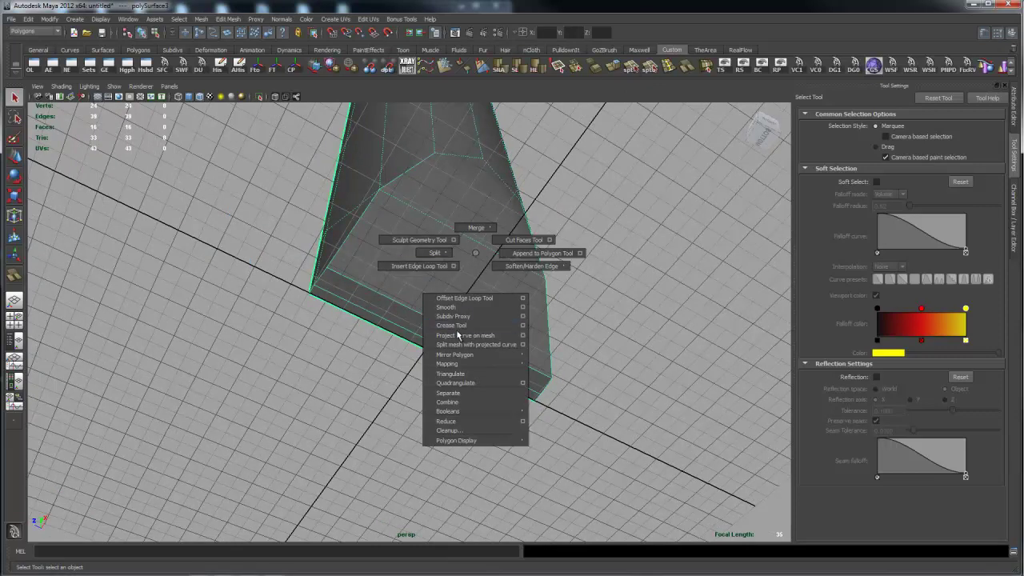
pyautogui.moveTo(459, 365)
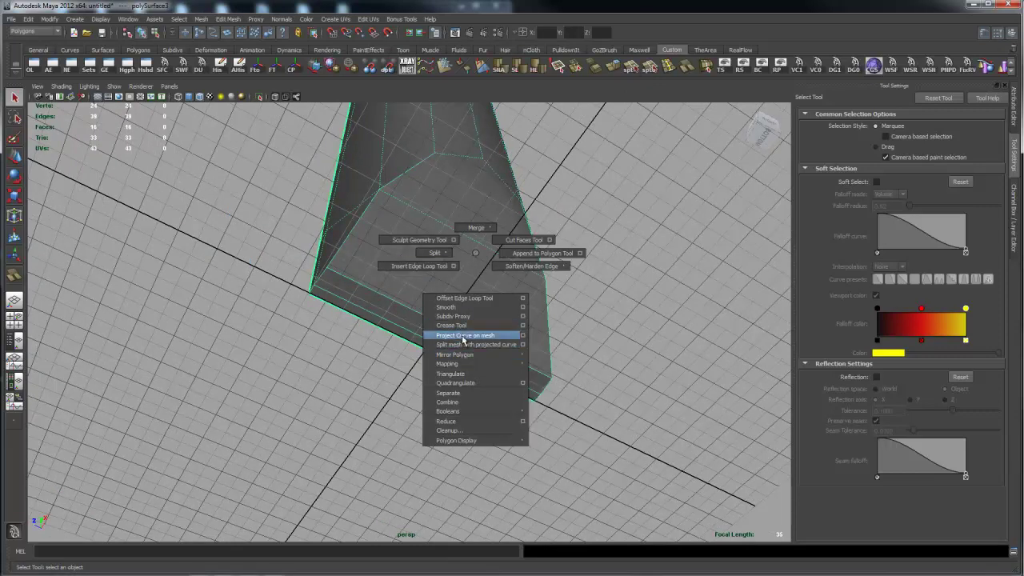
pyautogui.keyDown('shift'); pyautogui.moveTo(432, 272); pyautogui.dragTo(432, 273, button='right'); pyautogui.keyUp('shift')
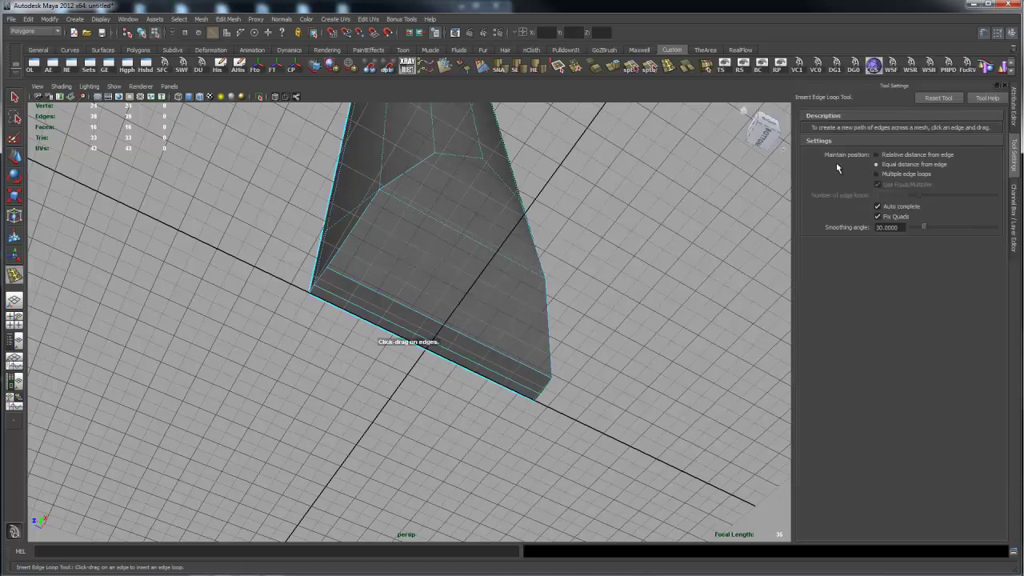
pyautogui.click(901, 173)
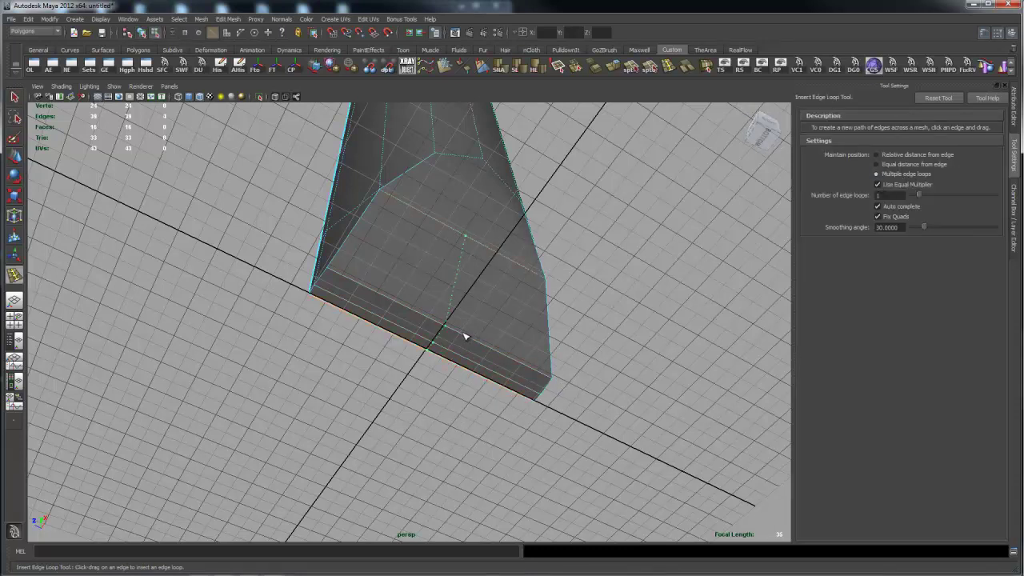
pyautogui.moveTo(465, 337); pyautogui.dragTo(474, 304)
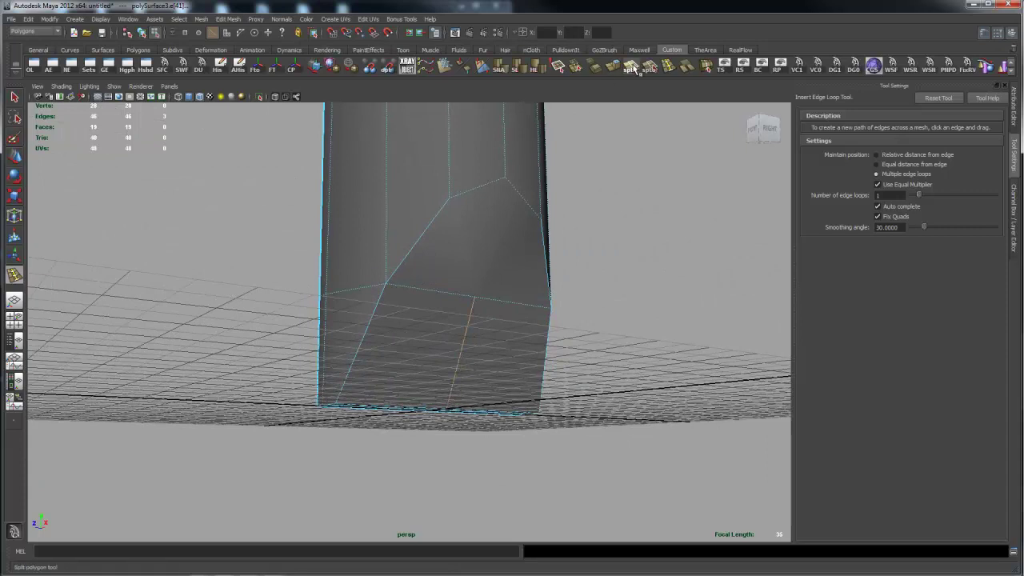
# Step: Split the upper slanted face from its peak vertex to the centre vertex on the horizontal edge with the Split Polygon Tool
pyautogui.click(632, 66)
pyautogui.moveTo(490, 187); pyautogui.dragTo(605, 141)
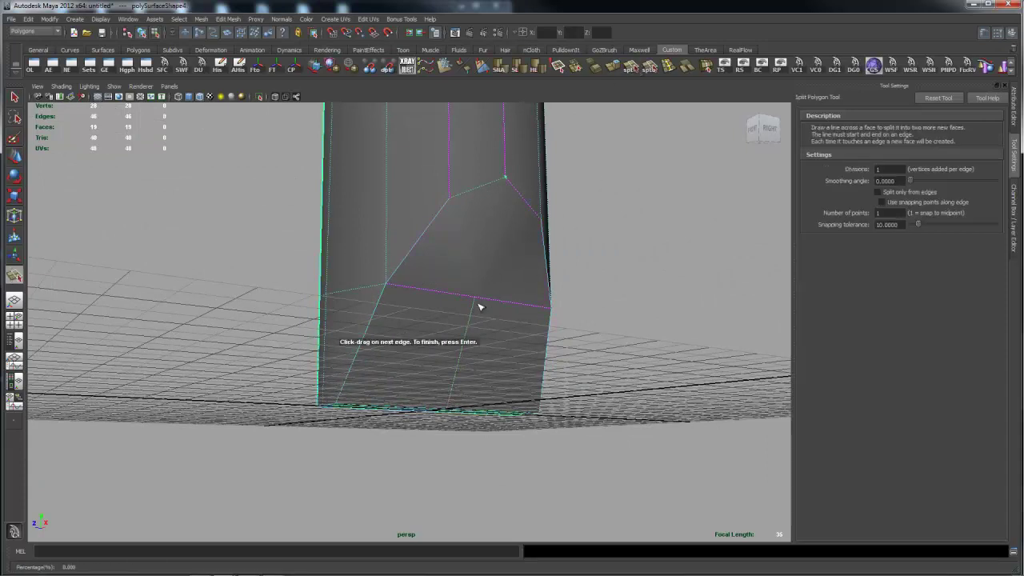
pyautogui.moveTo(468, 300); pyautogui.dragTo(504, 261)
pyautogui.press('Return')
pyautogui.keyDown('alt'); pyautogui.moveTo(416, 254); pyautogui.dragTo(343, 269); pyautogui.keyUp('alt')
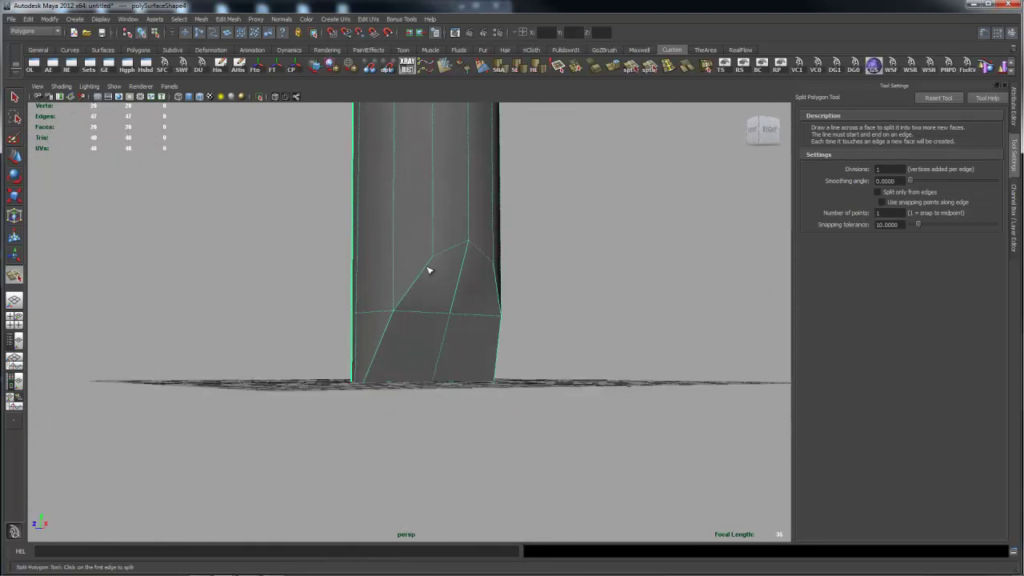
pyautogui.press('q')
pyautogui.moveTo(453, 261); pyautogui.dragTo(496, 249, button='right')
# Step: Delete all faces on the half of the model right of the centre line in the side view
pyautogui.keyDown('alt'); pyautogui.moveTo(509, 278); pyautogui.dragTo(392, 297); pyautogui.keyUp('alt')
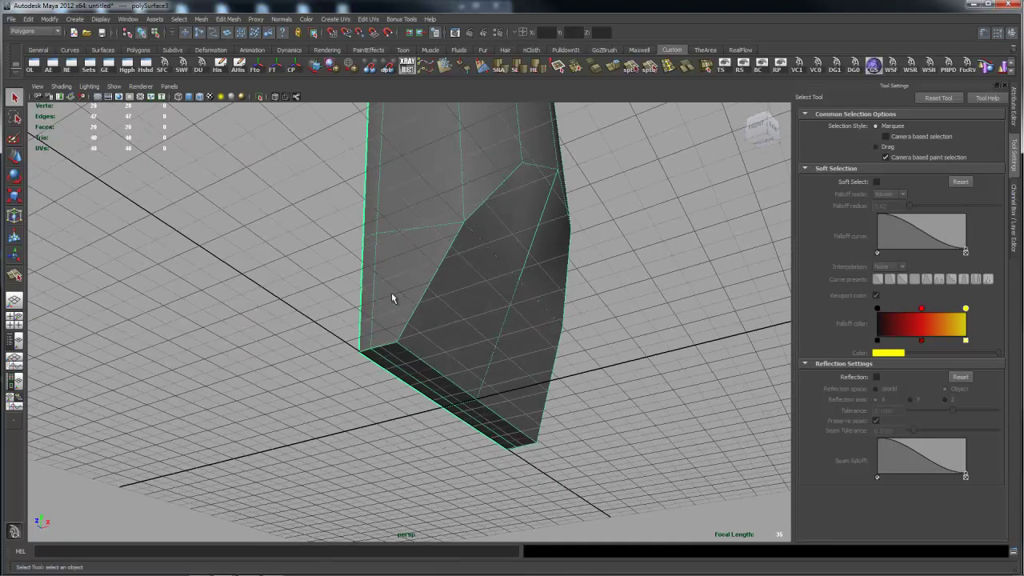
pyautogui.keyDown('shift'); pyautogui.rightClick(459, 297); pyautogui.keyUp('shift')
pyautogui.keyDown('alt'); pyautogui.moveTo(459, 297); pyautogui.dragTo(457, 281); pyautogui.keyUp('alt')
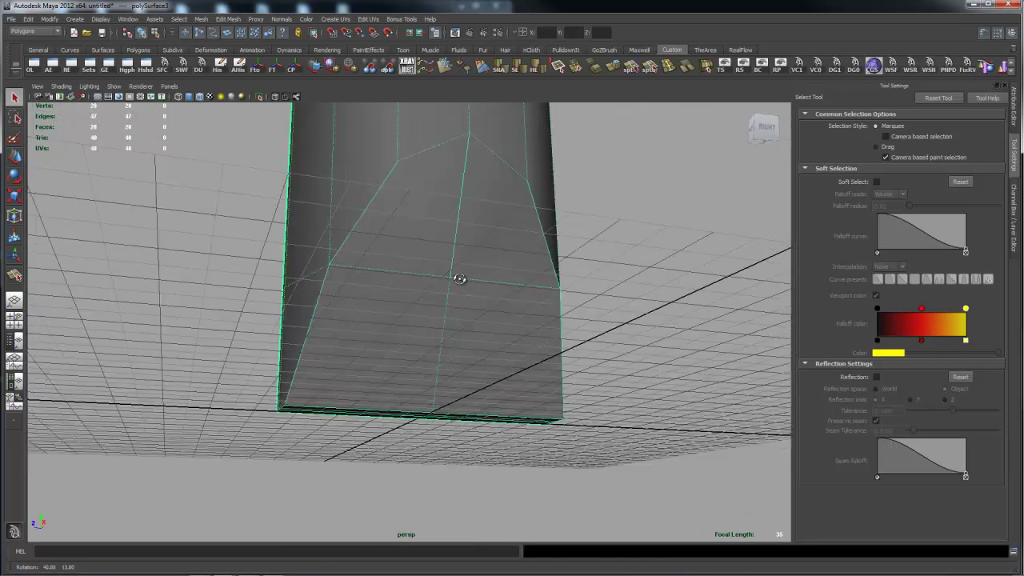
pyautogui.keyDown('alt'); pyautogui.moveTo(457, 281); pyautogui.dragTo(279, 282, button='right'); pyautogui.keyUp('alt')
pyautogui.keyDown('alt'); pyautogui.moveTo(279, 282); pyautogui.dragTo(480, 279); pyautogui.keyUp('alt')
pyautogui.press('space')
pyautogui.click(397, 297)
pyautogui.keyDown('alt'); pyautogui.moveTo(450, 224); pyautogui.dragTo(458, 367, button='middle'); pyautogui.keyUp('alt')
pyautogui.moveTo(458, 367)
pyautogui.mouseDown(button='right')
pyautogui.moveTo(451, 340)
pyautogui.moveTo(448, 366)
pyautogui.mouseUp(button='right')
pyautogui.moveTo(424, 154); pyautogui.dragTo(555, 463)
pyautogui.press('Delete')
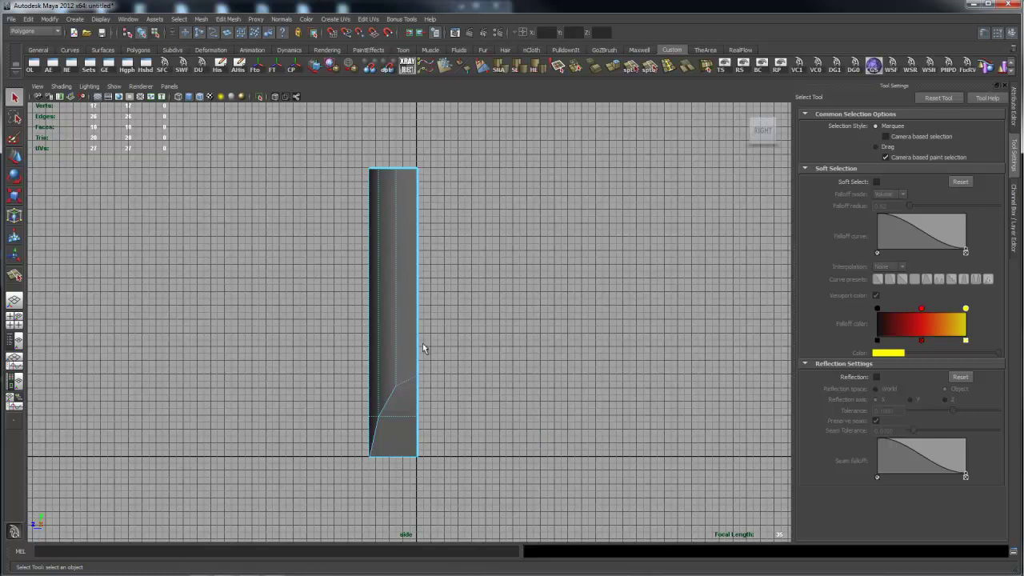
pyautogui.press('space')
pyautogui.moveTo(392, 293); pyautogui.dragTo(395, 276)
# Step: Try a centred edge loop above the bottom face, undo it, and switch the loop placement to Equal distance from edge
pyautogui.keyDown('alt'); pyautogui.moveTo(322, 287); pyautogui.dragTo(392, 300); pyautogui.keyUp('alt')
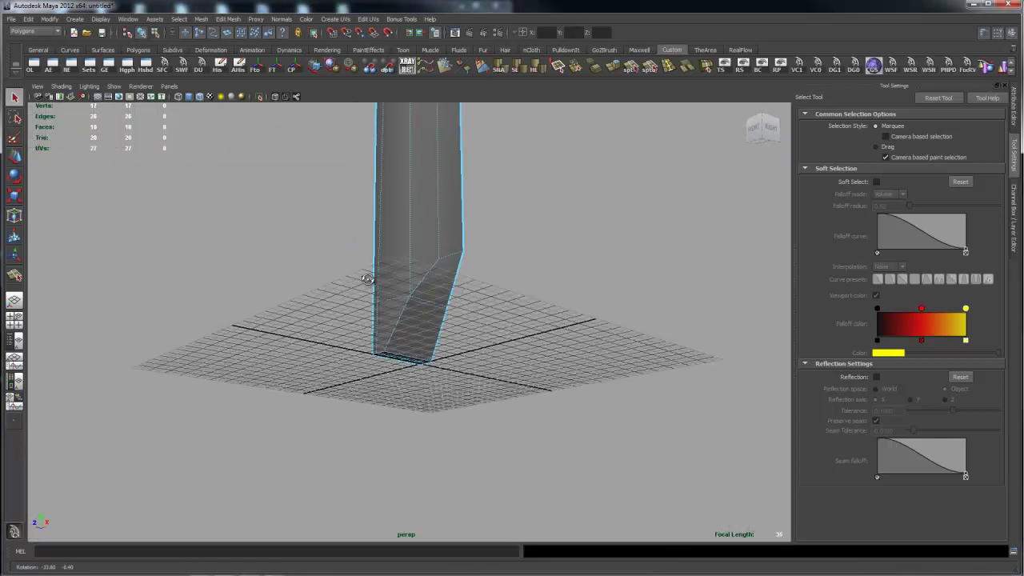
pyautogui.keyDown('alt'); pyautogui.moveTo(392, 301); pyautogui.dragTo(485, 279, button='right'); pyautogui.keyUp('alt')
pyautogui.keyDown('alt'); pyautogui.moveTo(485, 296); pyautogui.dragTo(475, 283); pyautogui.keyUp('alt')
pyautogui.rightClick(474, 288)
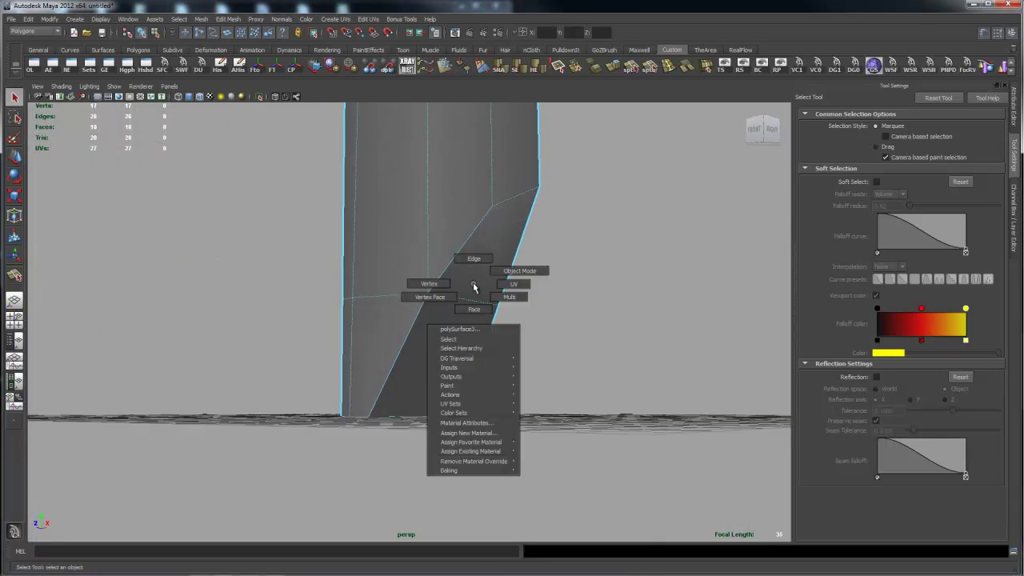
pyautogui.moveTo(473, 285); pyautogui.dragTo(435, 286, button='right')
pyautogui.click(478, 282)
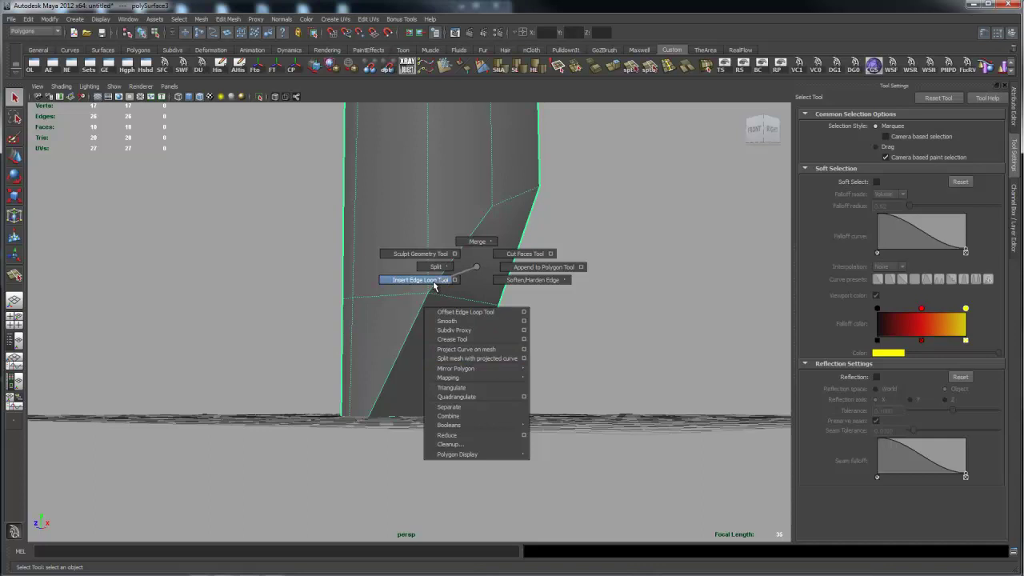
pyautogui.keyDown('shift'); pyautogui.moveTo(435, 287); pyautogui.dragTo(437, 285, button='right'); pyautogui.keyUp('shift')
pyautogui.keyDown('alt'); pyautogui.moveTo(389, 297); pyautogui.dragTo(444, 319); pyautogui.keyUp('alt')
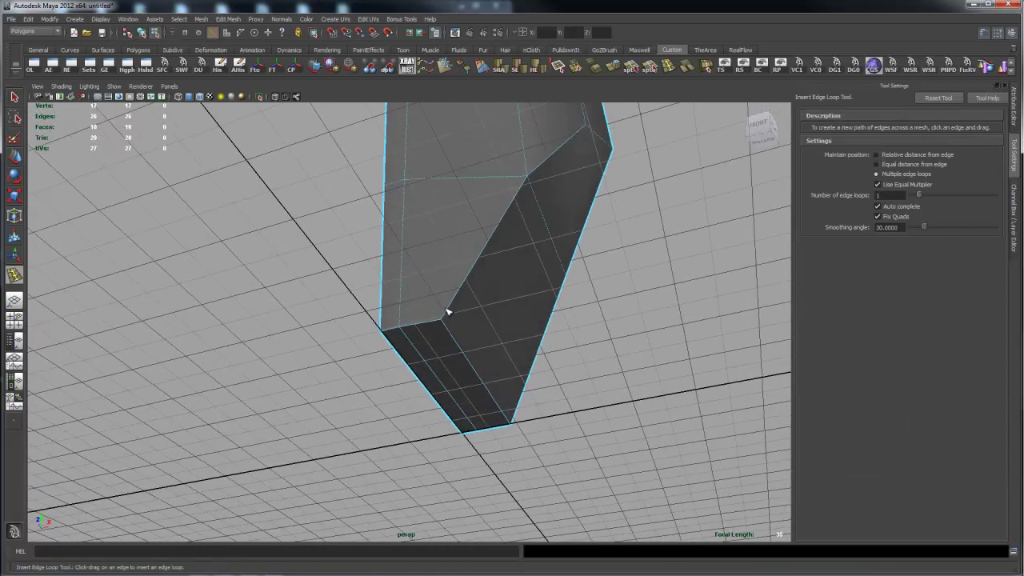
pyautogui.click(451, 309)
pyautogui.press('f')
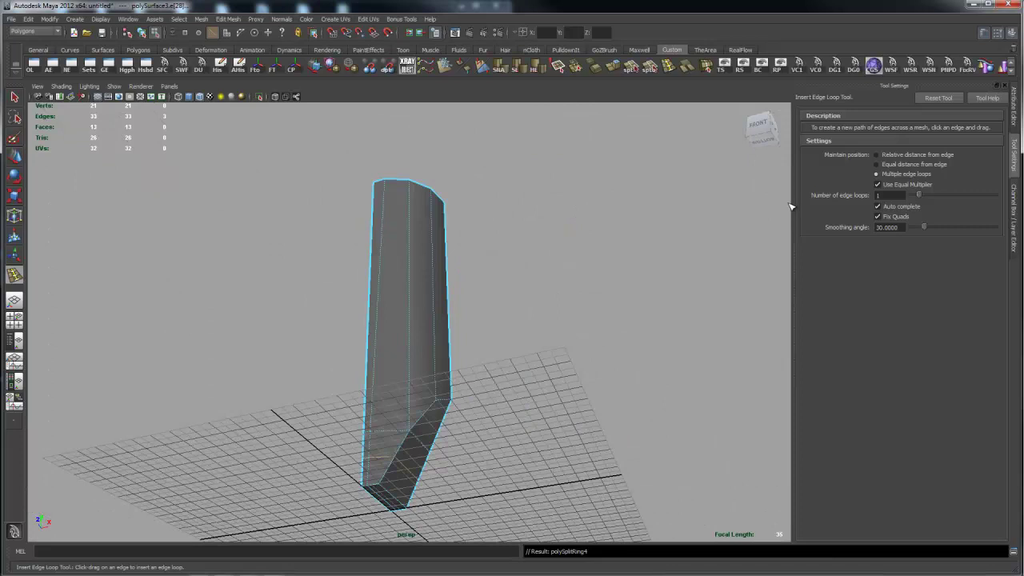
pyautogui.hotkey('ctrl', 'z')
pyautogui.click(896, 164)
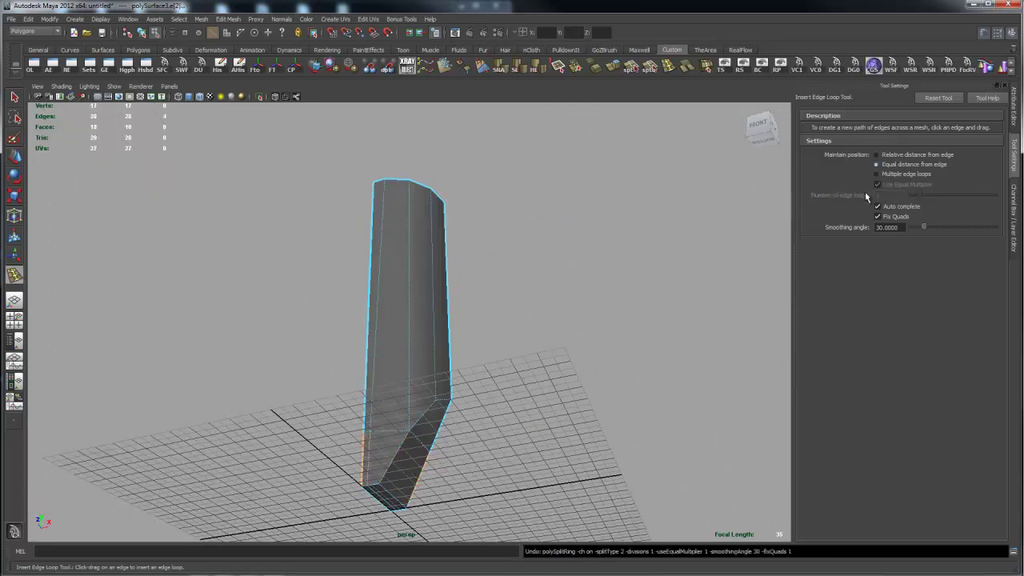
# Step: Insert supporting edge loops just above the bottom edge and close along both sides of the slanted cut's border
pyautogui.keyDown('alt'); pyautogui.moveTo(560, 311); pyautogui.dragTo(546, 210, button='middle'); pyautogui.keyUp('alt')
pyautogui.keyDown('alt'); pyautogui.moveTo(264, 263); pyautogui.dragTo(720, 270, button='right'); pyautogui.keyUp('alt')
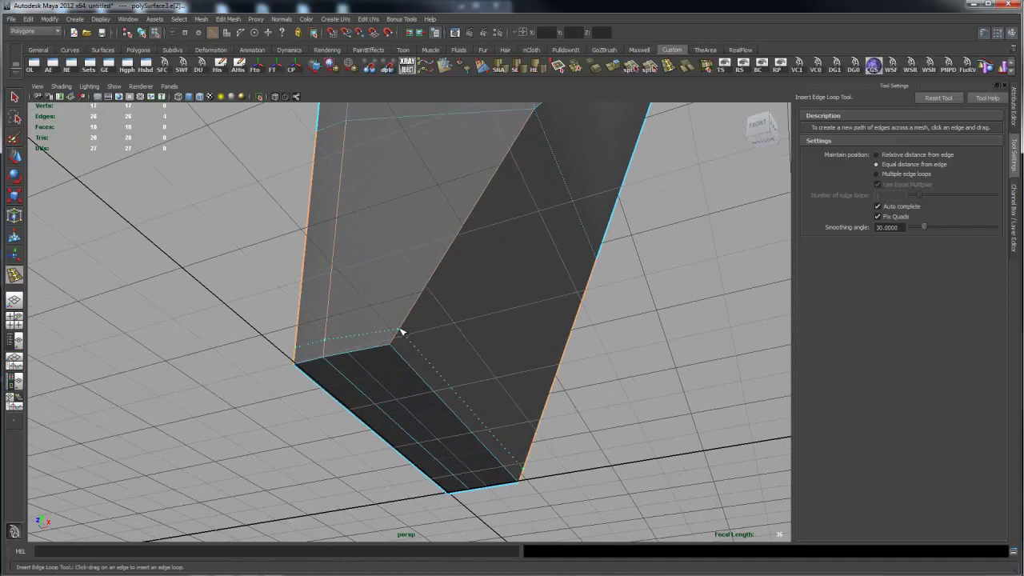
pyautogui.moveTo(400, 330); pyautogui.dragTo(484, 325)
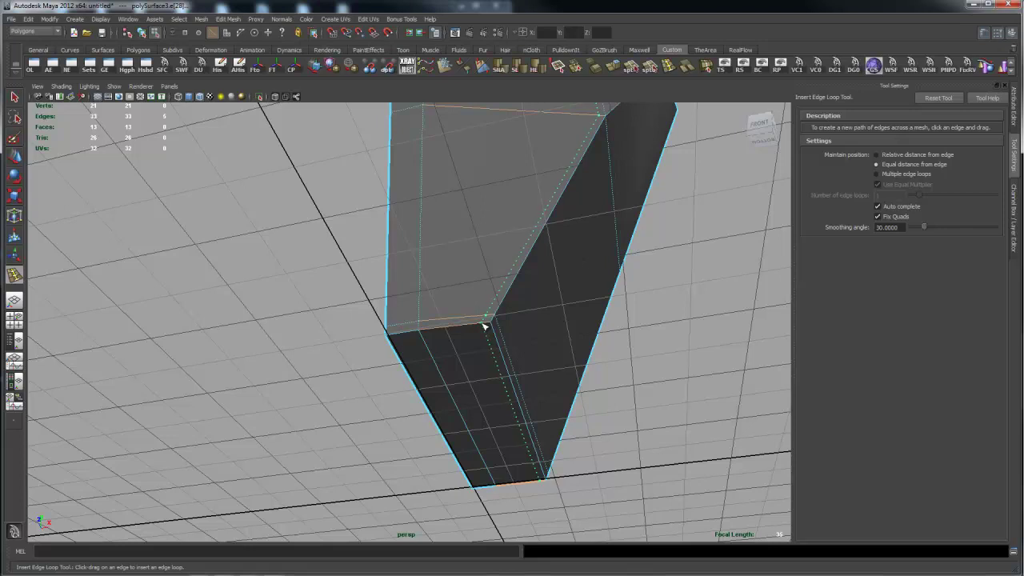
pyautogui.moveTo(484, 326); pyautogui.dragTo(463, 300)
pyautogui.keyDown('alt'); pyautogui.moveTo(463, 301); pyautogui.dragTo(521, 126, button='right'); pyautogui.keyUp('alt')
pyautogui.keyDown('alt'); pyautogui.moveTo(506, 208); pyautogui.dragTo(504, 216); pyautogui.keyUp('alt')
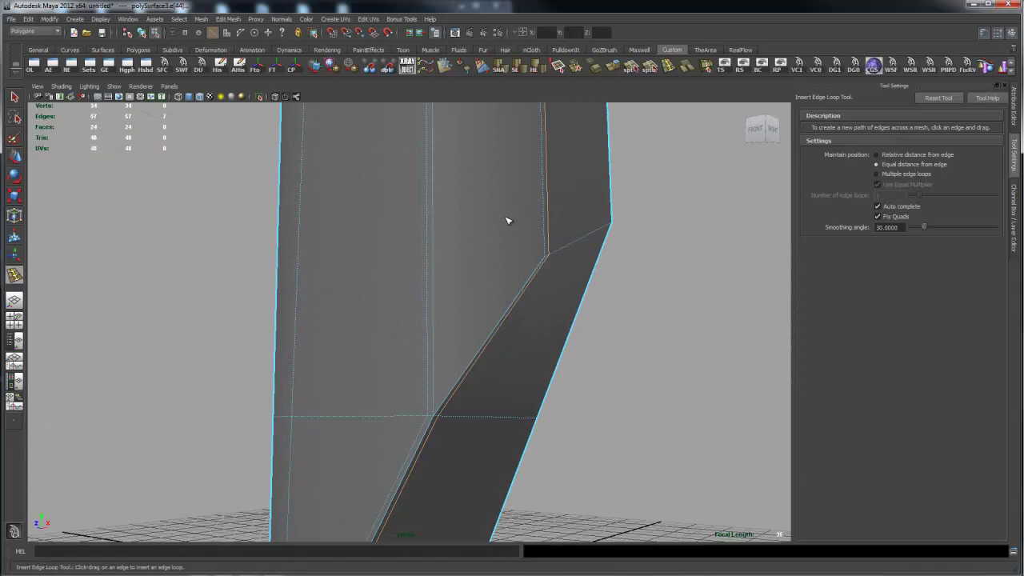
# Step: Delete the two extra vertical support edges running up the cylinder wall above the slanted cut
pyautogui.press('q')
pyautogui.rightClick(505, 210)
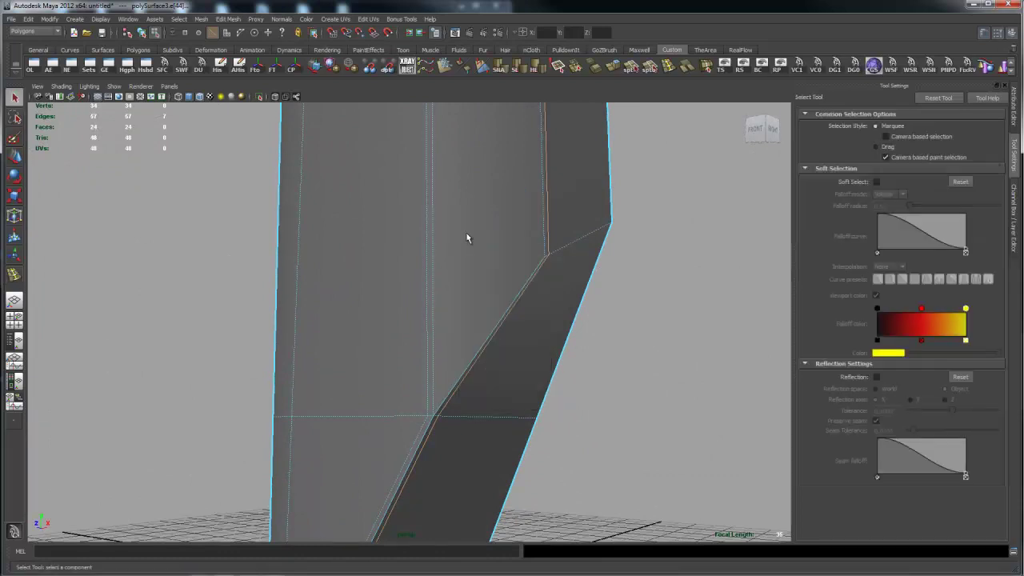
pyautogui.click(432, 292)
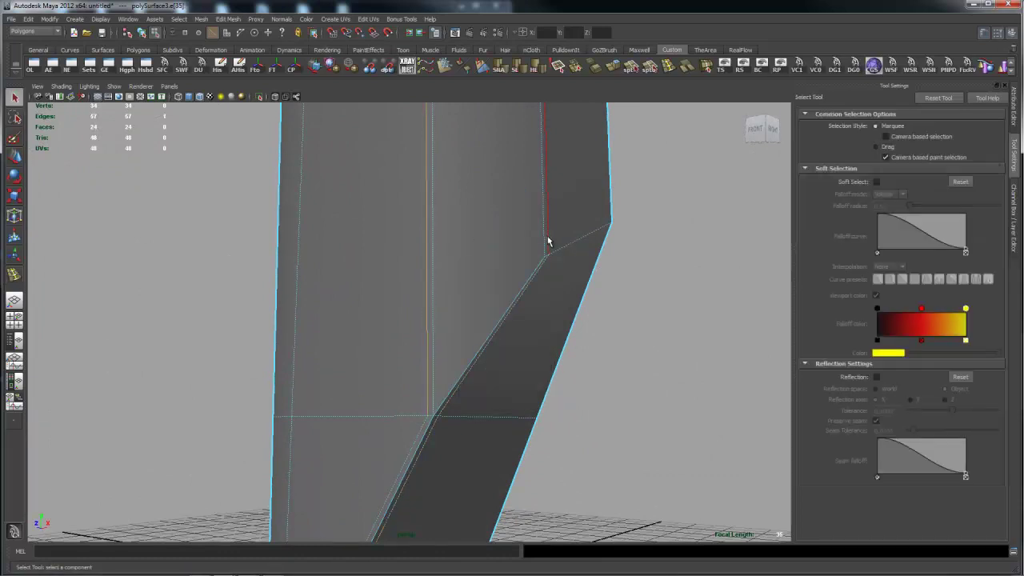
pyautogui.keyDown('shift'); pyautogui.click(546, 238); pyautogui.keyUp('shift')
pyautogui.moveTo(577, 232); pyautogui.dragTo(544, 245, button='right')
# Step: Split the wall faces just above the slanted cut's border, from the lower support loop's end to the outer open edge
pyautogui.keyDown('alt'); pyautogui.moveTo(544, 247); pyautogui.dragTo(489, 270); pyautogui.keyUp('alt')
pyautogui.keyDown('alt'); pyautogui.moveTo(425, 280); pyautogui.dragTo(556, 281, button='right'); pyautogui.keyUp('alt')
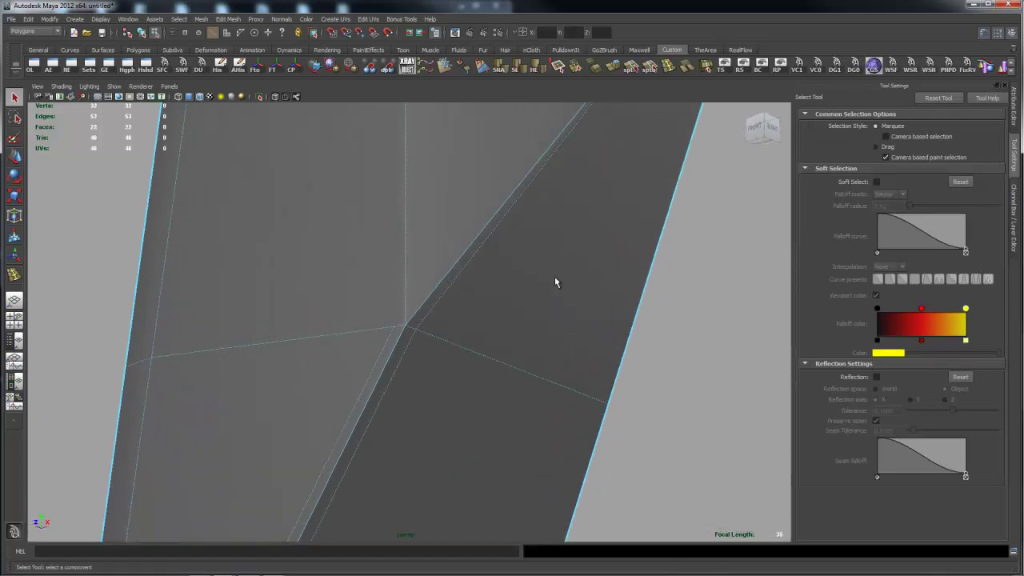
pyautogui.keyDown('alt'); pyautogui.moveTo(509, 207); pyautogui.dragTo(507, 265, button='middle'); pyautogui.keyUp('alt')
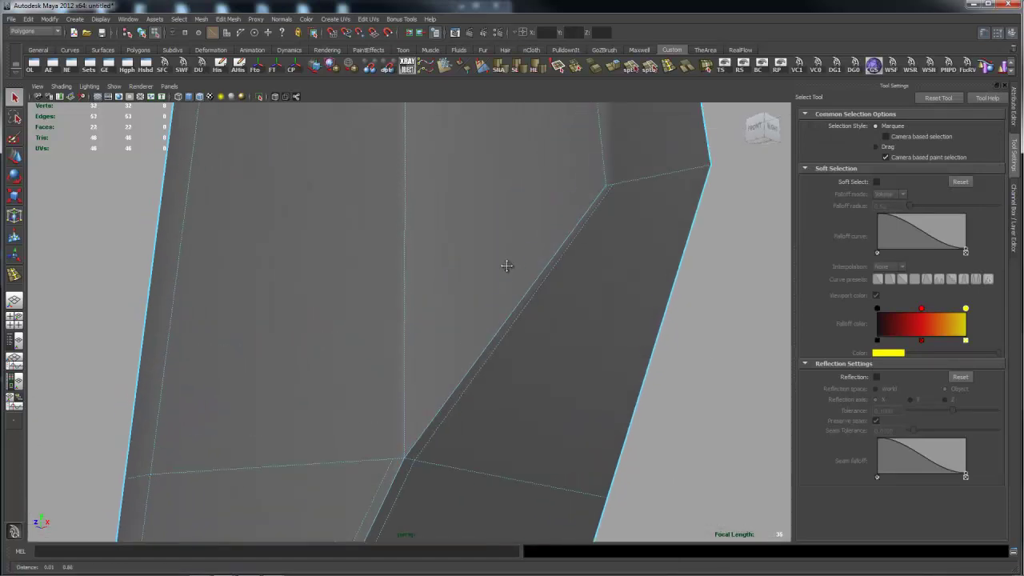
pyautogui.click(632, 69)
pyautogui.moveTo(400, 445); pyautogui.dragTo(404, 439)
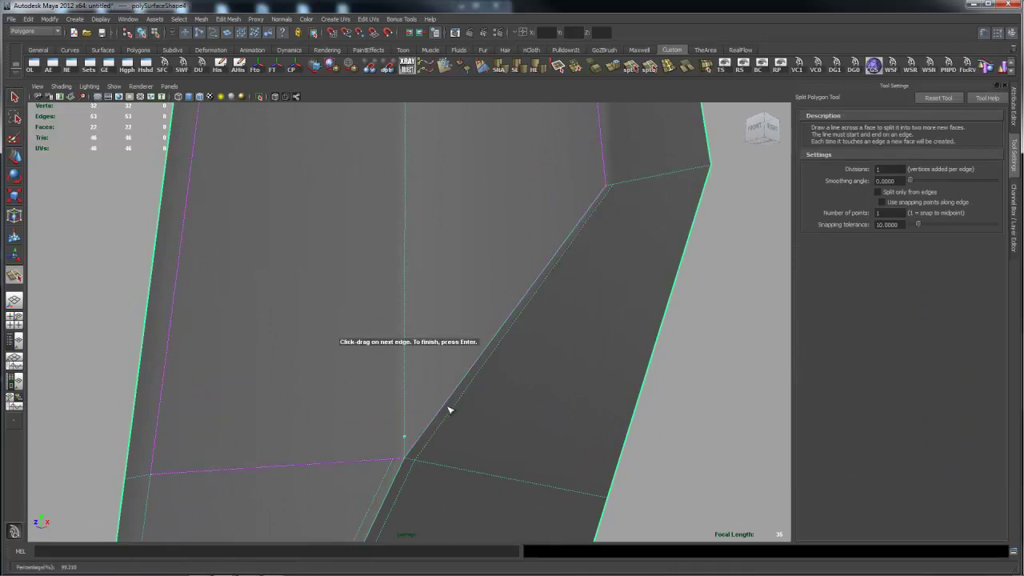
pyautogui.press('Return')
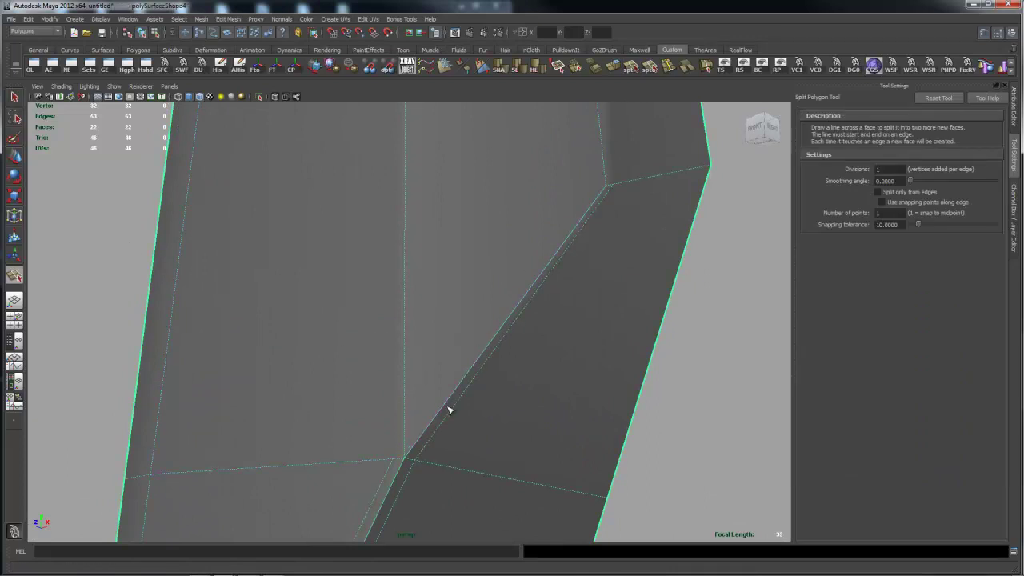
pyautogui.click(382, 462)
pyautogui.click(407, 433)
pyautogui.keyDown('alt'); pyautogui.moveTo(517, 376); pyautogui.dragTo(505, 352); pyautogui.keyUp('alt')
pyautogui.moveTo(514, 305); pyautogui.dragTo(375, 340)
pyautogui.keyDown('alt'); pyautogui.moveTo(418, 280); pyautogui.dragTo(463, 254); pyautogui.keyUp('alt')
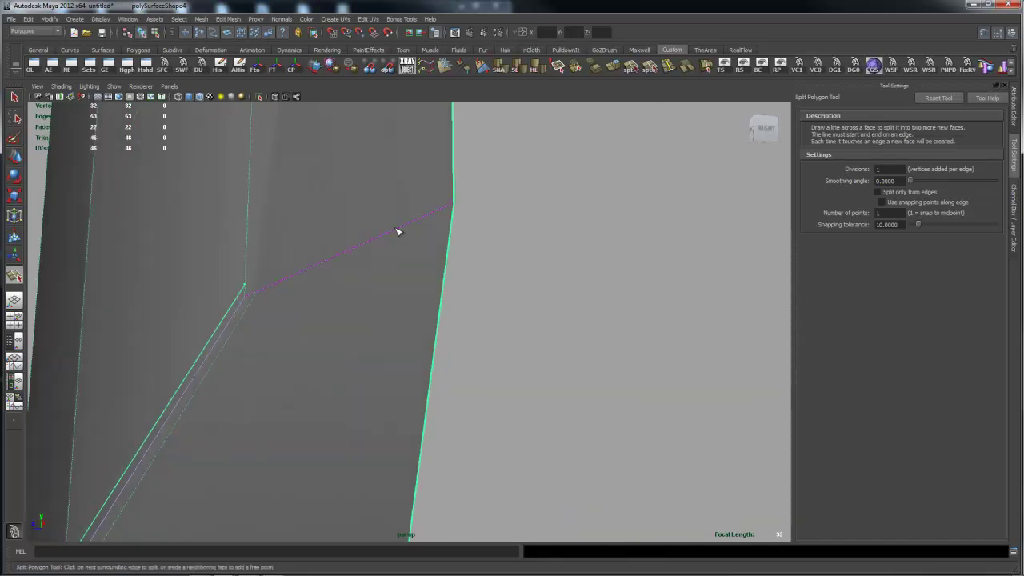
pyautogui.moveTo(455, 192); pyautogui.dragTo(456, 195)
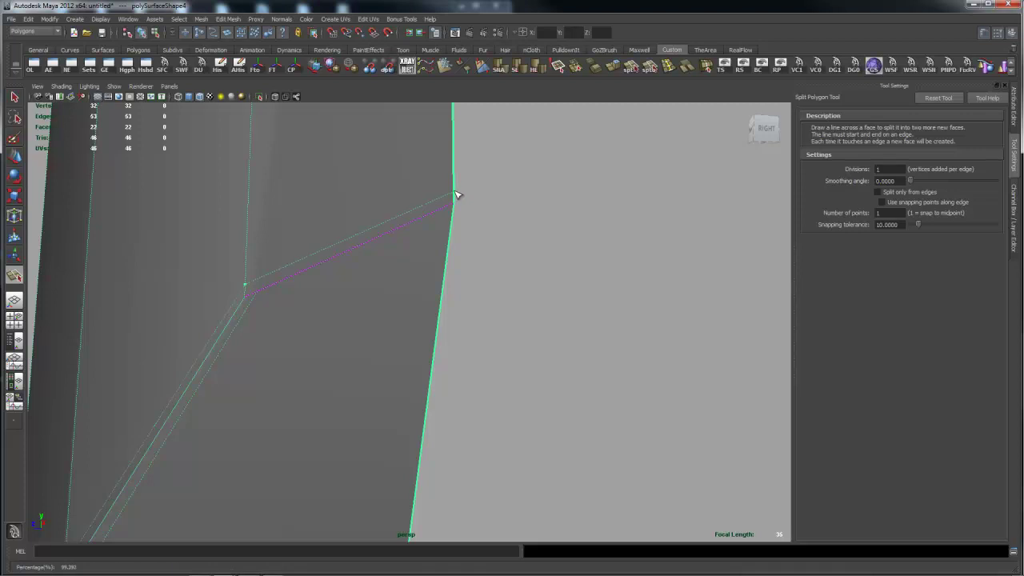
pyautogui.press('Return')
# Step: Split the cut face just below its slanted border out to the open edge, and connect the new split's corner to the border
pyautogui.keyDown('alt'); pyautogui.moveTo(346, 303); pyautogui.dragTo(373, 301); pyautogui.keyUp('alt')
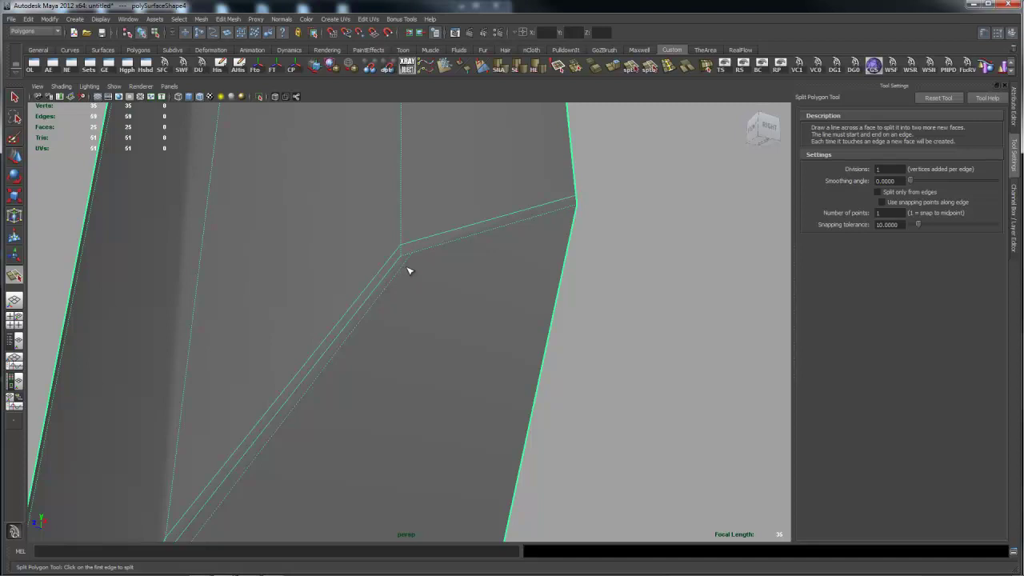
pyautogui.click(405, 269)
pyautogui.click(572, 217)
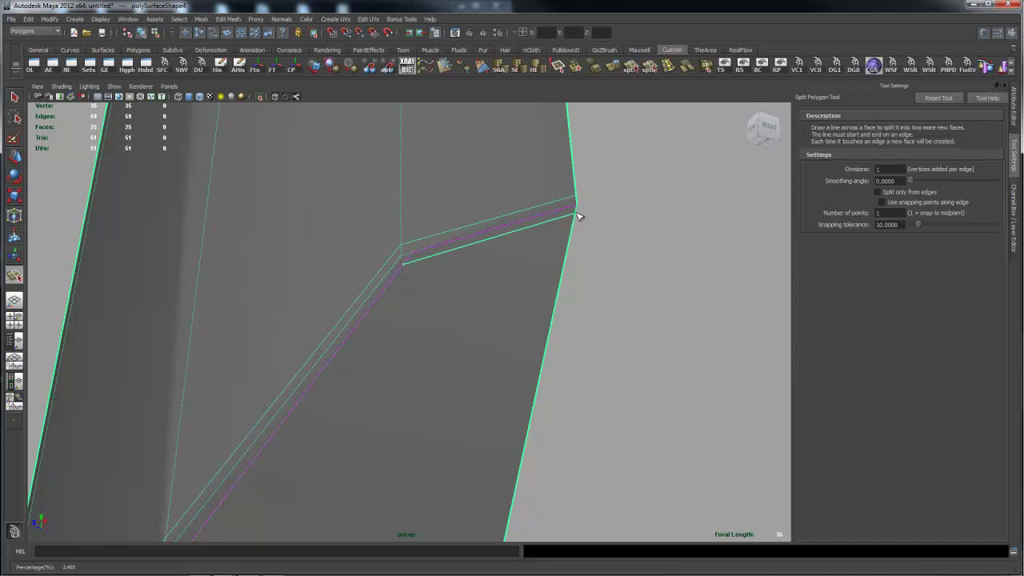
pyautogui.press('Return')
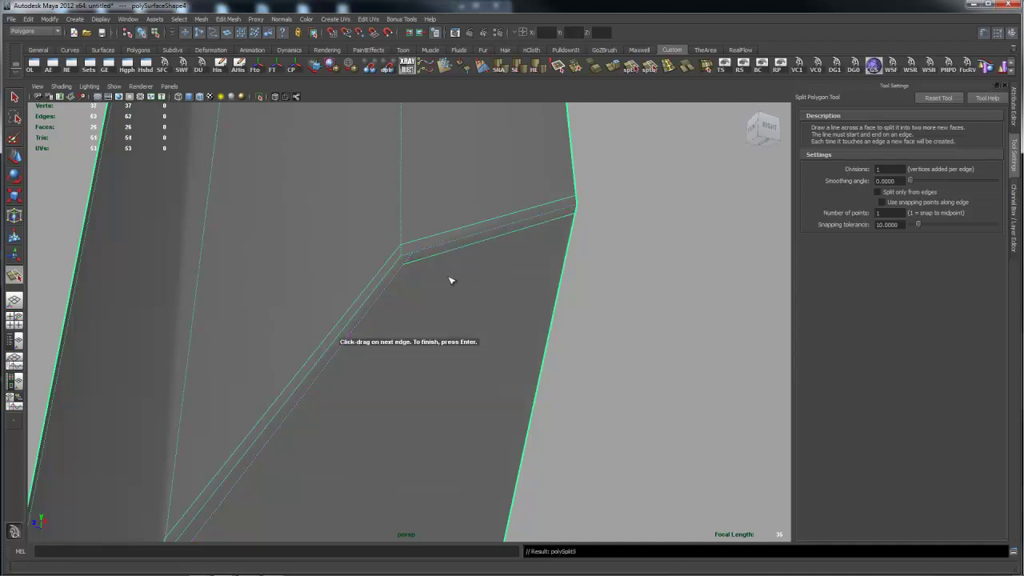
pyautogui.click(398, 269)
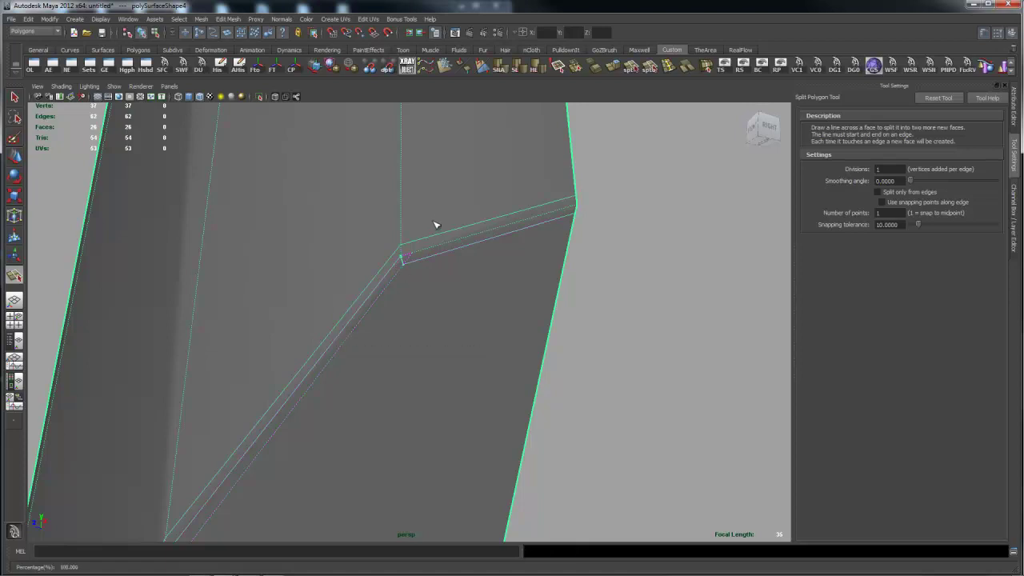
pyautogui.press('Return')
# Step: Delete the leftover short edge beside the cut border's upper corner
pyautogui.press('q')
pyautogui.rightClick(428, 258)
pyautogui.moveTo(428, 236); pyautogui.dragTo(427, 234, button='right')
pyautogui.click(414, 260)
pyautogui.keyDown('shift'); pyautogui.moveTo(485, 249); pyautogui.dragTo(457, 265, button='right'); pyautogui.keyUp('shift')
# Step: Merge the vertical wall edge's end vertex into the adjacent vertex where the horizontal wall edge meets the cut's middle corner
pyautogui.keyDown('alt'); pyautogui.moveTo(501, 277); pyautogui.dragTo(476, 263); pyautogui.keyUp('alt')
pyautogui.keyDown('alt'); pyautogui.moveTo(372, 308); pyautogui.dragTo(428, 299); pyautogui.keyUp('alt')
pyautogui.keyDown('alt'); pyautogui.moveTo(355, 307); pyautogui.dragTo(539, 300, button='right'); pyautogui.keyUp('alt')
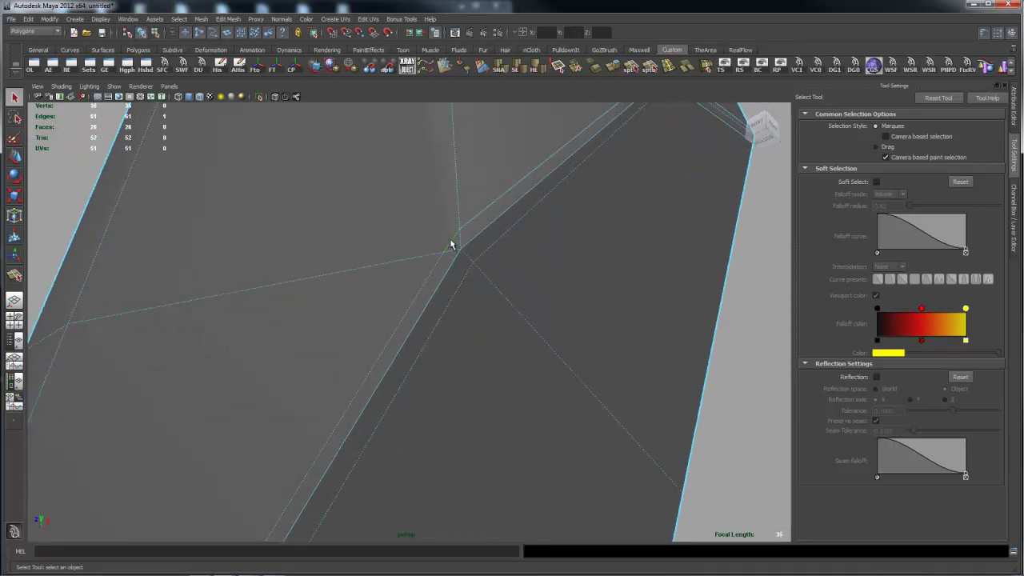
pyautogui.click(491, 240)
pyautogui.moveTo(488, 241); pyautogui.dragTo(517, 247, button='right')
pyautogui.click(461, 231)
pyautogui.moveTo(446, 249); pyautogui.dragTo(446, 250)
# Step: Examine the quarter's topology around the cut, preview it smoothed, and return to the unsmoothed display
pyautogui.keyDown('alt'); pyautogui.moveTo(674, 260); pyautogui.dragTo(512, 263, button='right'); pyautogui.keyUp('alt')
pyautogui.keyDown('alt'); pyautogui.moveTo(516, 265); pyautogui.dragTo(478, 270); pyautogui.keyUp('alt')
pyautogui.keyDown('alt'); pyautogui.moveTo(611, 264); pyautogui.dragTo(437, 264, button='right'); pyautogui.keyUp('alt')
pyautogui.keyDown('alt'); pyautogui.moveTo(438, 264); pyautogui.dragTo(388, 278); pyautogui.keyUp('alt')
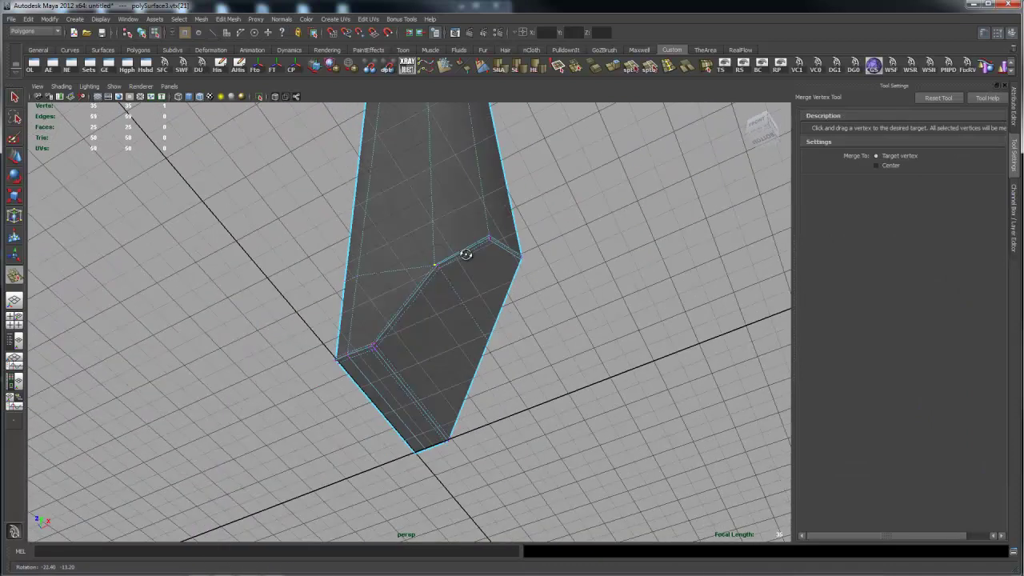
pyautogui.keyDown('alt'); pyautogui.moveTo(387, 279); pyautogui.dragTo(620, 305, button='right'); pyautogui.keyUp('alt')
pyautogui.keyDown('alt'); pyautogui.moveTo(572, 285); pyautogui.dragTo(562, 306); pyautogui.keyUp('alt')
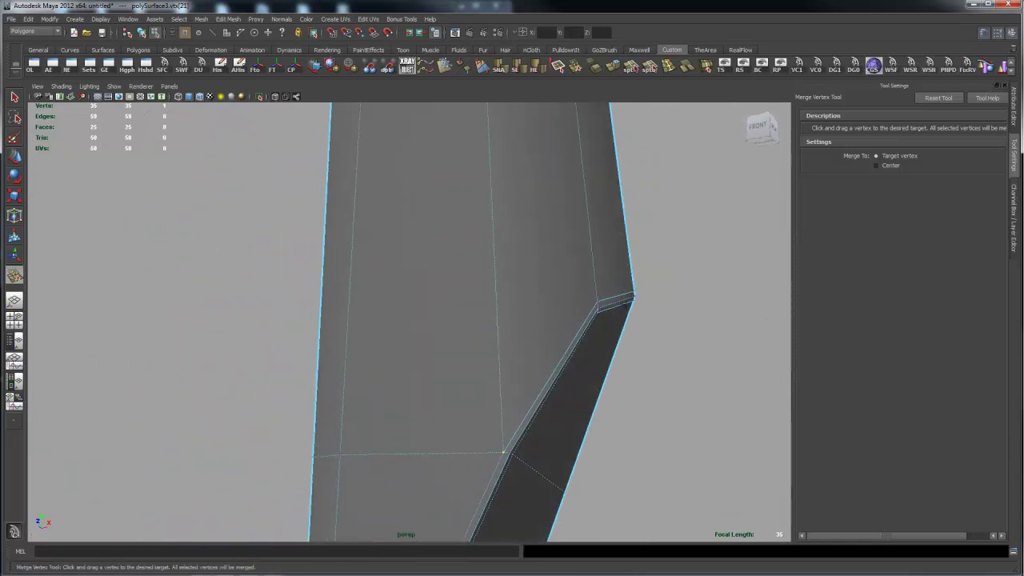
pyautogui.keyDown('alt'); pyautogui.moveTo(648, 299); pyautogui.dragTo(542, 297, button='right'); pyautogui.keyUp('alt')
pyautogui.keyDown('alt'); pyautogui.moveTo(542, 298); pyautogui.dragTo(537, 302); pyautogui.keyUp('alt')
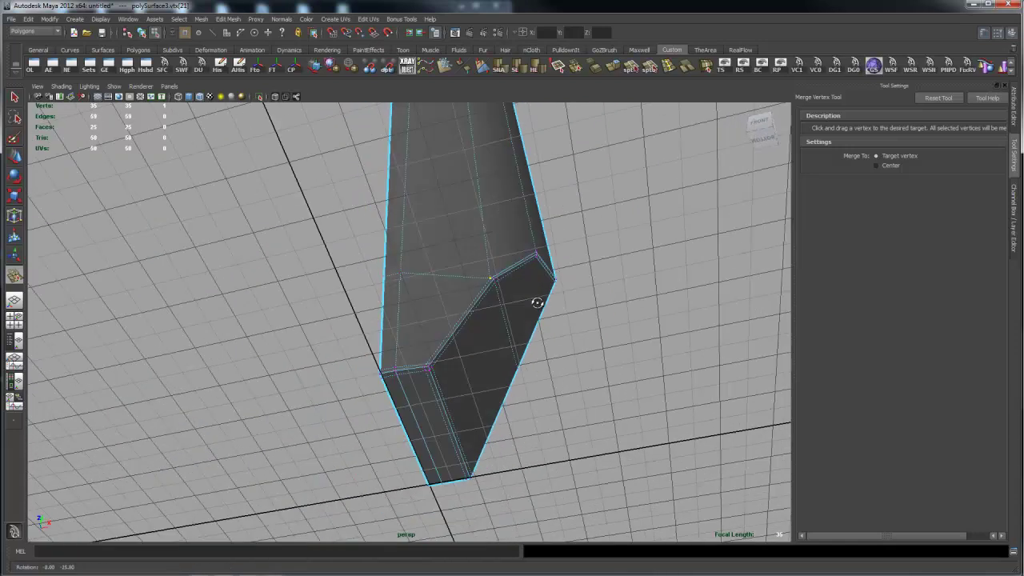
pyautogui.keyDown('alt'); pyautogui.moveTo(540, 304); pyautogui.dragTo(640, 298, button='right'); pyautogui.keyUp('alt')
pyautogui.keyDown('alt'); pyautogui.moveTo(640, 298); pyautogui.dragTo(608, 303); pyautogui.keyUp('alt')
pyautogui.press('3')
pyautogui.moveTo(601, 301); pyautogui.dragTo(617, 279, button='right')
pyautogui.press('q')
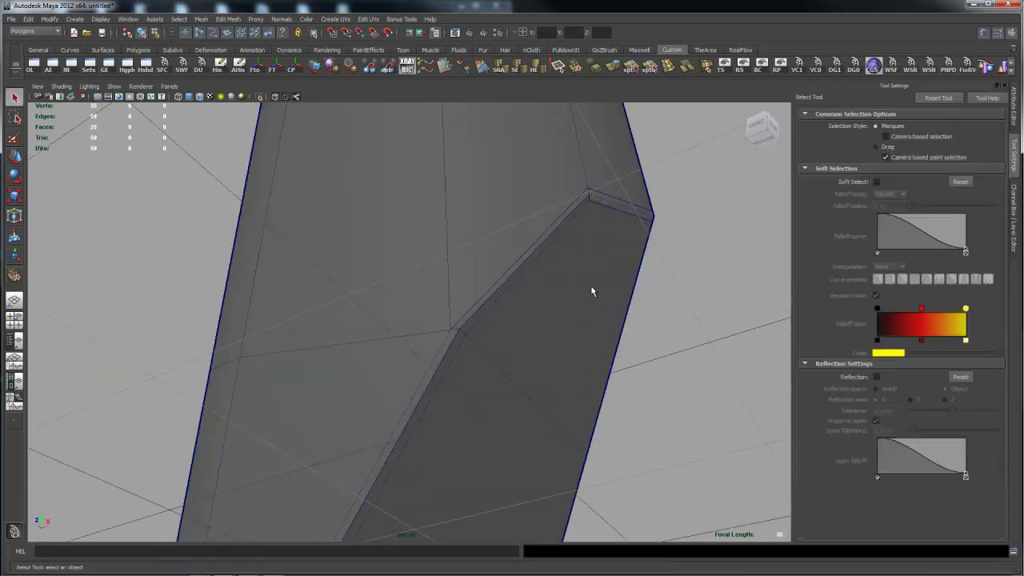
pyautogui.click(592, 289)
pyautogui.press('3')
pyautogui.scroll(-5, 631, 283)
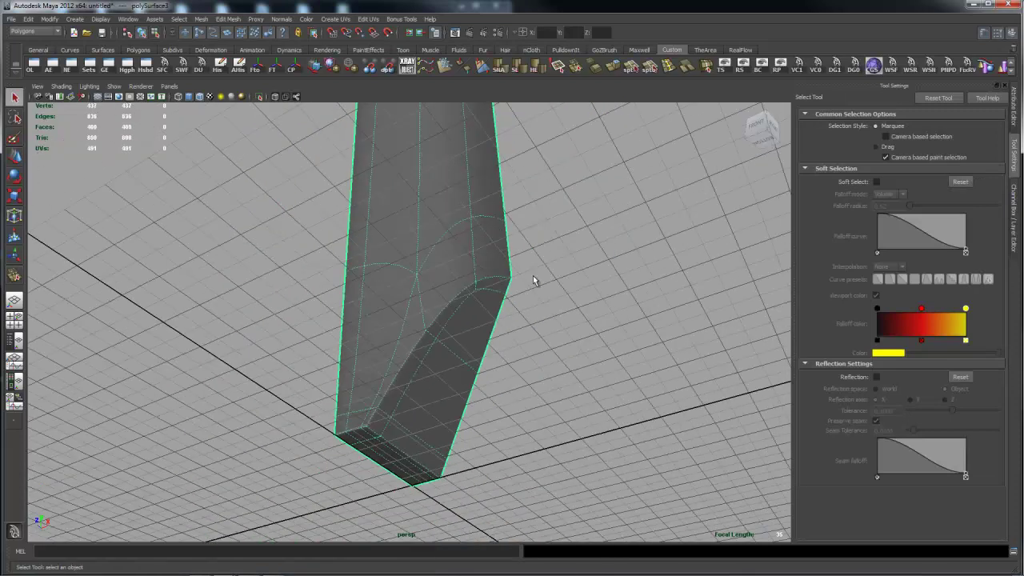
pyautogui.click(616, 276)
pyautogui.moveTo(617, 276)
pyautogui.keyDown('alt'); pyautogui.mouseDown()
pyautogui.moveTo(552, 256)
pyautogui.moveTo(397, 254)
pyautogui.moveTo(407, 229)
pyautogui.moveTo(468, 256)
pyautogui.moveTo(418, 277)
pyautogui.moveTo(361, 269)
pyautogui.mouseUp(); pyautogui.keyUp('alt')
pyautogui.click(200, 97)
pyautogui.click(408, 279)
pyautogui.press('1')
pyautogui.keyDown('alt'); pyautogui.moveTo(361, 270); pyautogui.dragTo(459, 264, button='right'); pyautogui.keyUp('alt')
pyautogui.keyDown('alt'); pyautogui.moveTo(434, 253); pyautogui.dragTo(468, 256); pyautogui.keyUp('alt')
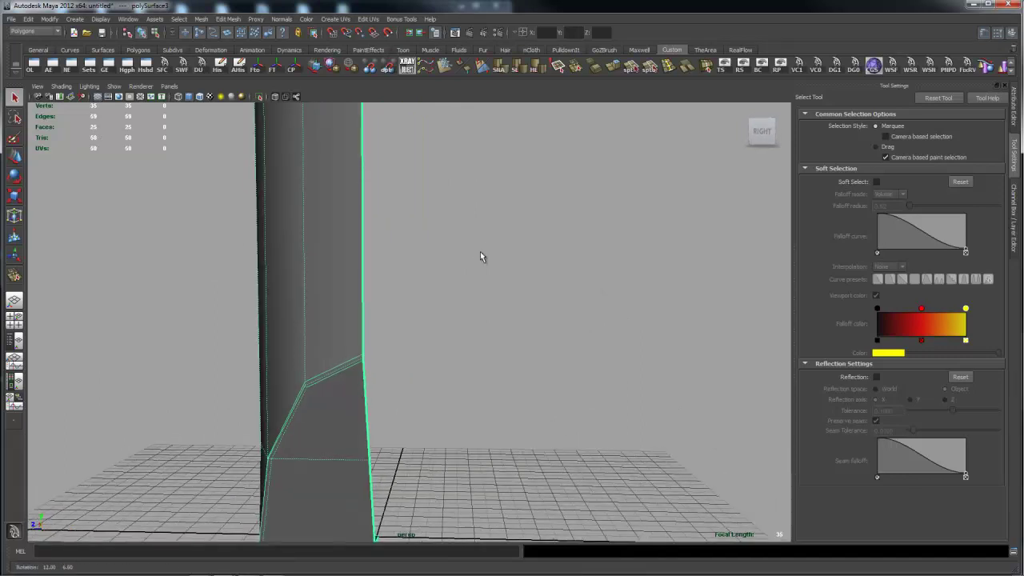
# Step: Mirror the quarter geometry across -Z with merged border vertices and set the mirror's merge threshold to 0.001
pyautogui.keyDown('alt'); pyautogui.moveTo(340, 269); pyautogui.dragTo(477, 291); pyautogui.keyUp('alt')
pyautogui.keyDown('alt'); pyautogui.moveTo(477, 292); pyautogui.dragTo(473, 217, button='middle'); pyautogui.keyUp('alt')
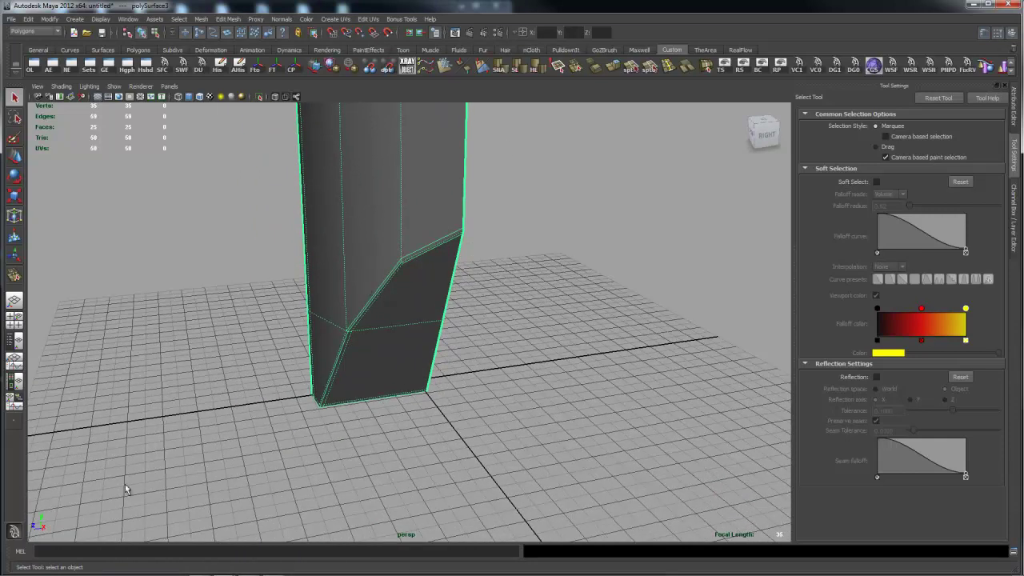
pyautogui.keyDown('shift'); pyautogui.moveTo(398, 238); pyautogui.dragTo(484, 366, button='right'); pyautogui.keyUp('shift')
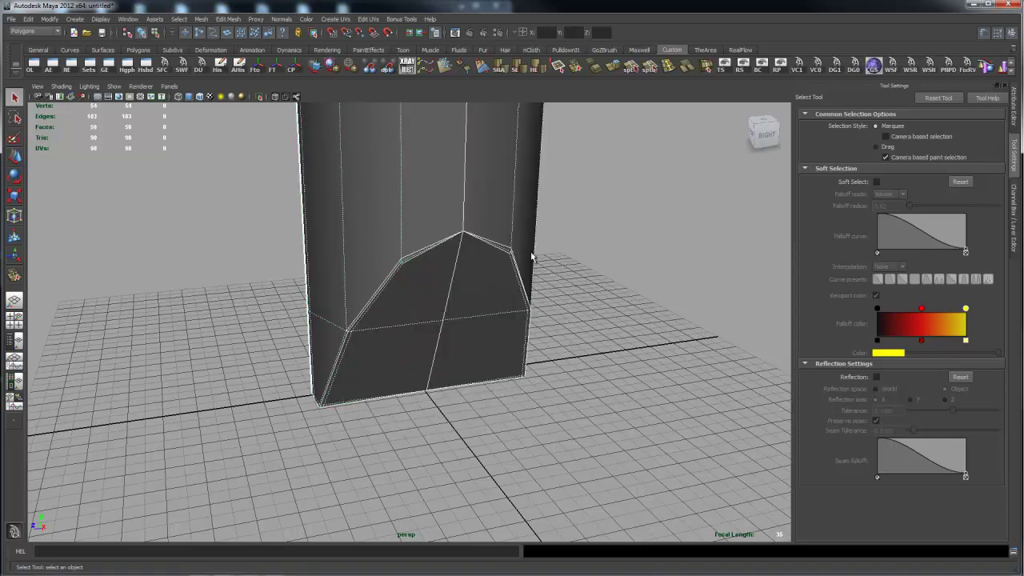
pyautogui.click(1015, 240)
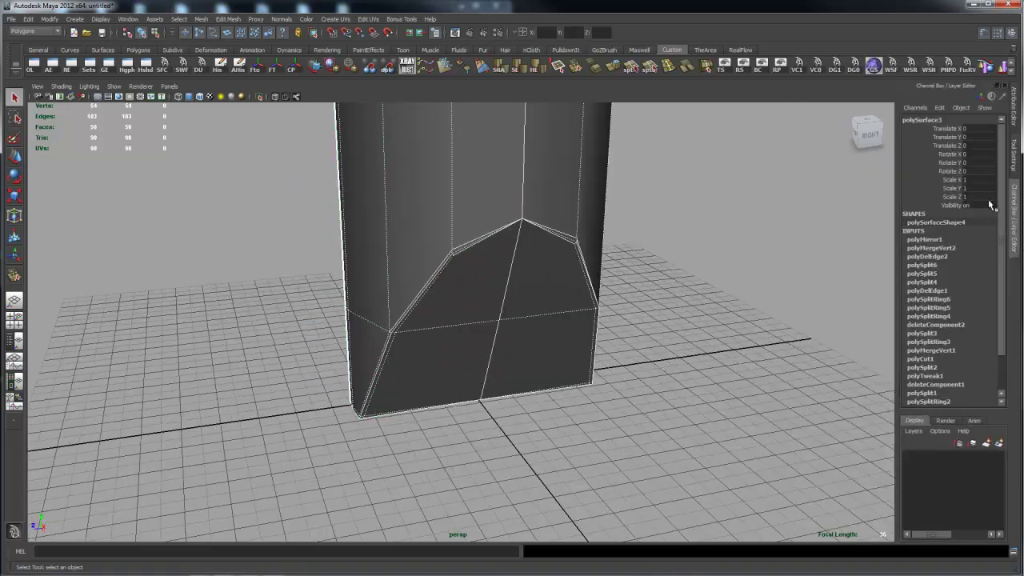
pyautogui.click(956, 239)
pyautogui.click(988, 240)
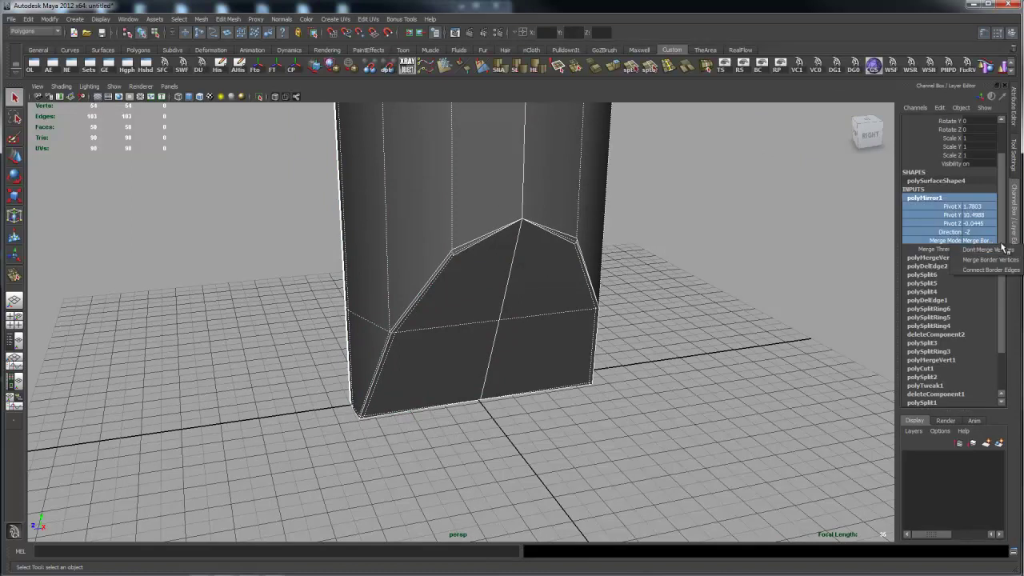
pyautogui.click(887, 195)
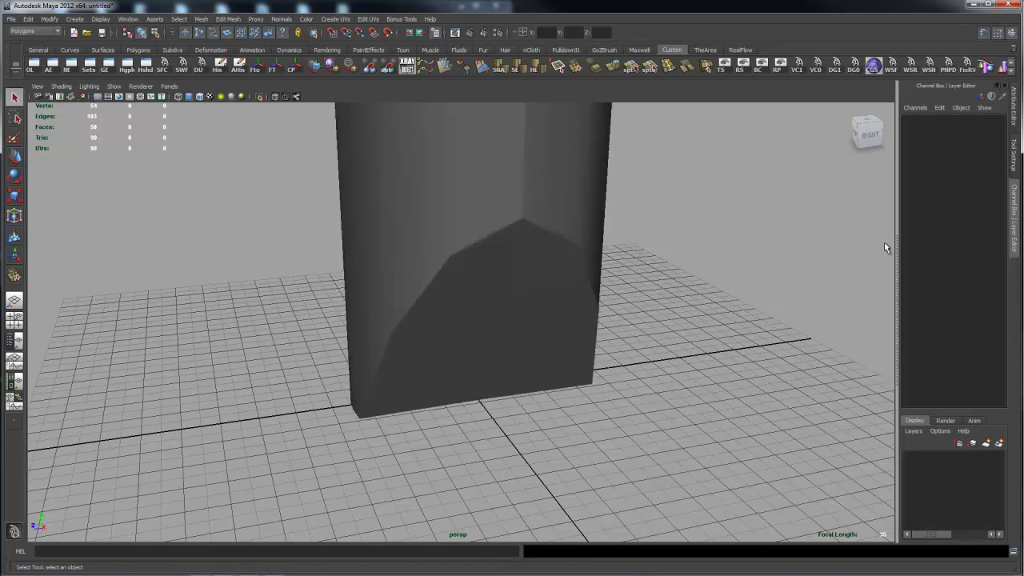
pyautogui.hotkey('ctrl', 'z')
pyautogui.click(928, 240)
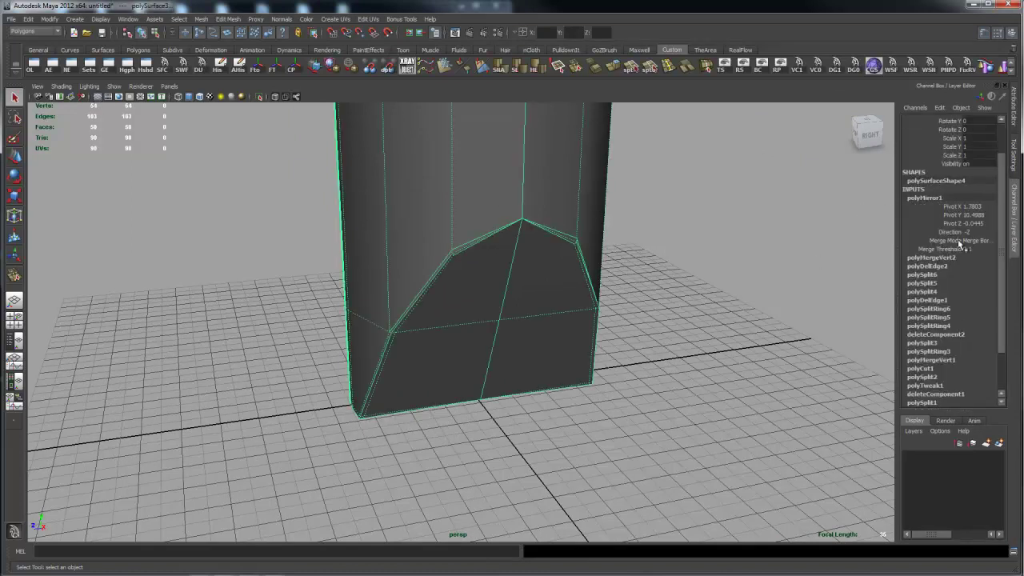
pyautogui.click(969, 249)
pyautogui.write('.001')
pyautogui.press('Return')
# Step: Mirror the resulting half across -X to complete the cylinder, and adjust this mirror's merge threshold
pyautogui.keyDown('alt'); pyautogui.moveTo(621, 349); pyautogui.dragTo(498, 306); pyautogui.keyUp('alt')
pyautogui.moveTo(550, 236); pyautogui.dragTo(579, 222, button='right')
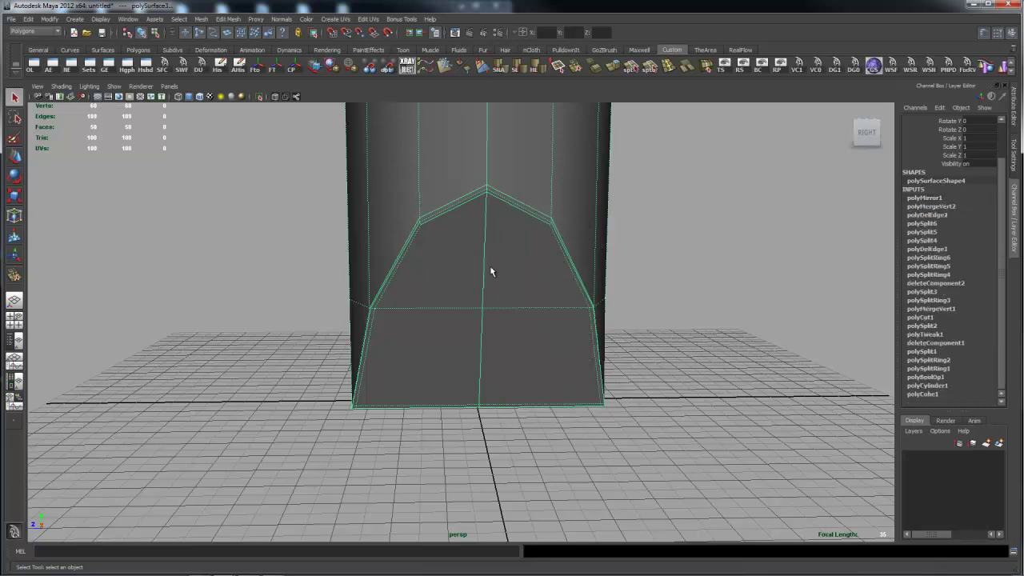
pyautogui.keyDown('alt'); pyautogui.moveTo(485, 265); pyautogui.dragTo(562, 266); pyautogui.keyUp('alt')
pyautogui.keyDown('shift'); pyautogui.moveTo(563, 266); pyautogui.dragTo(653, 371, button='right'); pyautogui.keyUp('shift')
pyautogui.keyDown('alt'); pyautogui.moveTo(651, 377); pyautogui.dragTo(592, 318); pyautogui.keyUp('alt')
pyautogui.click(926, 197)
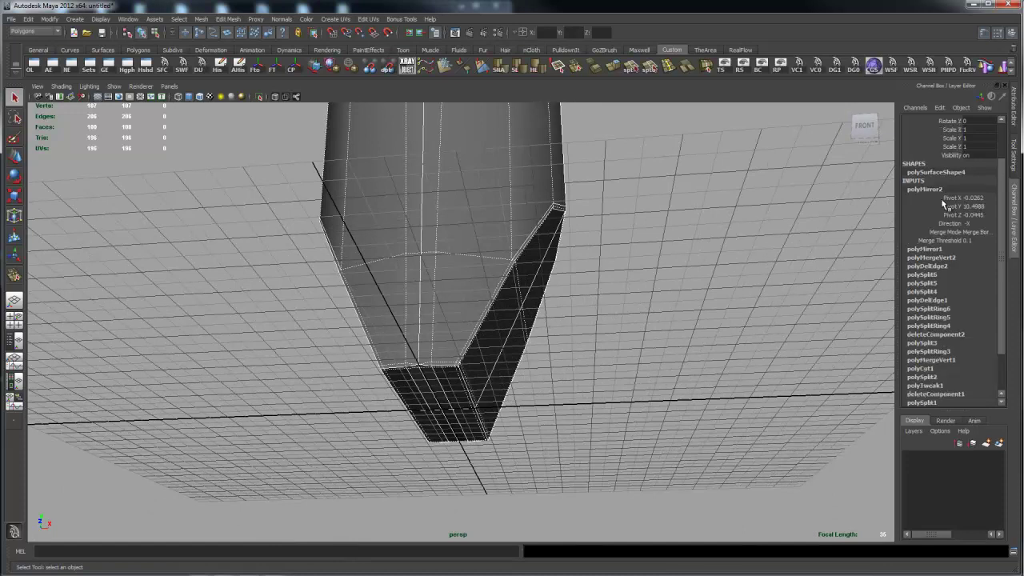
pyautogui.click(990, 241)
# Step: Delete the edge loop running along the mirror seam down the curved wall and across the bottom face
pyautogui.keyDown('alt'); pyautogui.moveTo(533, 310); pyautogui.dragTo(482, 300); pyautogui.keyUp('alt')
pyautogui.keyDown('alt'); pyautogui.moveTo(482, 300); pyautogui.dragTo(638, 320, button='right'); pyautogui.keyUp('alt')
pyautogui.keyDown('alt'); pyautogui.moveTo(638, 320); pyautogui.dragTo(601, 280); pyautogui.keyUp('alt')
pyautogui.moveTo(602, 280); pyautogui.dragTo(595, 244, button='right')
pyautogui.click(507, 291)
pyautogui.keyDown('shift'); pyautogui.rightClick(559, 276); pyautogui.keyUp('shift')
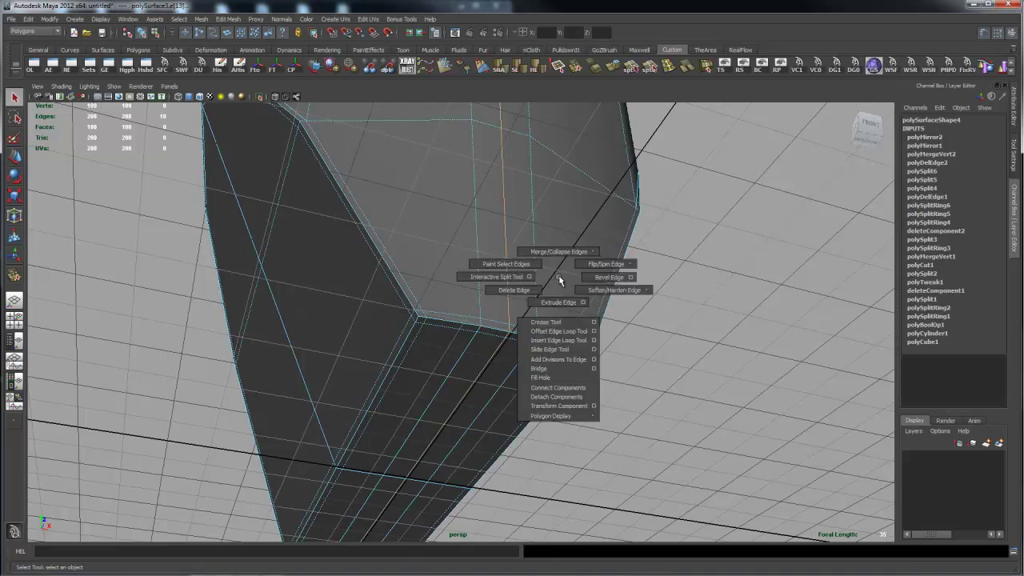
pyautogui.keyDown('shift'); pyautogui.moveTo(558, 280); pyautogui.dragTo(539, 286, button='right'); pyautogui.keyUp('shift')
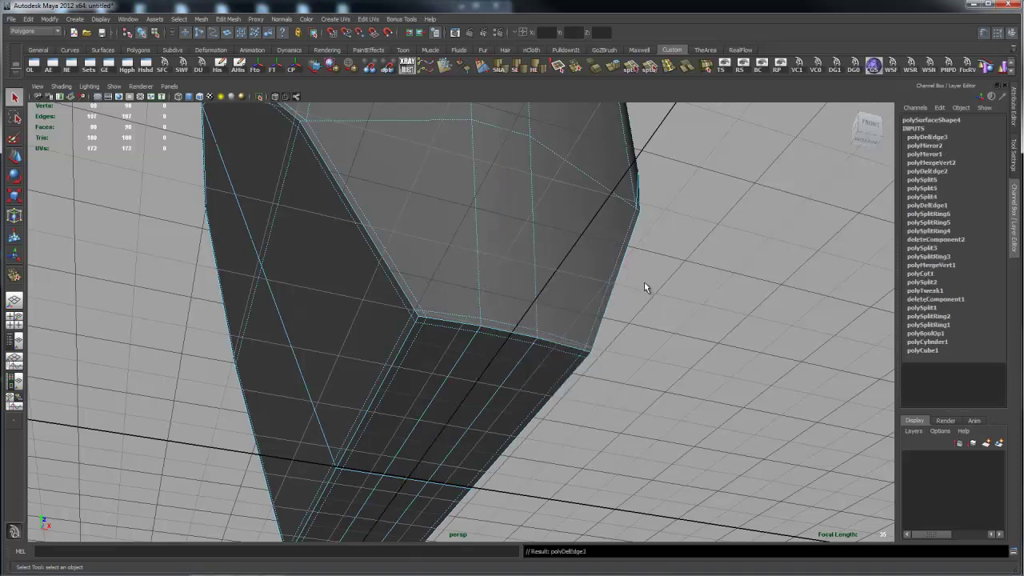
# Step: Preview the full cylinder smoothed, inspect its slanted cuts from several sides, and return to the unsmoothed display
pyautogui.keyDown('alt'); pyautogui.moveTo(677, 279); pyautogui.dragTo(514, 286); pyautogui.keyUp('alt')
pyautogui.press('3')
pyautogui.rightClick(539, 285)
pyautogui.moveTo(538, 284); pyautogui.dragTo(574, 276, button='right')
pyautogui.keyDown('alt'); pyautogui.moveTo(756, 301); pyautogui.dragTo(551, 301, button='right'); pyautogui.keyUp('alt')
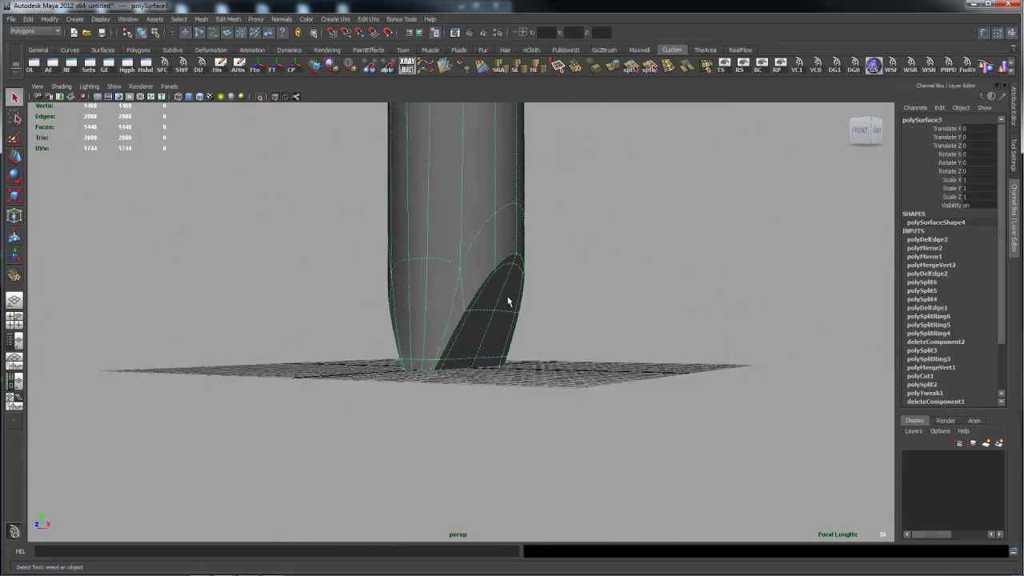
pyautogui.keyDown('alt'); pyautogui.moveTo(552, 301); pyautogui.dragTo(584, 322); pyautogui.keyUp('alt')
pyautogui.click(644, 297)
pyautogui.keyDown('alt'); pyautogui.moveTo(646, 300); pyautogui.dragTo(454, 305, button='right'); pyautogui.keyUp('alt')
pyautogui.keyDown('alt'); pyautogui.moveTo(455, 305); pyautogui.dragTo(581, 320); pyautogui.keyUp('alt')
pyautogui.click(486, 311)
pyautogui.press('1')
# Step: Create a Lattice deformer on the vertices of the tapered lower end, selected in the front view, and set its T Divisions to 2
pyautogui.moveTo(492, 280)
pyautogui.keyDown('alt'); pyautogui.mouseDown()
pyautogui.moveTo(519, 270)
pyautogui.moveTo(543, 321)
pyautogui.moveTo(498, 313)
pyautogui.moveTo(503, 305)
pyautogui.moveTo(464, 285)
pyautogui.moveTo(512, 275)
pyautogui.moveTo(501, 277)
pyautogui.moveTo(578, 281)
pyautogui.moveTo(484, 286)
pyautogui.mouseUp(); pyautogui.keyUp('alt')
pyautogui.keyDown('alt'); pyautogui.moveTo(460, 340); pyautogui.dragTo(496, 318); pyautogui.keyUp('alt')
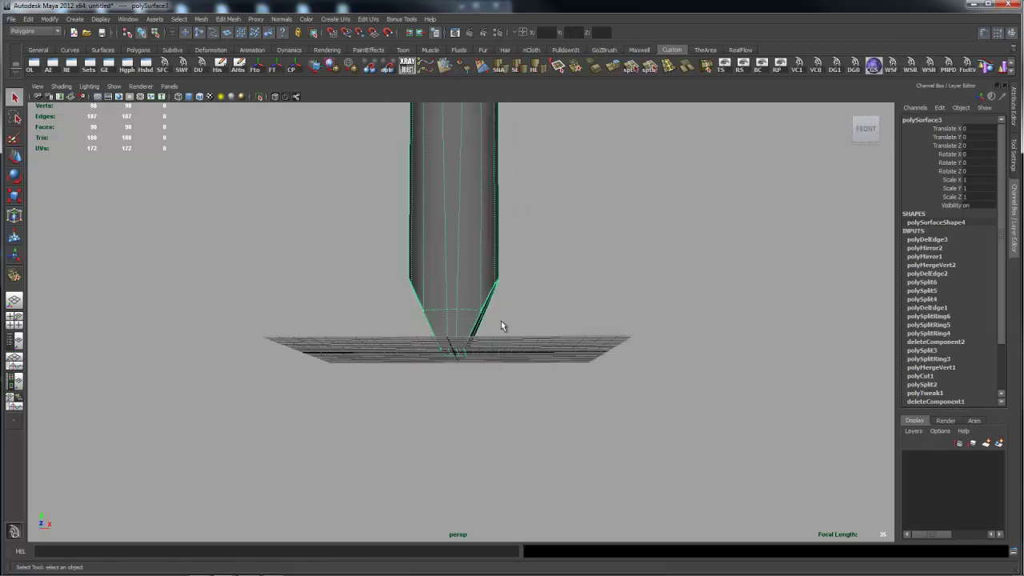
pyautogui.keyDown('alt'); pyautogui.moveTo(512, 264); pyautogui.dragTo(480, 302); pyautogui.keyUp('alt')
pyautogui.press('space')
pyautogui.keyDown('alt'); pyautogui.moveTo(547, 300); pyautogui.dragTo(395, 294, button='right'); pyautogui.keyUp('alt')
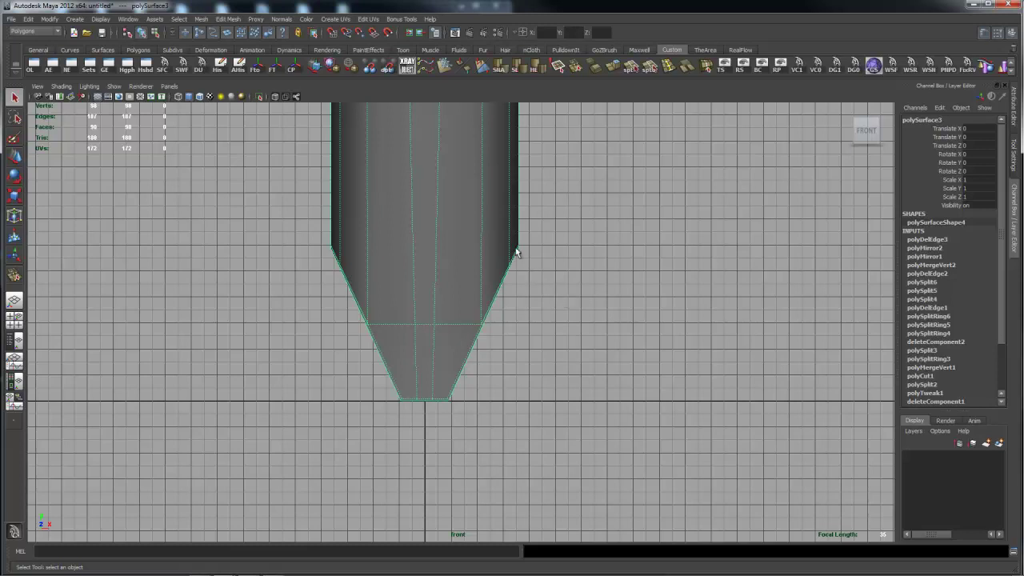
pyautogui.moveTo(507, 248); pyautogui.dragTo(407, 239, button='right')
pyautogui.moveTo(277, 213); pyautogui.dragTo(611, 433)
pyautogui.press('space')
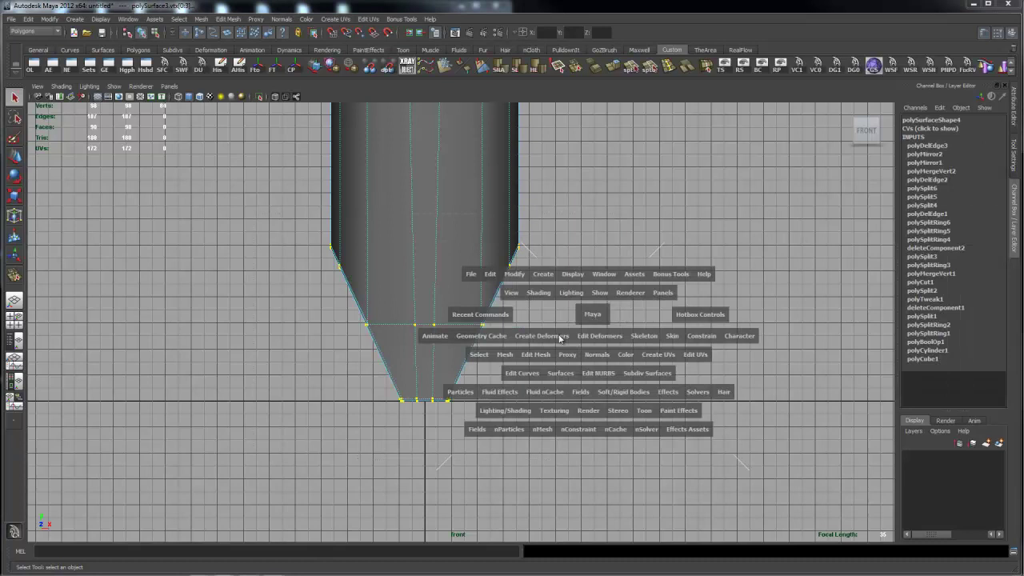
pyautogui.click(551, 342)
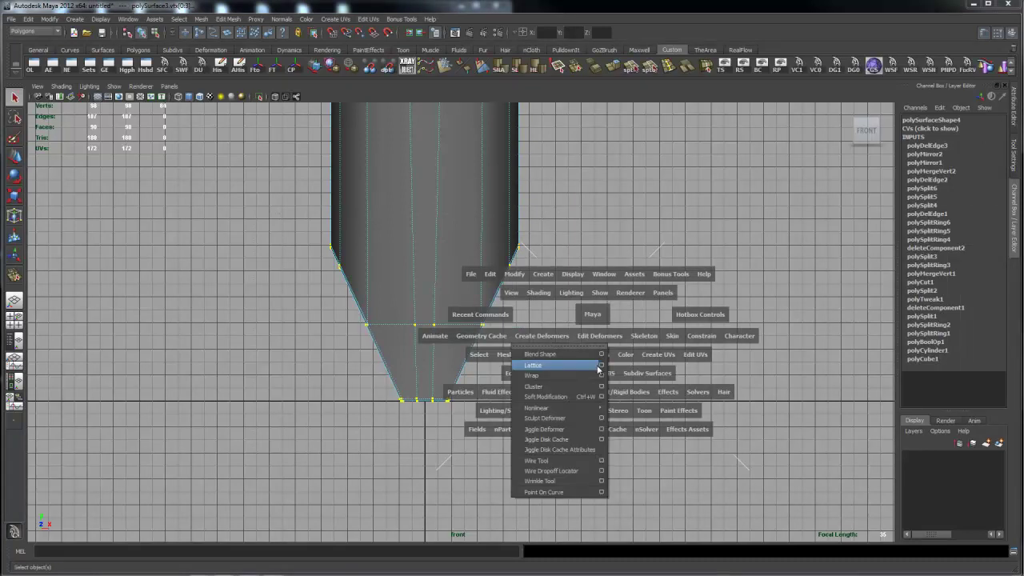
pyautogui.click(576, 367)
pyautogui.click(957, 239)
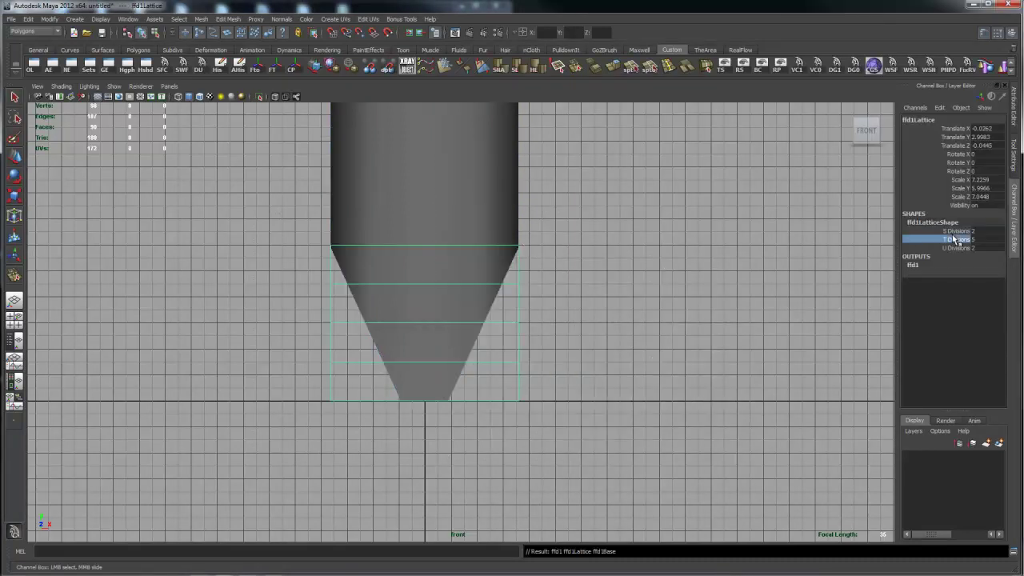
pyautogui.moveTo(808, 285); pyautogui.dragTo(661, 284, button='middle')
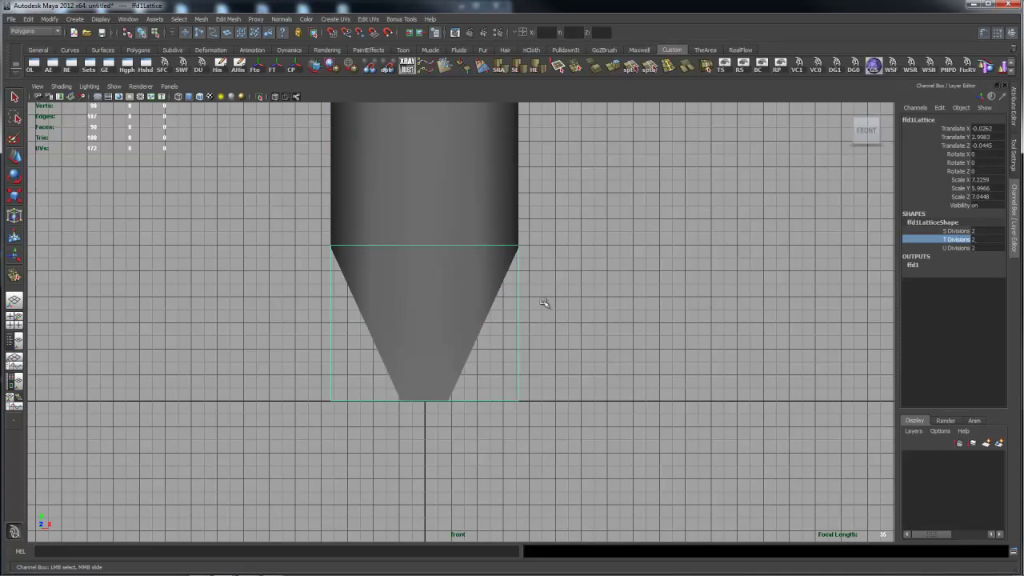
# Step: Try scaling only the bottom row of mesh vertices narrower along X, and undo the scaling
pyautogui.moveTo(453, 329); pyautogui.dragTo(338, 343, button='right')
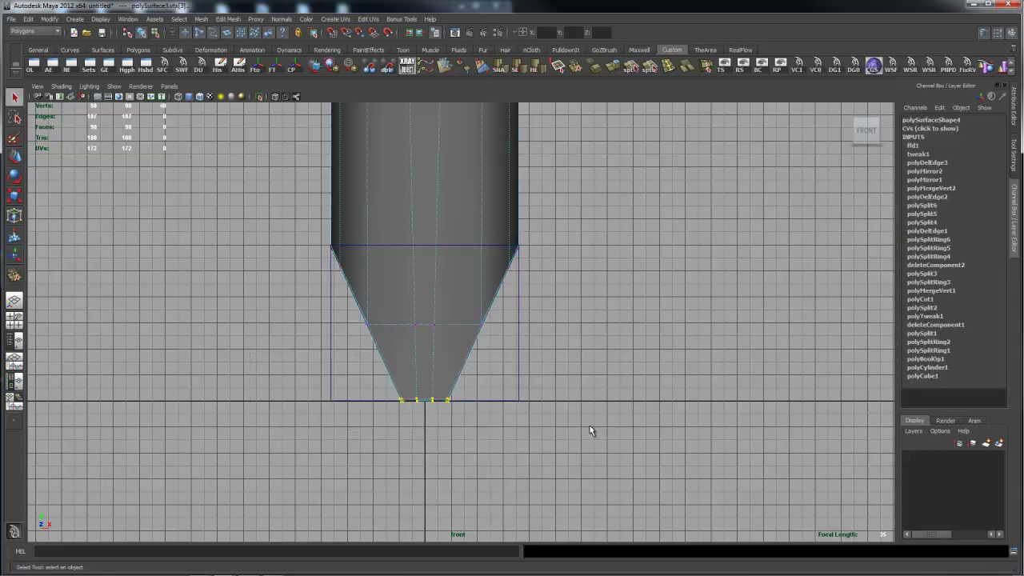
pyautogui.press('r')
pyautogui.moveTo(521, 399); pyautogui.dragTo(476, 400)
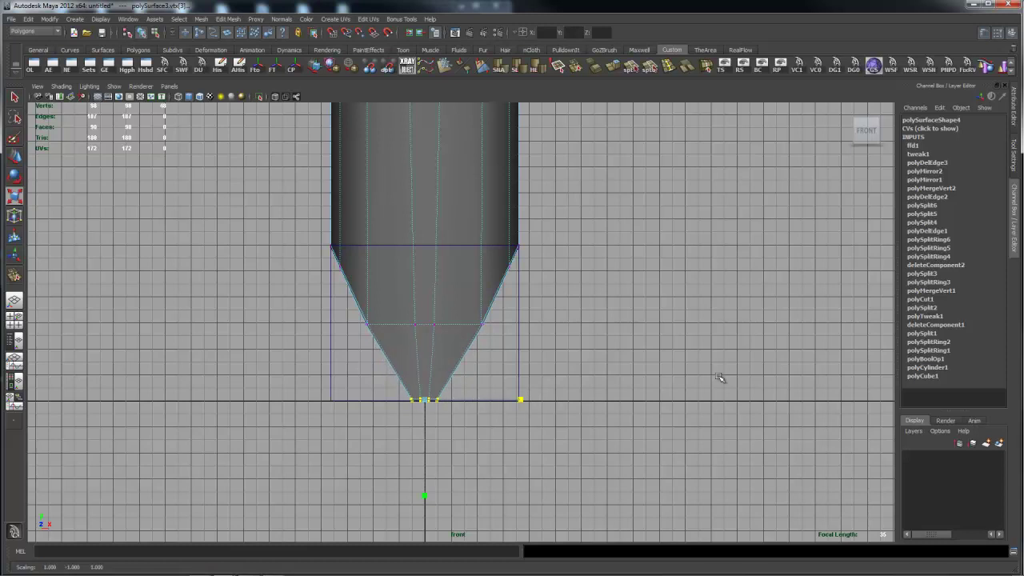
pyautogui.hotkey('ctrl', 'z')
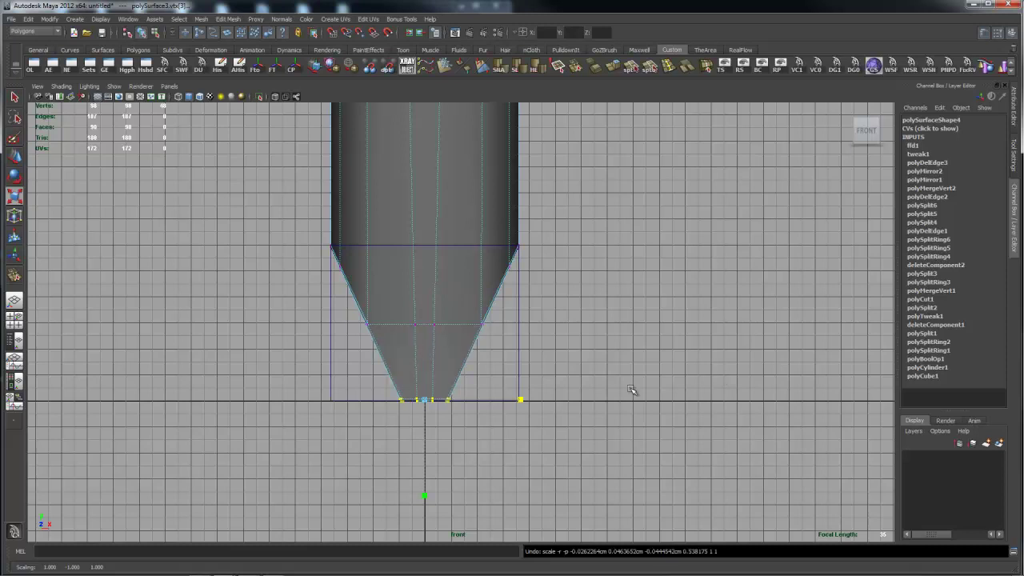
# Step: Scale the lattice's bottom points inward along X to narrow the tapered tip
pyautogui.moveTo(514, 328); pyautogui.dragTo(560, 362)
pyautogui.moveTo(578, 364); pyautogui.dragTo(606, 331, button='right')
pyautogui.moveTo(628, 417); pyautogui.dragTo(610, 409)
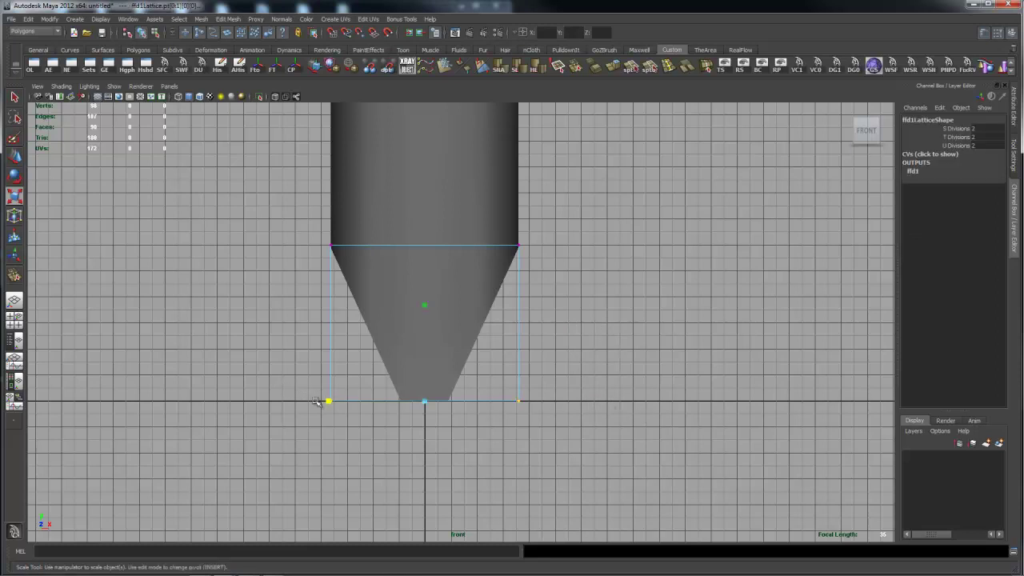
pyautogui.moveTo(326, 401); pyautogui.dragTo(357, 403)
# Step: Move the lattice's top points up to about Y 11.4 cm to lengthen the tapered section
pyautogui.moveTo(286, 221); pyautogui.dragTo(702, 283)
pyautogui.keyDown('alt'); pyautogui.moveTo(763, 310); pyautogui.dragTo(432, 280, button='right'); pyautogui.keyUp('alt')
pyautogui.press('w')
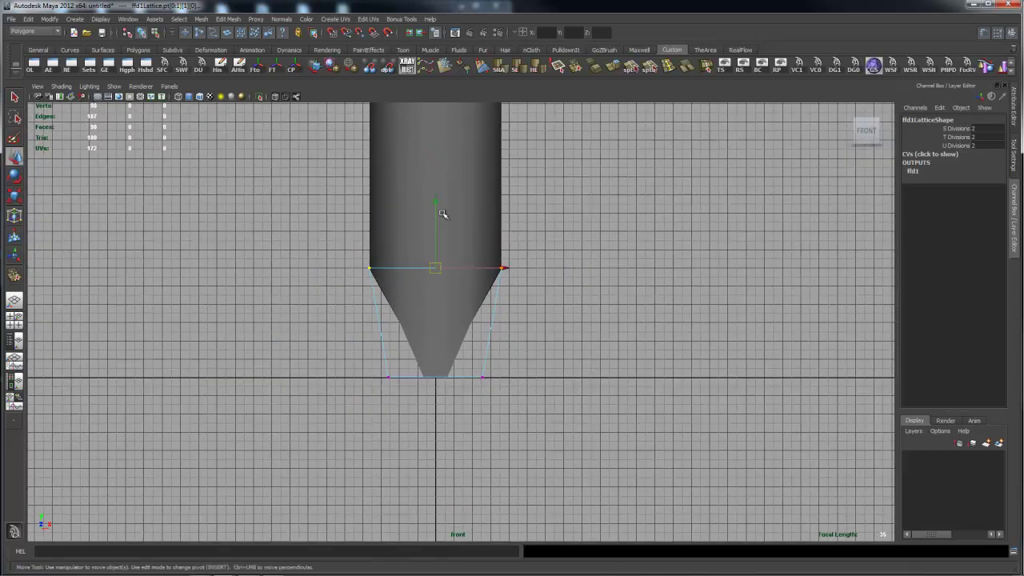
pyautogui.moveTo(435, 204); pyautogui.dragTo(439, 129)
pyautogui.scroll(-2, 658, 277)
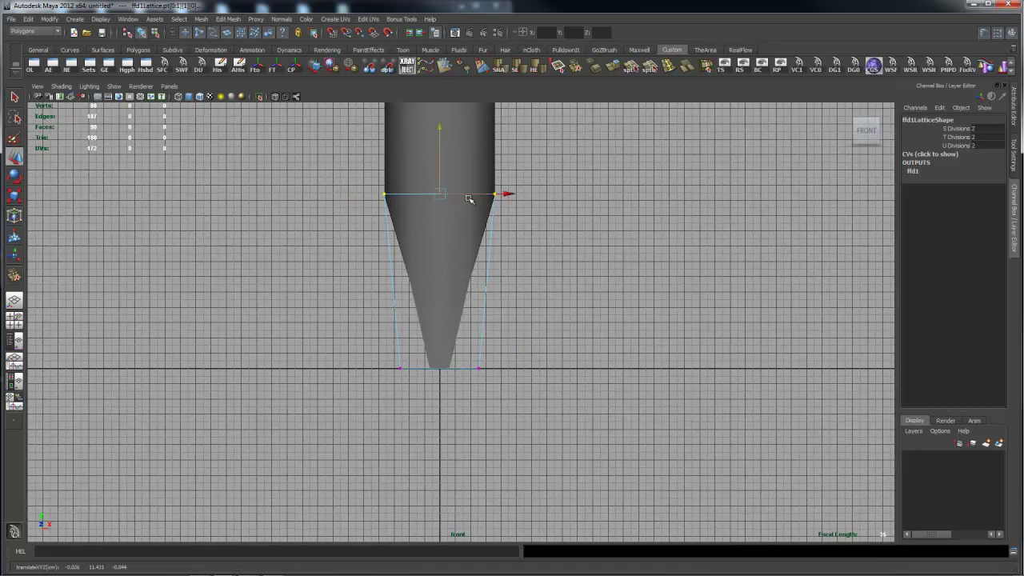
# Step: Examine the lattice-deformed cylinder smoothed in the perspective view
pyautogui.press('space')
pyautogui.moveTo(502, 176); pyautogui.dragTo(502, 176)
pyautogui.keyDown('alt'); pyautogui.moveTo(599, 238); pyautogui.dragTo(626, 249); pyautogui.keyUp('alt')
pyautogui.click(500, 180)
pyautogui.click(523, 185)
pyautogui.keyDown('alt'); pyautogui.moveTo(626, 254); pyautogui.dragTo(516, 269, button='right'); pyautogui.keyUp('alt')
pyautogui.keyDown('alt'); pyautogui.moveTo(517, 269); pyautogui.dragTo(533, 309); pyautogui.keyUp('alt')
pyautogui.keyDown('alt'); pyautogui.moveTo(543, 285); pyautogui.dragTo(667, 290, button='right'); pyautogui.keyUp('alt')
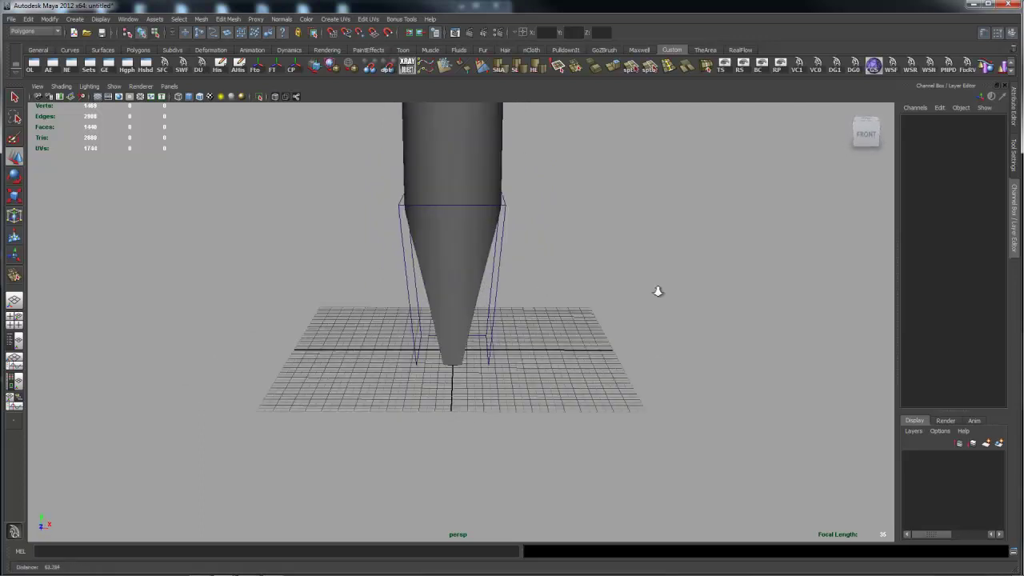
# Step: In the front view, scale the four inner vertices of the tapered section's middle row outward along X
pyautogui.click(457, 248)
pyautogui.keyDown('alt'); pyautogui.moveTo(452, 286); pyautogui.dragTo(426, 277); pyautogui.keyUp('alt')
pyautogui.keyDown('alt'); pyautogui.moveTo(426, 278); pyautogui.dragTo(713, 286, button='right'); pyautogui.keyUp('alt')
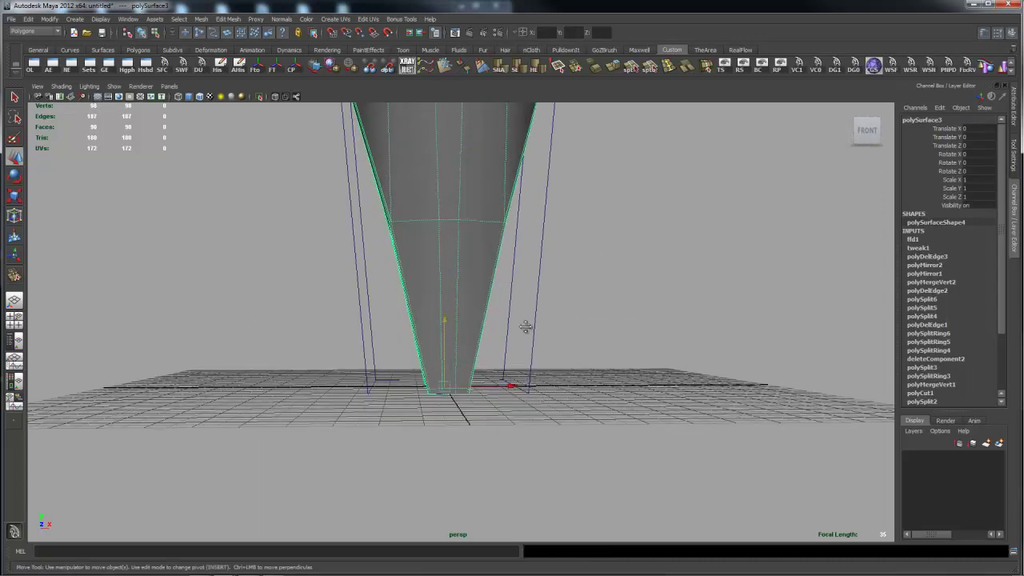
pyautogui.keyDown('alt'); pyautogui.moveTo(525, 325); pyautogui.dragTo(486, 229); pyautogui.keyUp('alt')
pyautogui.keyDown('alt'); pyautogui.moveTo(497, 277); pyautogui.dragTo(530, 283); pyautogui.keyUp('alt')
pyautogui.press('space')
pyautogui.keyDown('alt'); pyautogui.moveTo(372, 269); pyautogui.dragTo(424, 271, button='right'); pyautogui.keyUp('alt')
pyautogui.moveTo(420, 257); pyautogui.dragTo(452, 281)
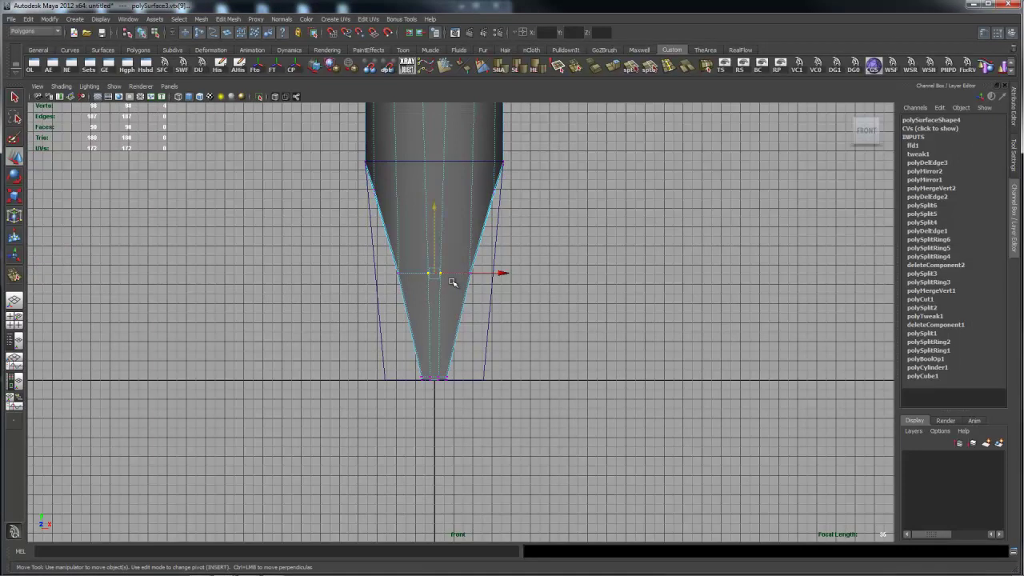
pyautogui.press('r')
pyautogui.moveTo(529, 273); pyautogui.dragTo(649, 273)
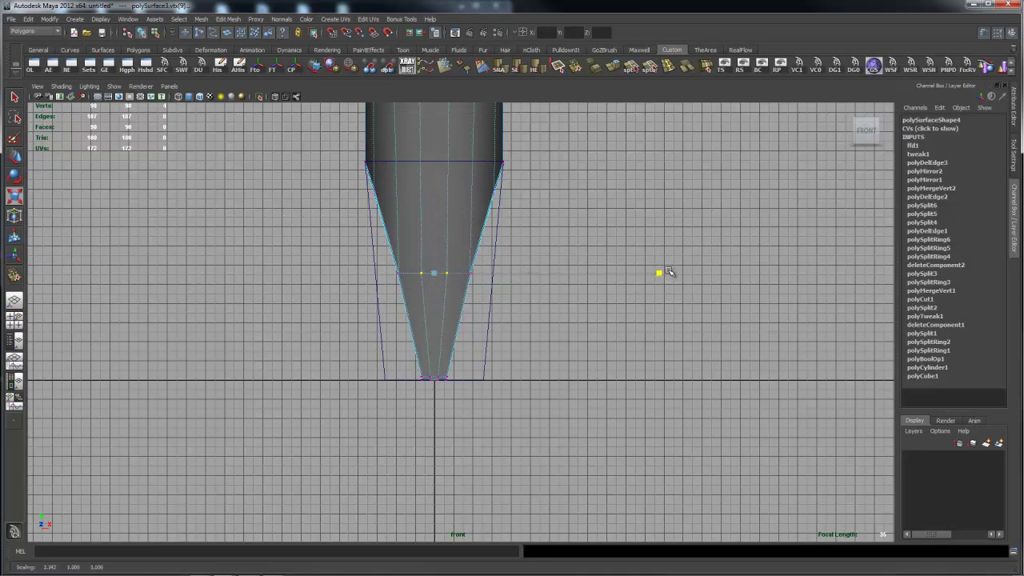
pyautogui.moveTo(667, 272); pyautogui.dragTo(599, 269)
# Step: Examine the smoothed cylinder and the edges of its slanted cuts from several angles in the perspective view
pyautogui.press('space')
pyautogui.moveTo(498, 273); pyautogui.dragTo(501, 244)
pyautogui.keyDown('alt'); pyautogui.moveTo(442, 267); pyautogui.dragTo(544, 283); pyautogui.keyUp('alt')
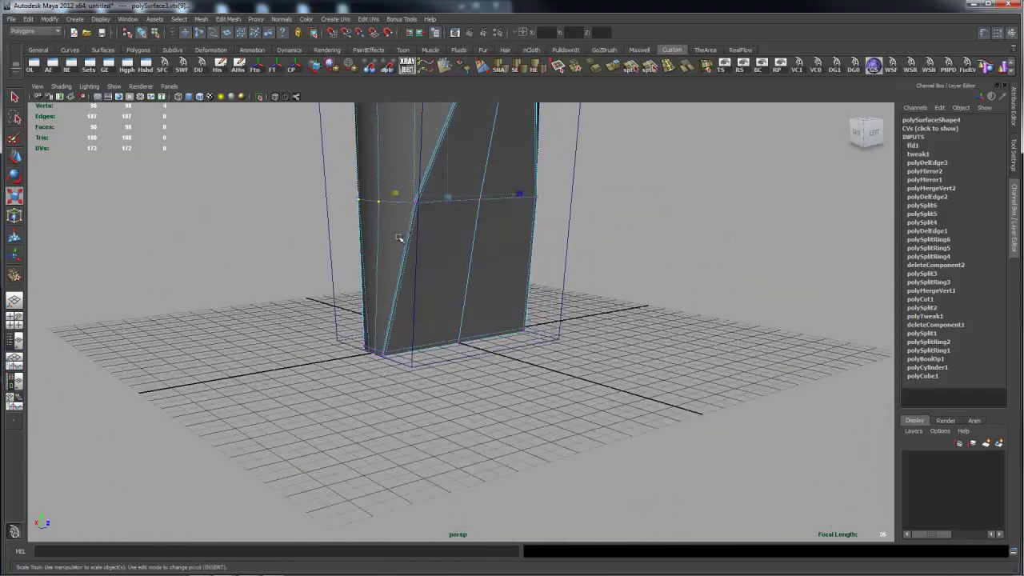
pyautogui.keyDown('alt'); pyautogui.moveTo(411, 245); pyautogui.dragTo(448, 184); pyautogui.keyUp('alt')
pyautogui.press('3')
pyautogui.moveTo(492, 223); pyautogui.dragTo(525, 206, button='right')
pyautogui.click(626, 215)
pyautogui.keyDown('alt'); pyautogui.moveTo(628, 217); pyautogui.dragTo(647, 267); pyautogui.keyUp('alt')
pyautogui.click(461, 219)
pyautogui.keyDown('alt'); pyautogui.moveTo(575, 263); pyautogui.dragTo(583, 348); pyautogui.keyUp('alt')
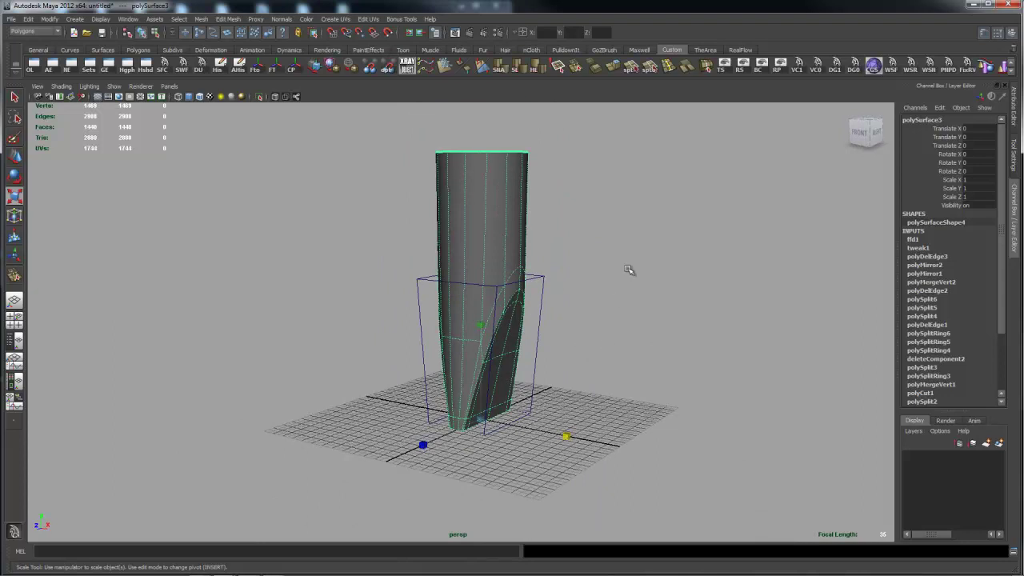
pyautogui.keyDown('alt'); pyautogui.moveTo(622, 279); pyautogui.dragTo(651, 299); pyautogui.keyUp('alt')
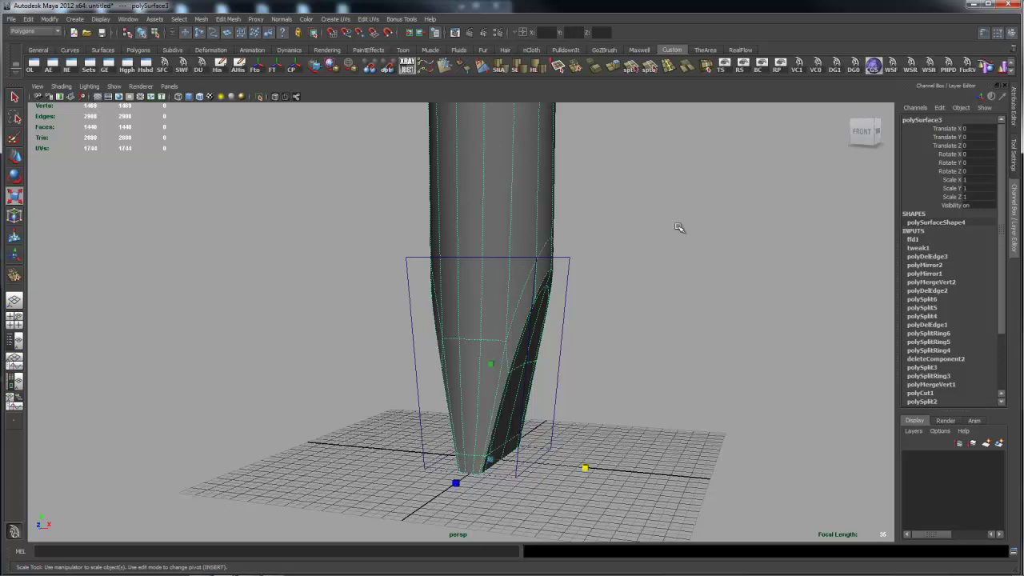
pyautogui.keyDown('alt'); pyautogui.moveTo(683, 262); pyautogui.dragTo(624, 304); pyautogui.keyUp('alt')
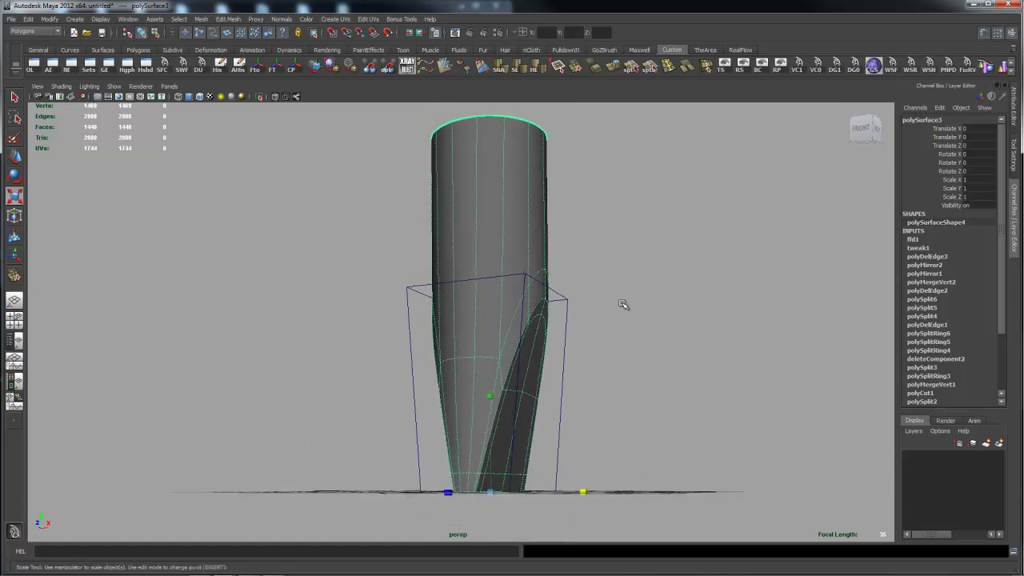
pyautogui.keyDown('alt'); pyautogui.moveTo(633, 305); pyautogui.dragTo(603, 280); pyautogui.keyUp('alt')
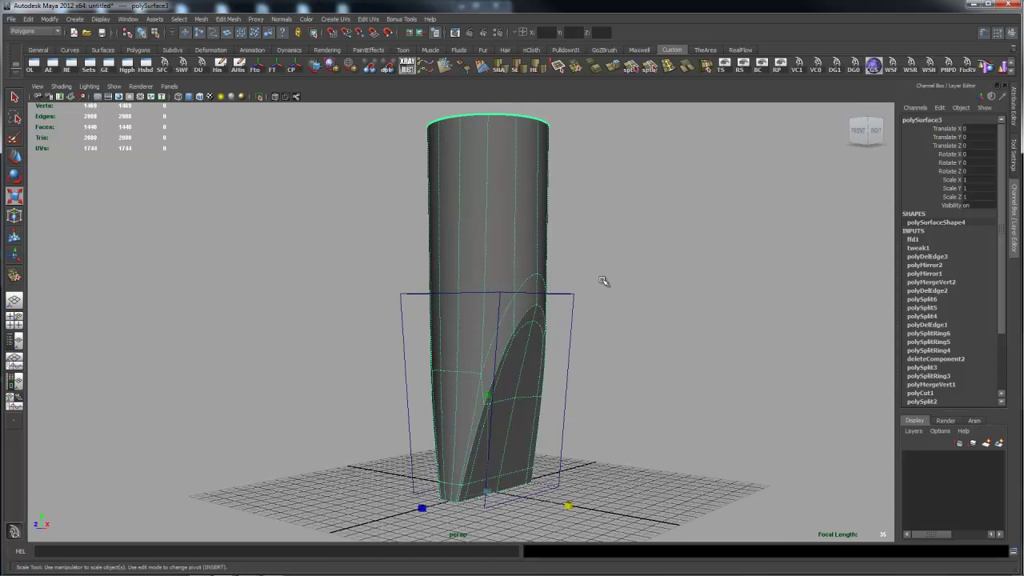
# Step: Try inserting an edge loop above the slanted cuts with Maintain position set to Relative distance from edge, and preview it smoothed
pyautogui.press('1')
pyautogui.press('space')
pyautogui.moveTo(623, 265); pyautogui.dragTo(660, 265)
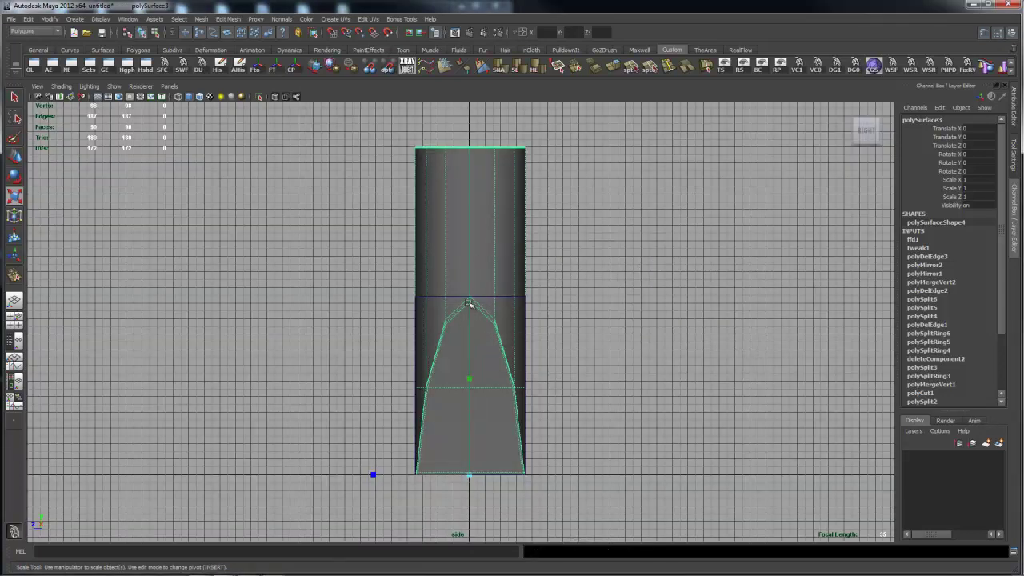
pyautogui.moveTo(497, 265); pyautogui.dragTo(486, 235, button='right')
pyautogui.click(495, 258)
pyautogui.keyDown('shift'); pyautogui.moveTo(610, 267); pyautogui.dragTo(616, 329, button='right'); pyautogui.keyUp('shift')
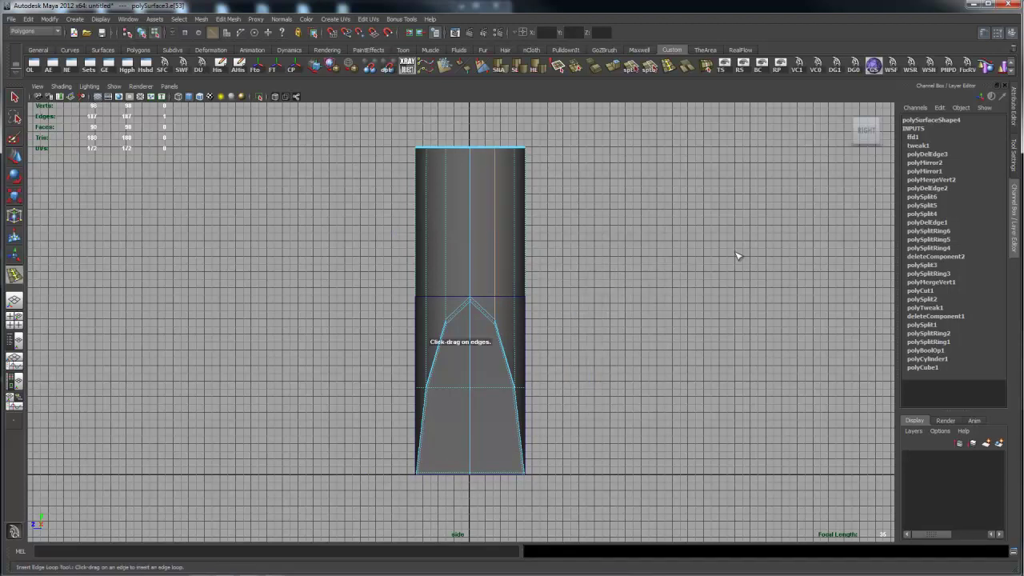
pyautogui.click(1013, 166)
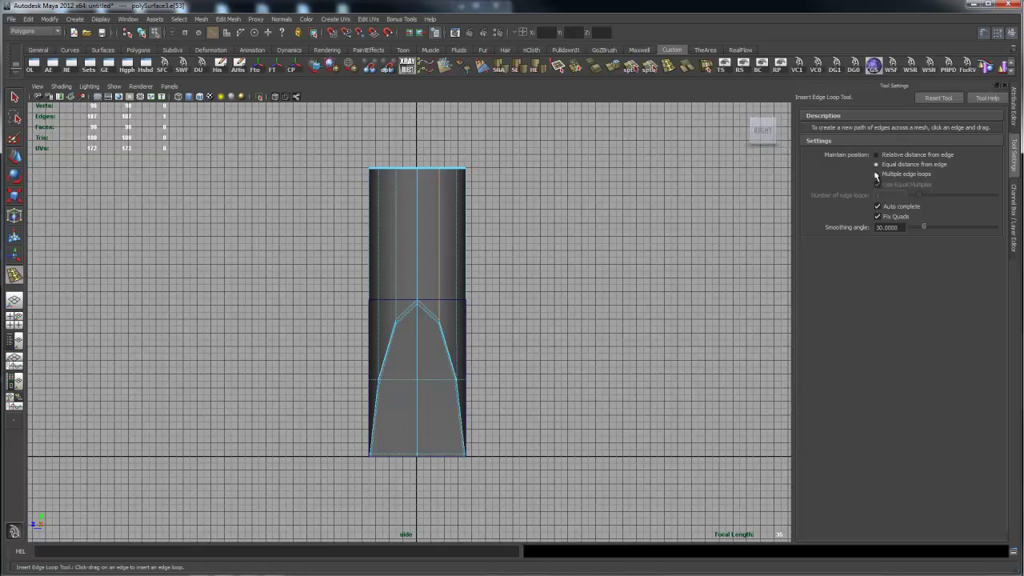
pyautogui.scroll(5, 428, 243)
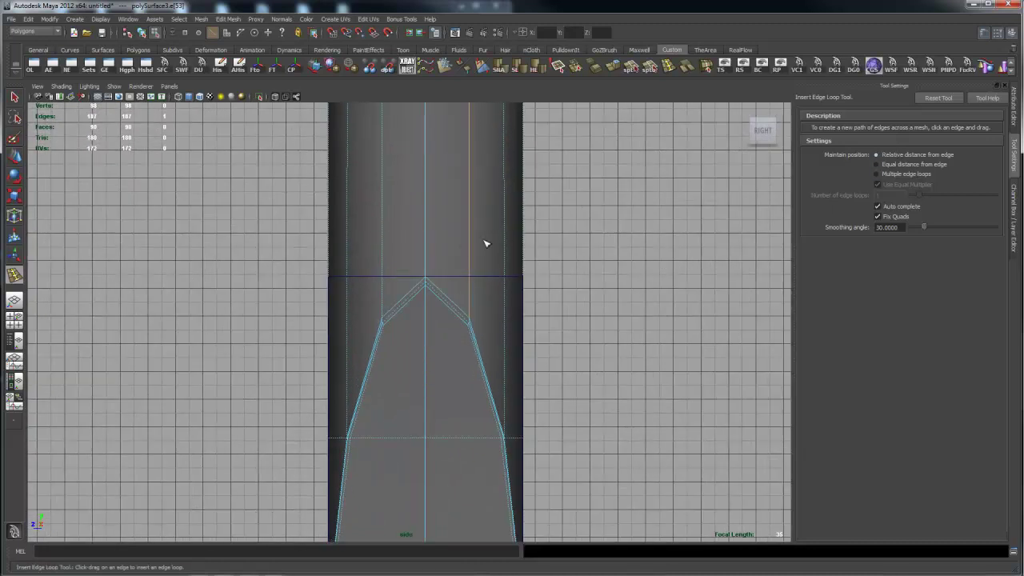
pyautogui.moveTo(471, 256)
pyautogui.mouseDown()
pyautogui.moveTo(473, 264)
pyautogui.moveTo(477, 249)
pyautogui.mouseUp()
pyautogui.press('3')
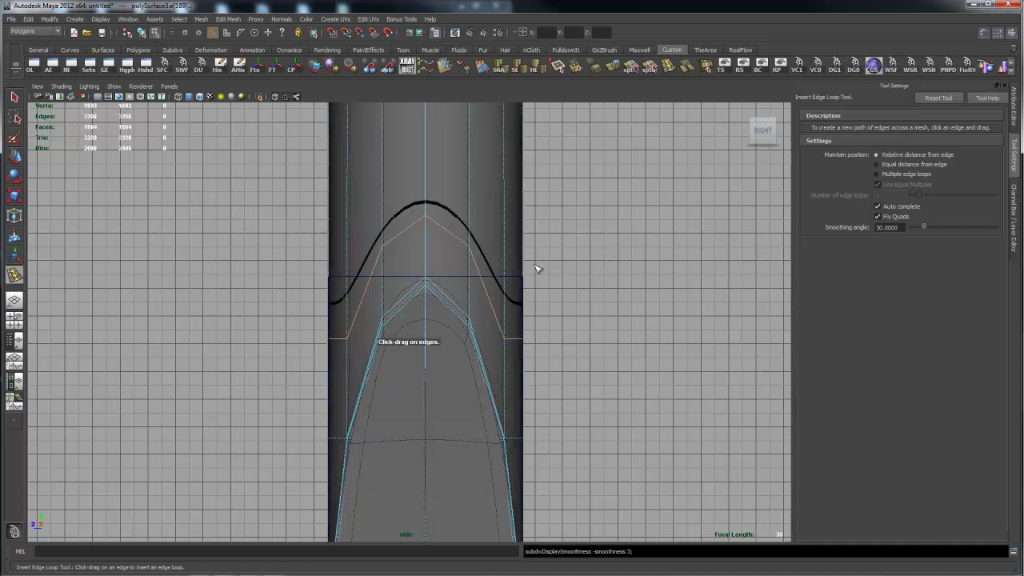
pyautogui.press('space')
pyautogui.moveTo(547, 250); pyautogui.dragTo(549, 252)
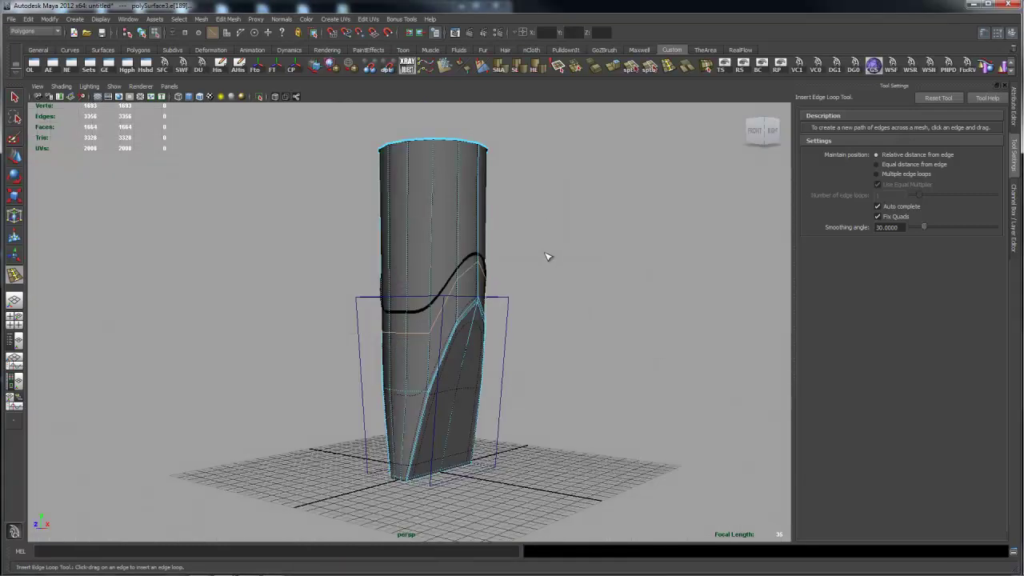
# Step: Undo the relative-distance edge loop and return the cylinder to its unsmoothed display
pyautogui.press('q')
pyautogui.keyDown('alt'); pyautogui.moveTo(474, 251); pyautogui.dragTo(534, 254); pyautogui.keyUp('alt')
pyautogui.keyDown('alt'); pyautogui.moveTo(468, 433); pyautogui.dragTo(459, 291); pyautogui.keyUp('alt')
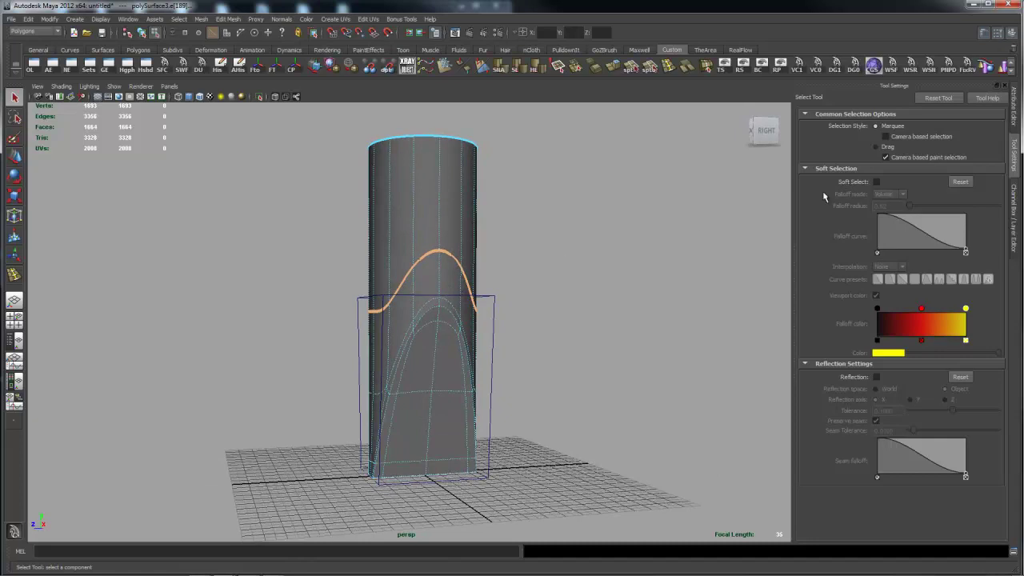
pyautogui.hotkey('ctrl', 'z')
pyautogui.hotkey('ctrl', 'z')
pyautogui.hotkey('ctrl', 'z')
pyautogui.hotkey('ctrl', 'z')
pyautogui.hotkey('ctrl', 'z')
pyautogui.keyDown('alt'); pyautogui.moveTo(470, 269); pyautogui.dragTo(373, 283); pyautogui.keyUp('alt')
pyautogui.press('1')
pyautogui.keyDown('alt'); pyautogui.moveTo(373, 283); pyautogui.dragTo(661, 281, button='right'); pyautogui.keyUp('alt')
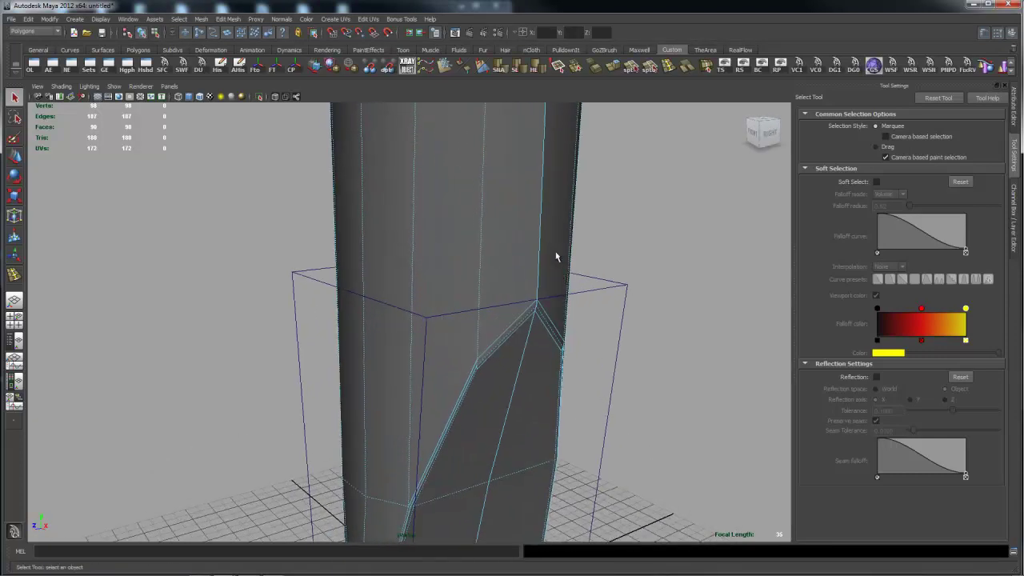
# Step: Try inserting an edge loop above the slanted cuts with Maintain position set to Equal distance from edge, and undo it
pyautogui.moveTo(550, 254); pyautogui.dragTo(600, 235, button='right')
pyautogui.keyDown('alt'); pyautogui.moveTo(608, 240); pyautogui.dragTo(659, 255); pyautogui.keyUp('alt')
pyautogui.press('space')
pyautogui.keyDown('shift'); pyautogui.rightClick(536, 237); pyautogui.keyUp('shift')
pyautogui.keyDown('shift'); pyautogui.moveTo(536, 240); pyautogui.dragTo(514, 253, button='right'); pyautogui.keyUp('shift')
pyautogui.click(902, 165)
pyautogui.moveTo(520, 262); pyautogui.dragTo(526, 226)
pyautogui.keyDown('alt'); pyautogui.moveTo(526, 226); pyautogui.dragTo(566, 240); pyautogui.keyUp('alt')
pyautogui.hotkey('ctrl', 'z')
pyautogui.keyDown('alt'); pyautogui.moveTo(508, 269); pyautogui.dragTo(638, 305, button='right'); pyautogui.keyUp('alt')
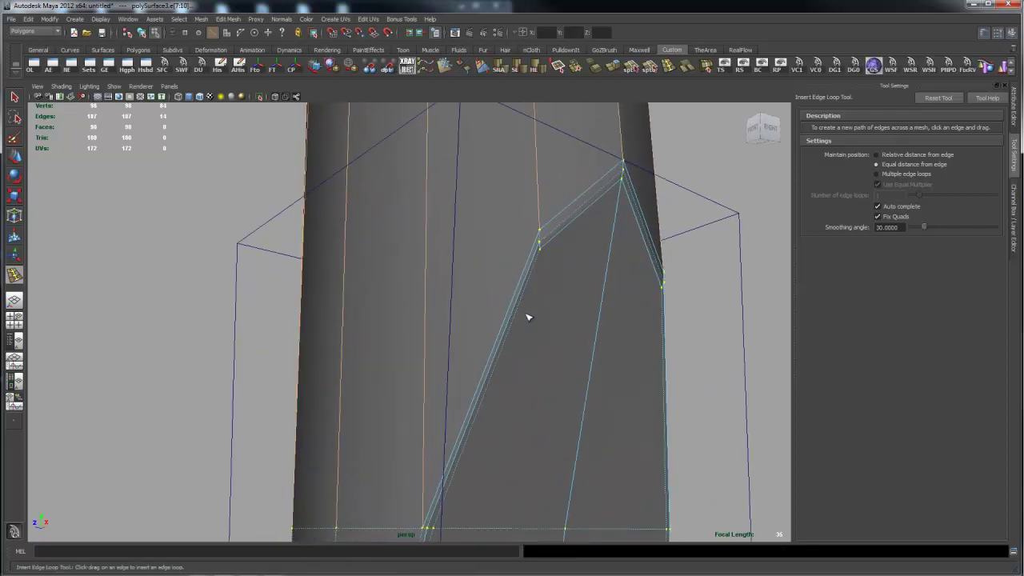
# Step: In the front view, cut a straight horizontal row of edges across the whole cylinder just above the lattice
pyautogui.press('space')
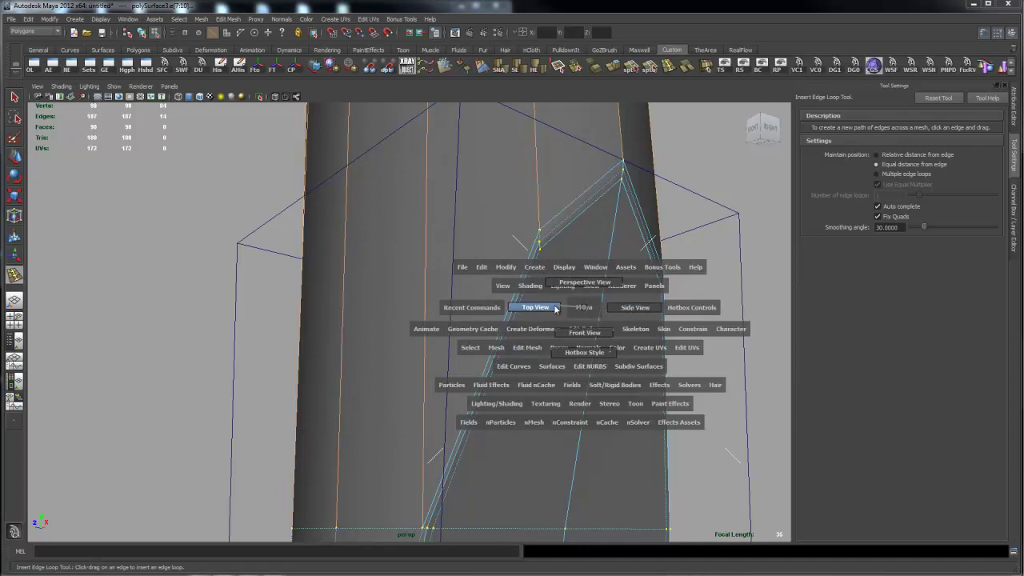
pyautogui.moveTo(592, 336); pyautogui.dragTo(592, 331)
pyautogui.keyDown('alt'); pyautogui.moveTo(585, 278); pyautogui.dragTo(667, 376, button='middle'); pyautogui.keyUp('alt')
pyautogui.click(589, 272)
pyautogui.press('q')
pyautogui.click(549, 285)
pyautogui.rightClick(549, 285)
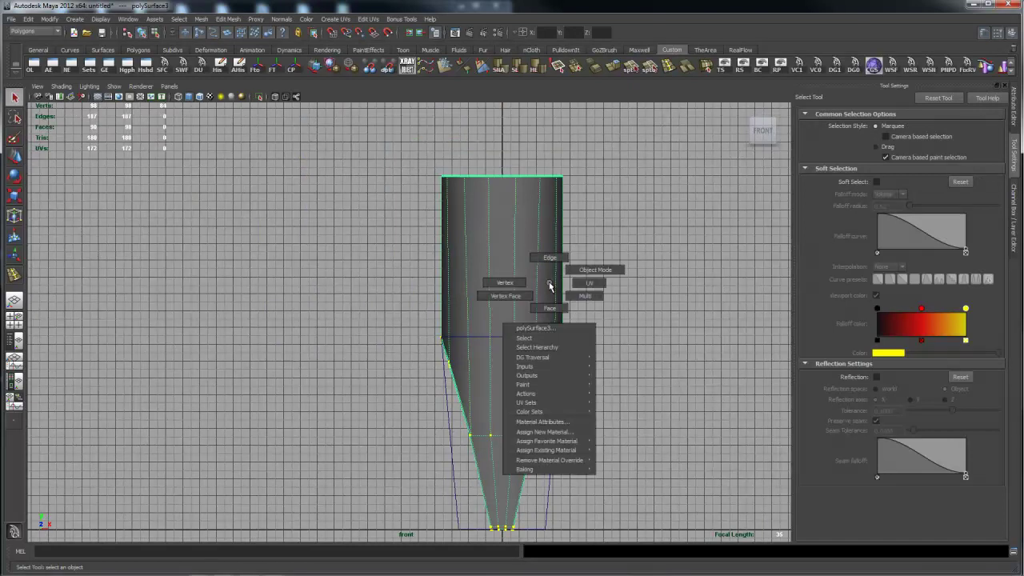
pyautogui.keyDown('shift'); pyautogui.moveTo(549, 286); pyautogui.dragTo(585, 288, button='right'); pyautogui.keyUp('shift')
pyautogui.moveTo(539, 318); pyautogui.dragTo(596, 300)
# Step: Examine the smoothed cylinder around the horizontal cut in the perspective view
pyautogui.press('3')
pyautogui.press('space')
pyautogui.keyDown('alt'); pyautogui.moveTo(720, 298); pyautogui.dragTo(541, 298, button='right'); pyautogui.keyUp('alt')
pyautogui.moveTo(488, 244); pyautogui.dragTo(536, 229, button='right')
pyautogui.keyDown('alt'); pyautogui.moveTo(685, 281); pyautogui.dragTo(491, 236, button='right'); pyautogui.keyUp('alt')
pyautogui.keyDown('alt'); pyautogui.moveTo(645, 271); pyautogui.dragTo(546, 272, button='right'); pyautogui.keyUp('alt')
pyautogui.moveTo(545, 273)
pyautogui.keyDown('alt'); pyautogui.mouseDown()
pyautogui.moveTo(583, 288)
pyautogui.moveTo(559, 274)
pyautogui.mouseUp(); pyautogui.keyUp('alt')
pyautogui.keyDown('alt'); pyautogui.moveTo(491, 355); pyautogui.dragTo(519, 299); pyautogui.keyUp('alt')
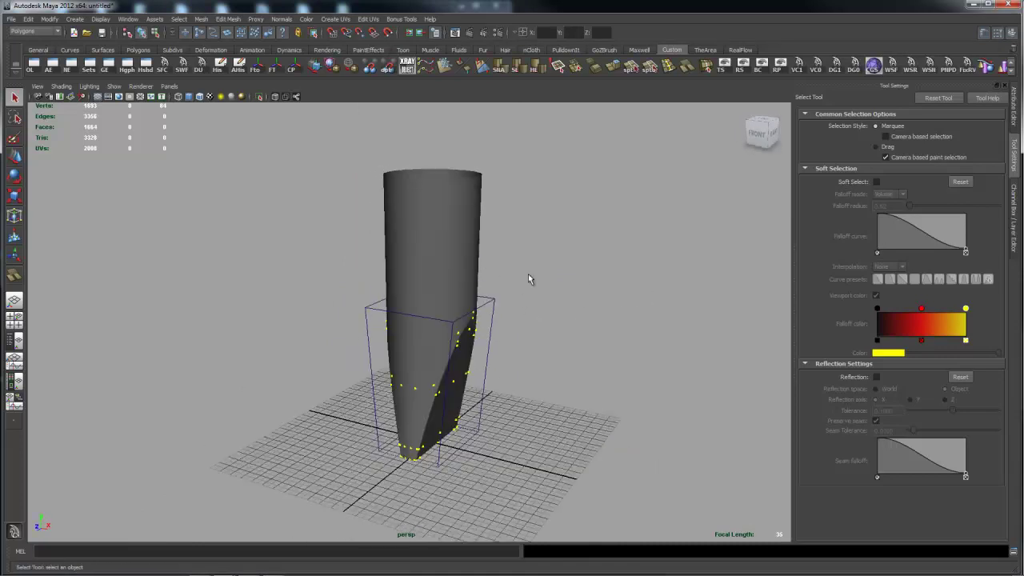
# Step: Compare the cylinder's unsmoothed edge layout with its smoothed shape around the slanted cuts
pyautogui.click(468, 272)
pyautogui.keyDown('alt'); pyautogui.moveTo(574, 270); pyautogui.dragTo(569, 277); pyautogui.keyUp('alt')
pyautogui.press('1')
pyautogui.keyDown('alt'); pyautogui.moveTo(682, 296); pyautogui.dragTo(639, 291); pyautogui.keyUp('alt')
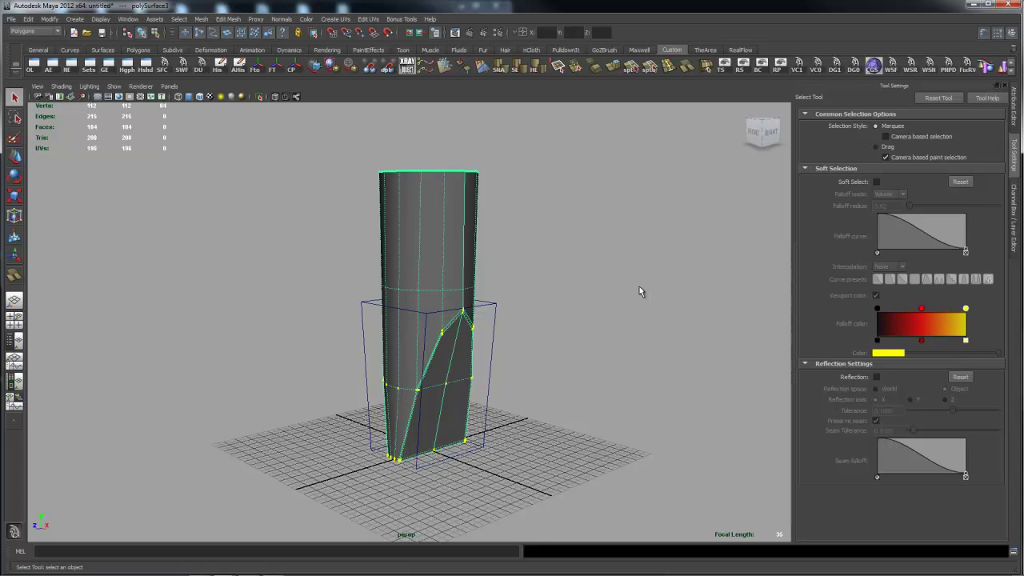
pyautogui.keyDown('alt'); pyautogui.moveTo(587, 232); pyautogui.dragTo(615, 246); pyautogui.keyUp('alt')
pyautogui.scroll(1, 569, 235)
pyautogui.scroll(-1, 615, 246)
pyautogui.keyDown('alt'); pyautogui.moveTo(615, 246); pyautogui.dragTo(612, 246, button='right'); pyautogui.keyUp('alt')
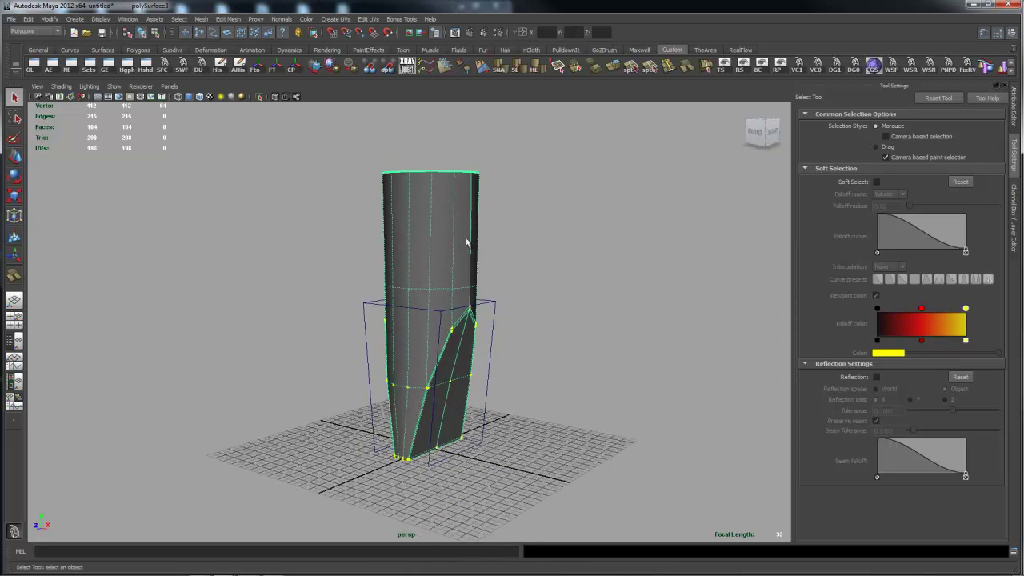
pyautogui.press('3')
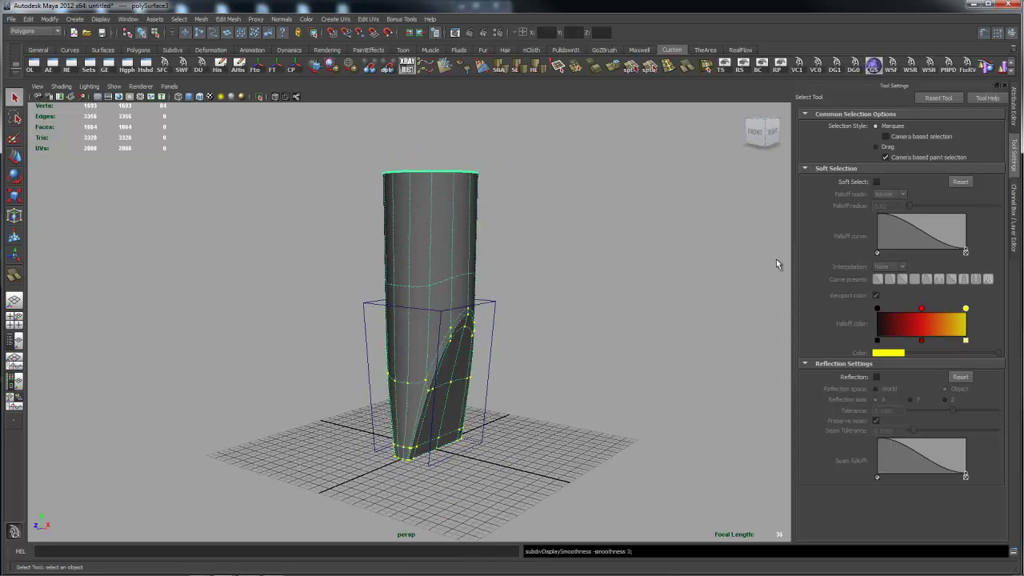